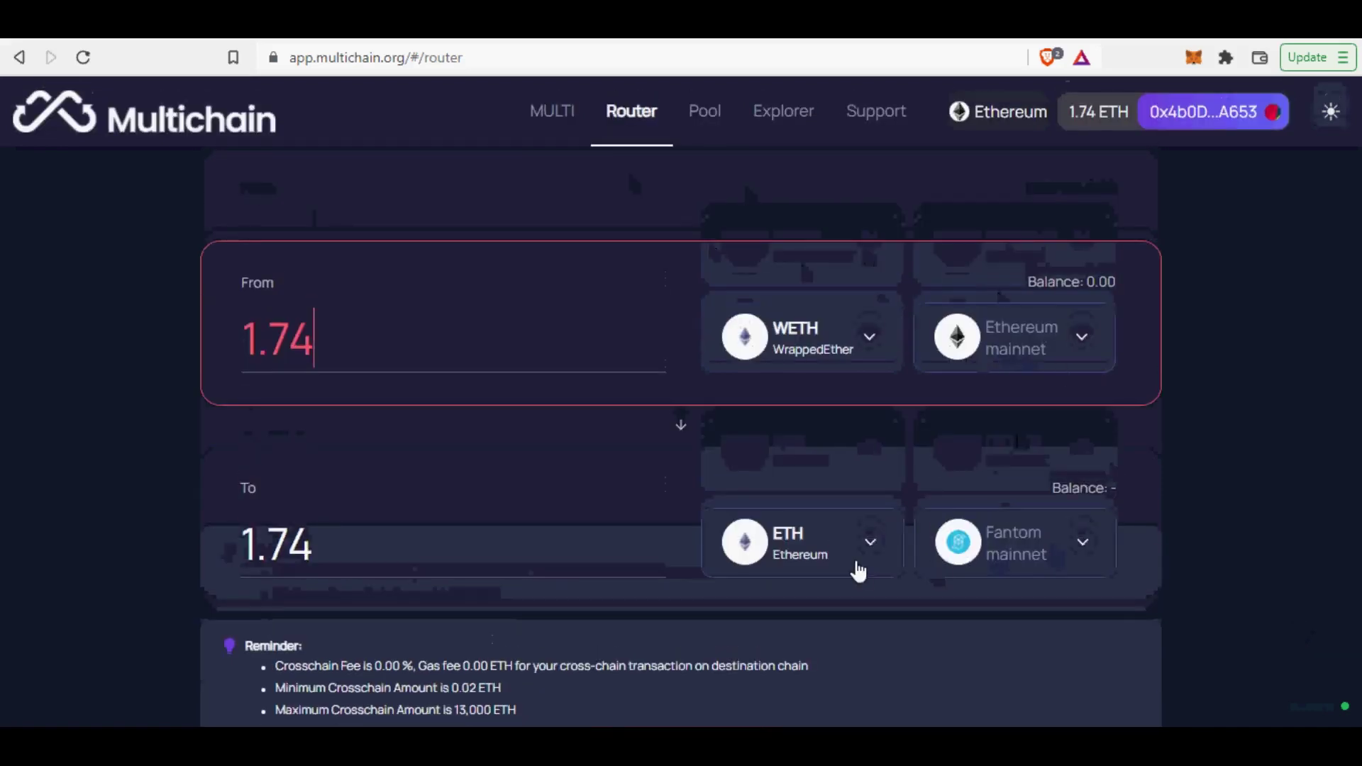
# Read the Reminder notes on crosschain fee and amount limits for bridging 1.74 WETH to Fantom.
pyautogui.scroll(-2, 848, 572)
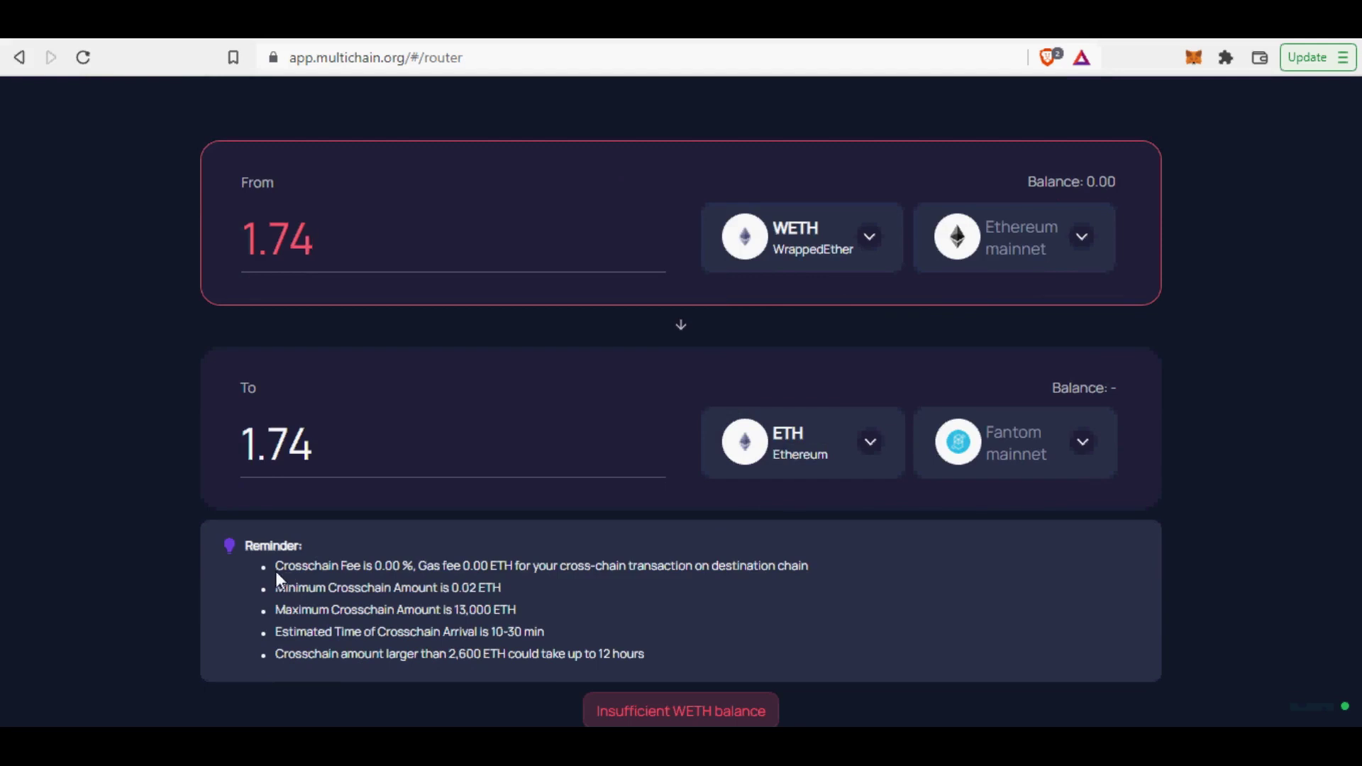
pyautogui.moveTo(276, 568); pyautogui.dragTo(647, 653)
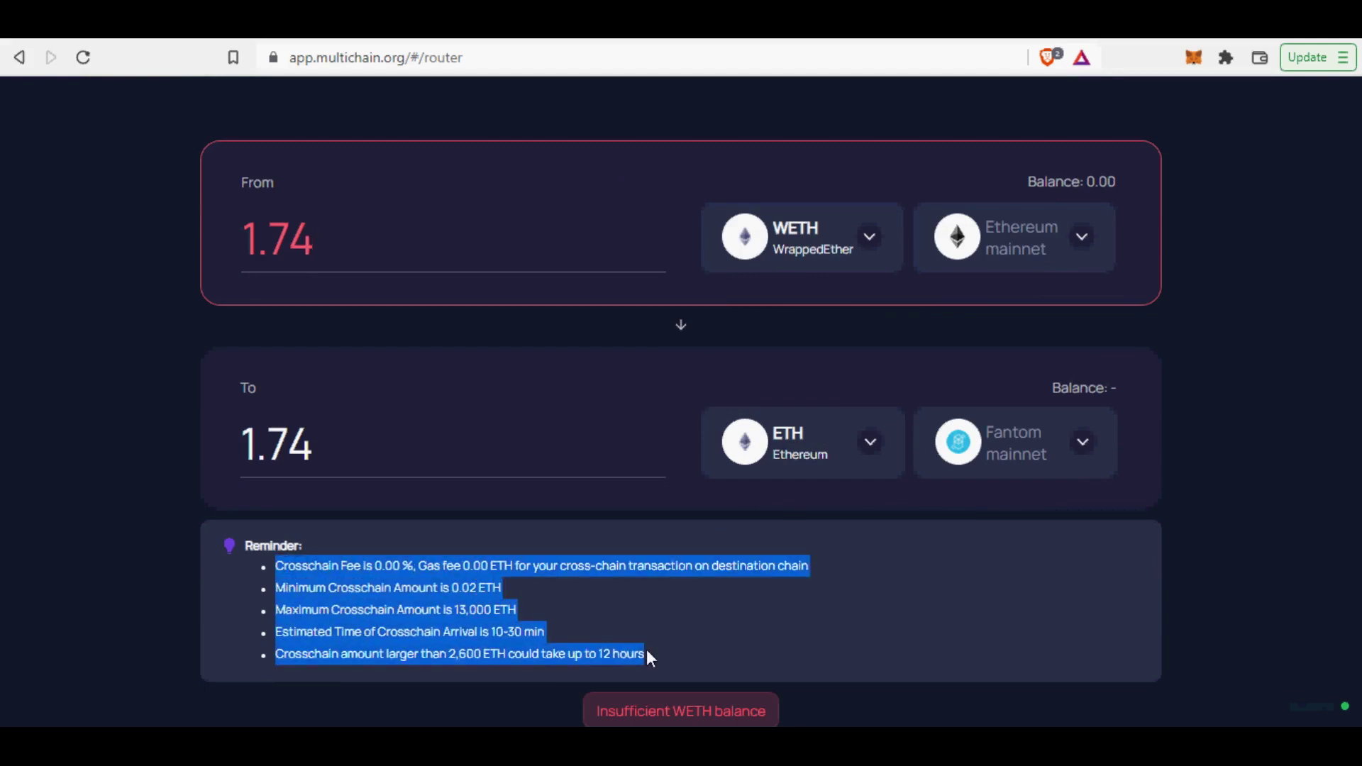
pyautogui.scroll(2, 870, 581)
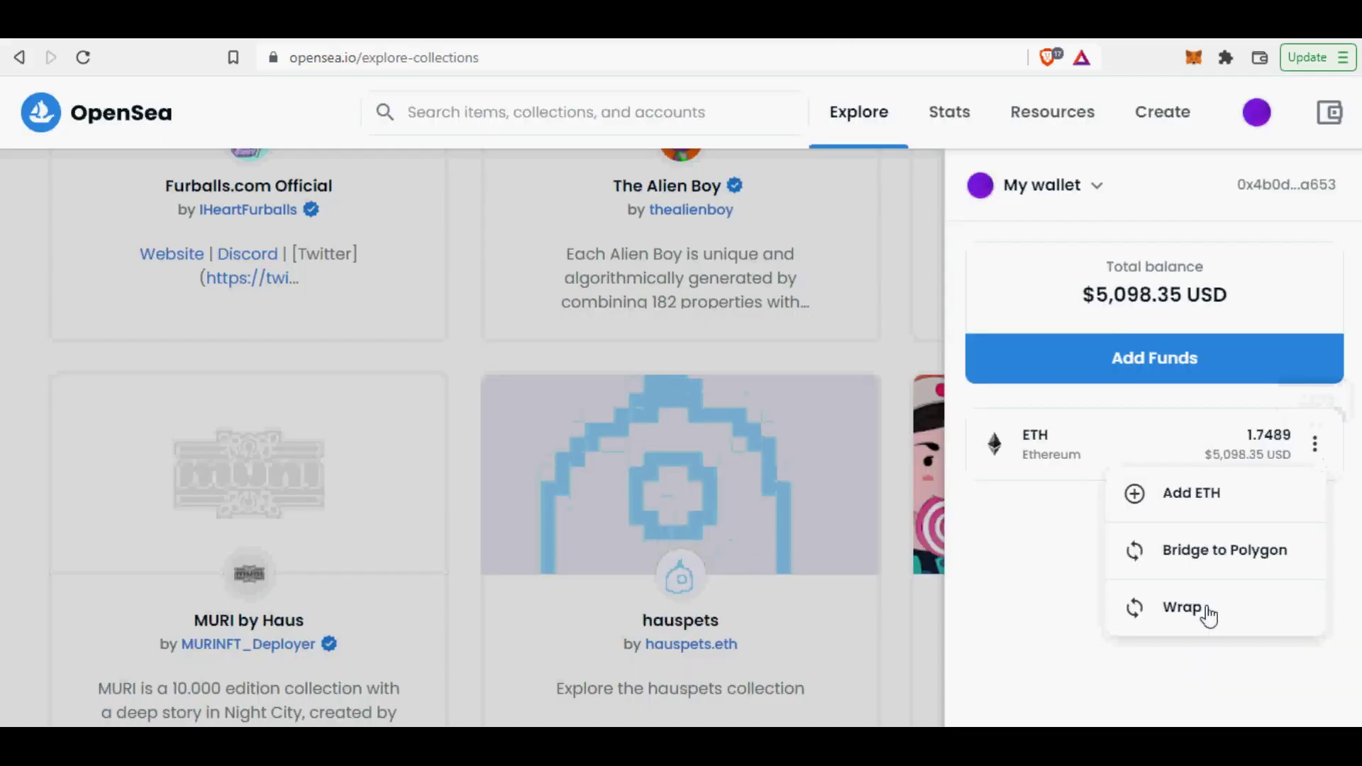
# Wrap 1.73 ETH into WETH in OpenSea, leaving 0.0172 ETH, and close the wallet panel.
pyautogui.click(1207, 610)
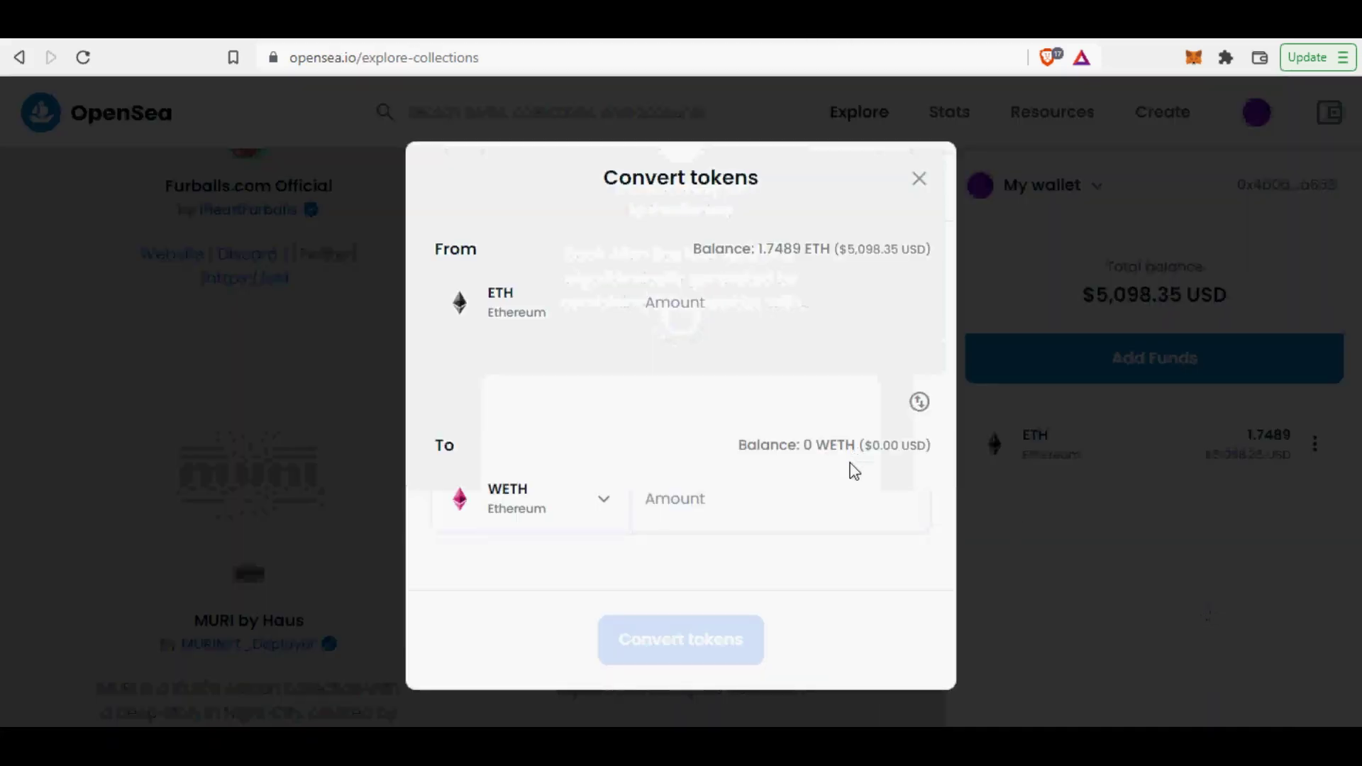
pyautogui.click(696, 324)
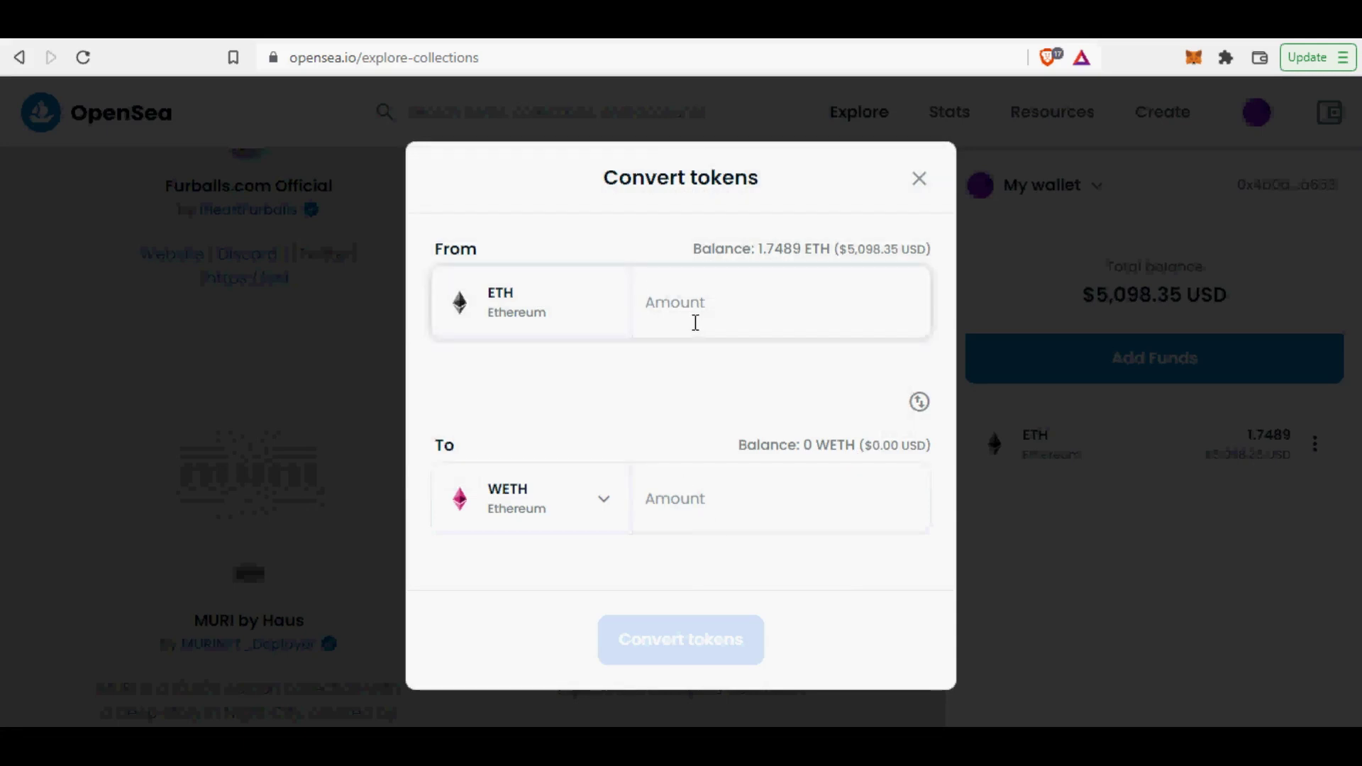
pyautogui.write('1.74')
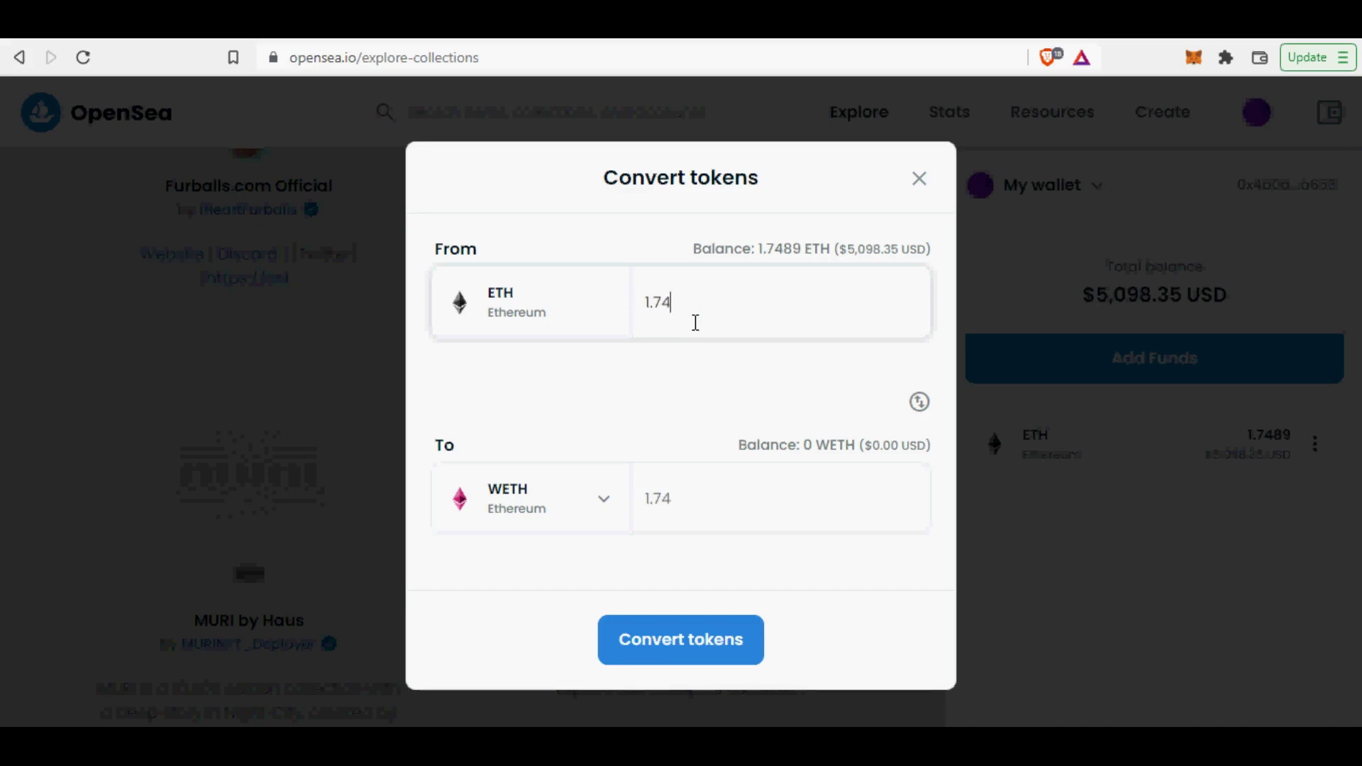
pyautogui.write('89')
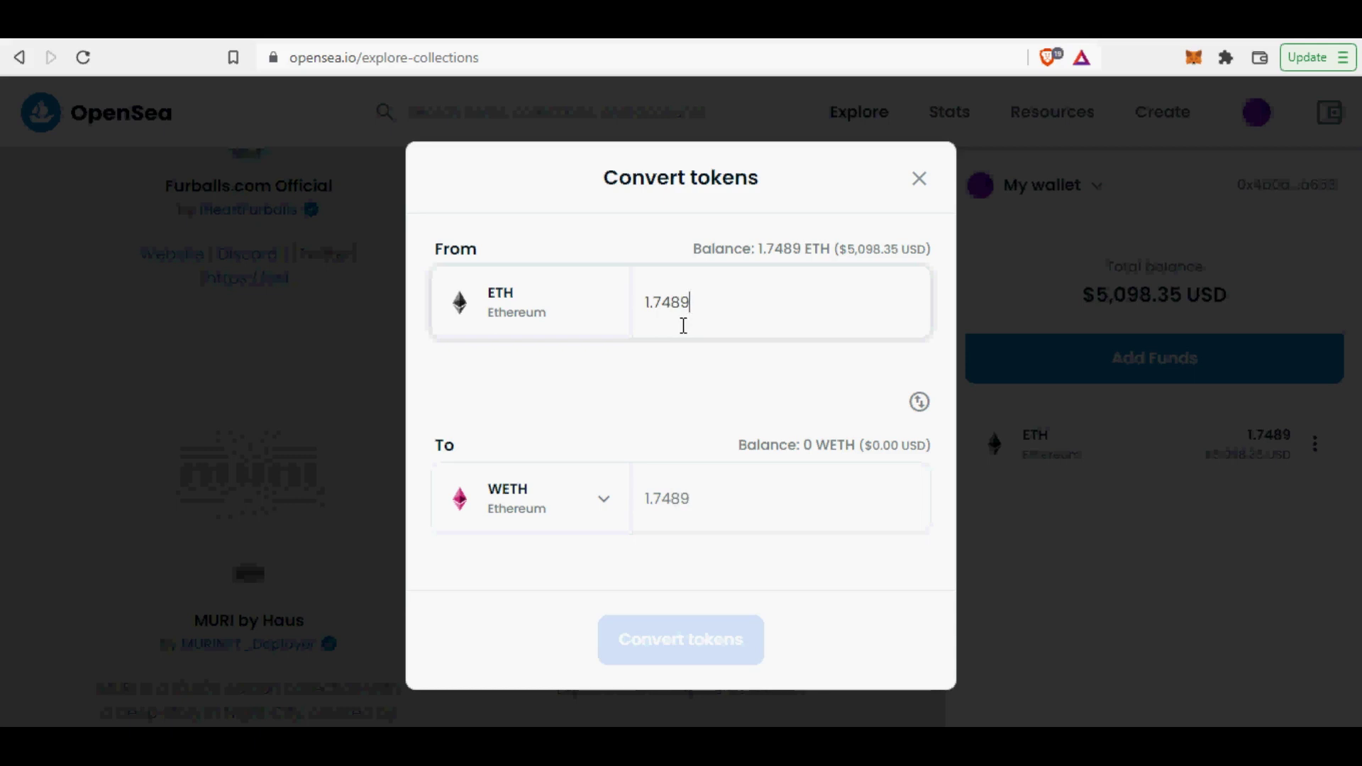
pyautogui.press('BackSpace')
pyautogui.press('BackSpace')
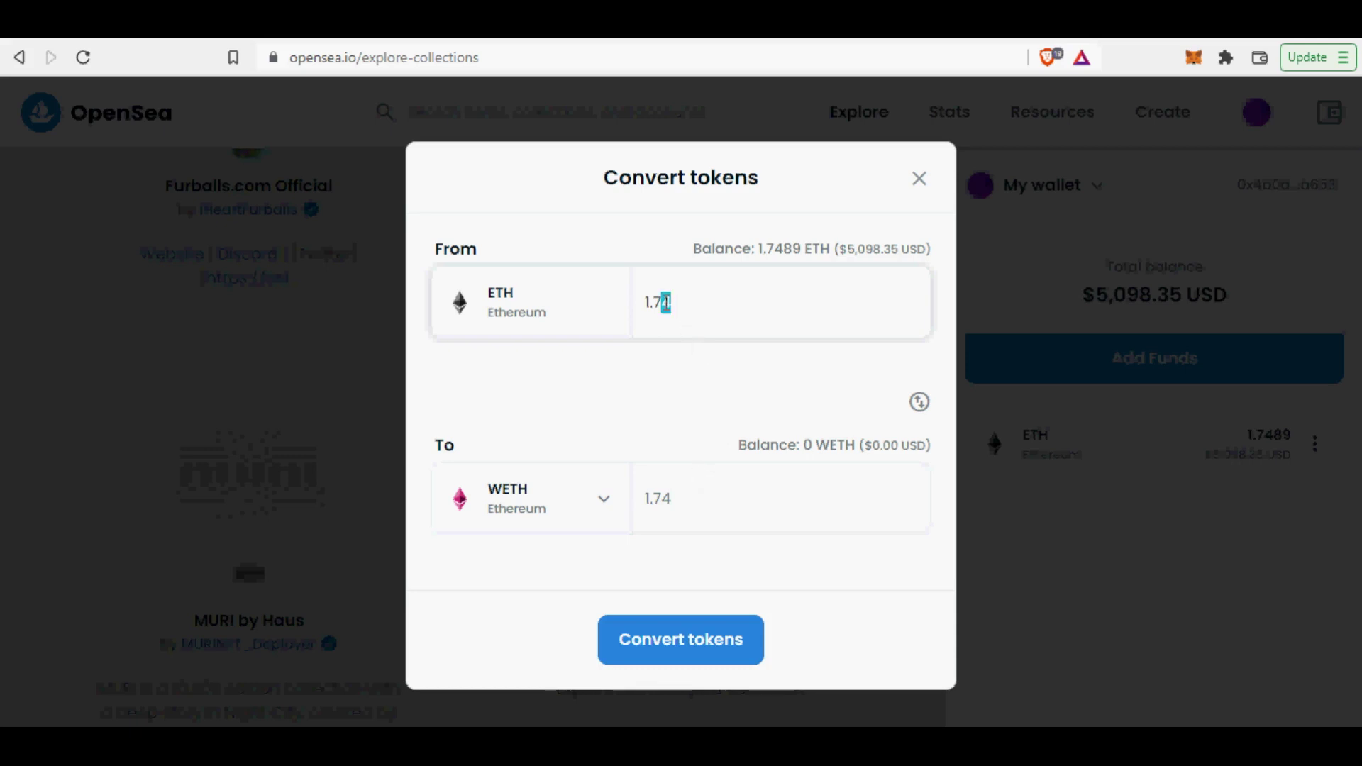
pyautogui.write('3')
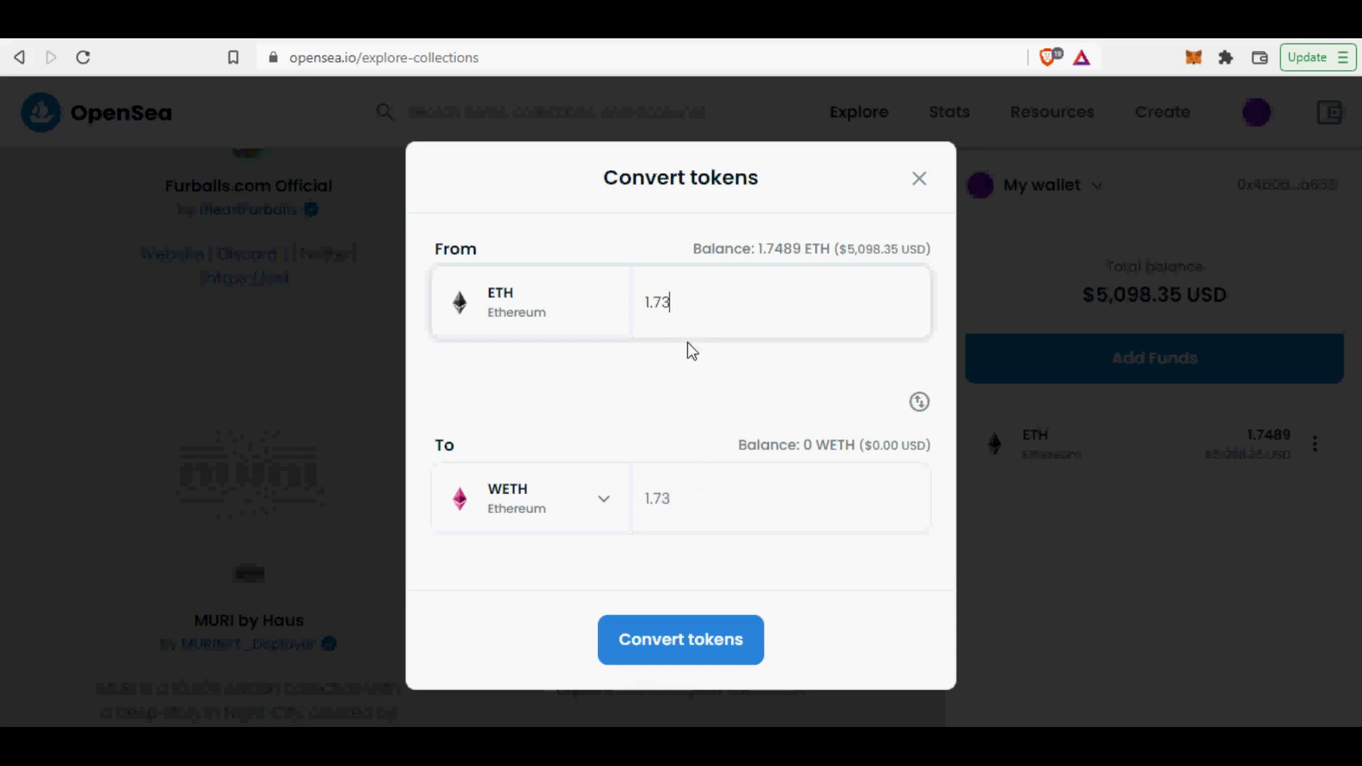
pyautogui.click(711, 648)
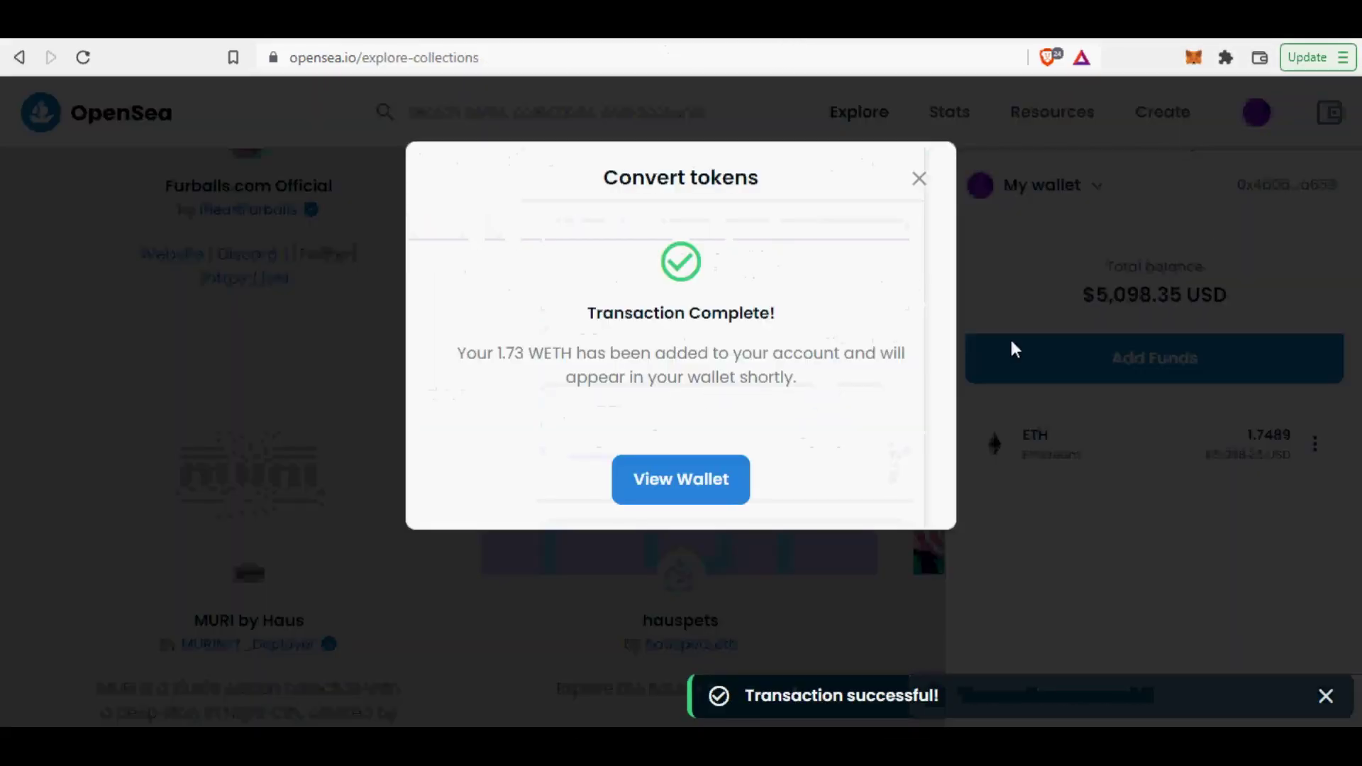
pyautogui.click(720, 488)
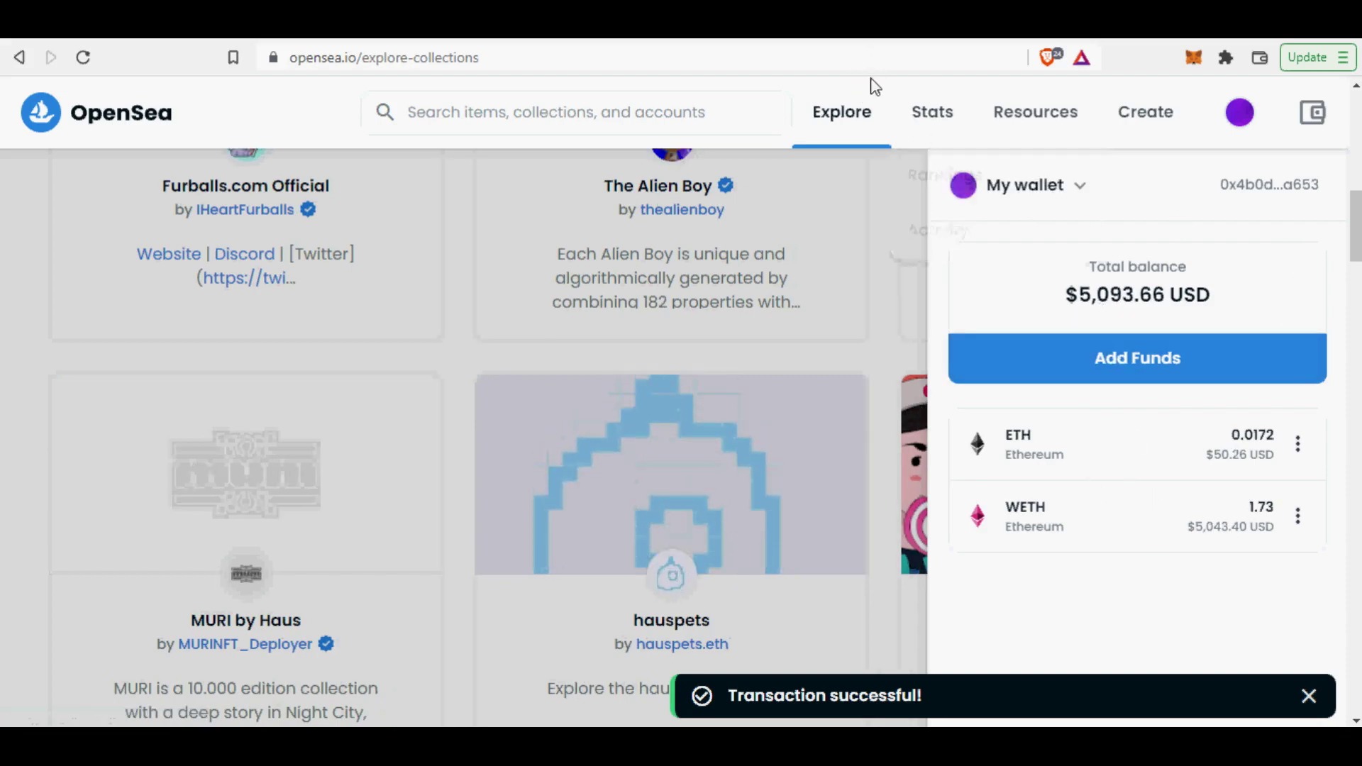
pyautogui.click(881, 644)
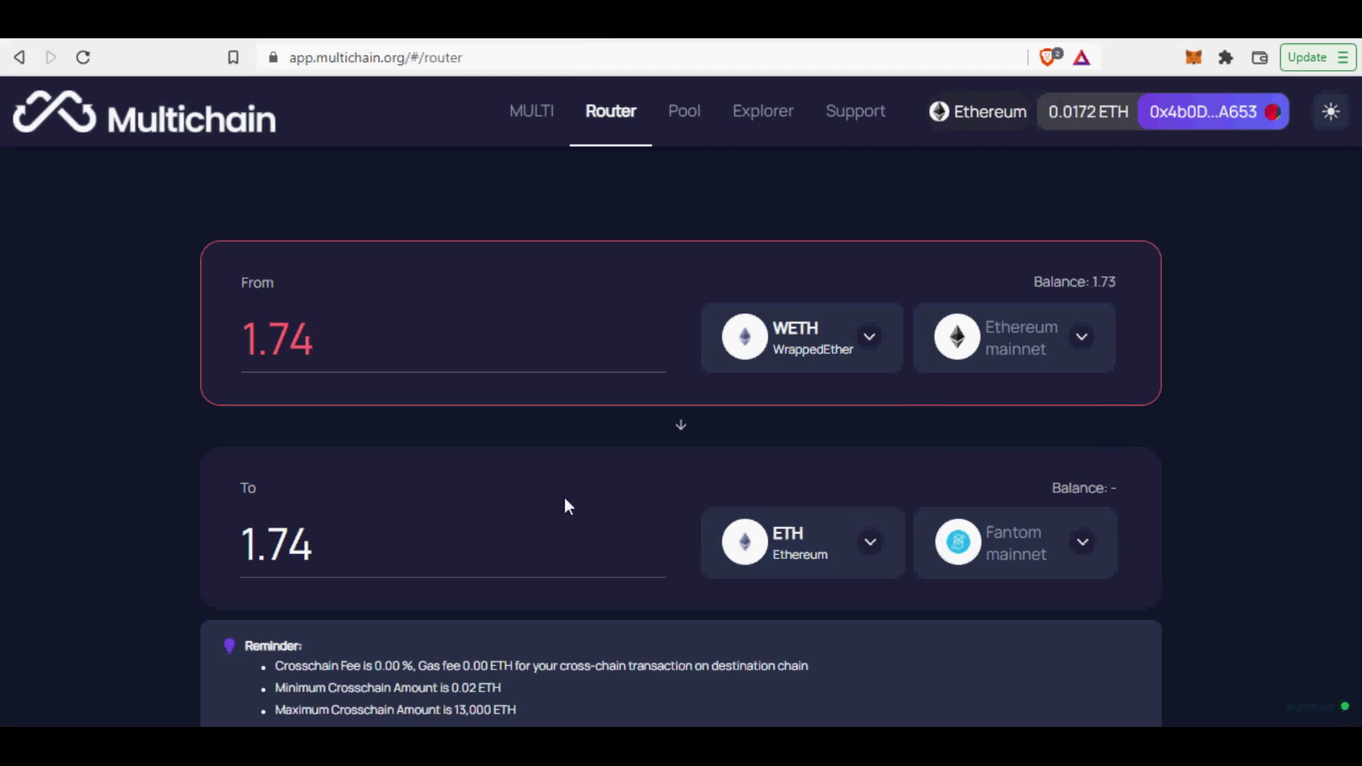
# Change the bridge amount to 1.73 WETH and set Fantom mainnet as the destination.
pyautogui.moveTo(339, 353); pyautogui.dragTo(301, 348)
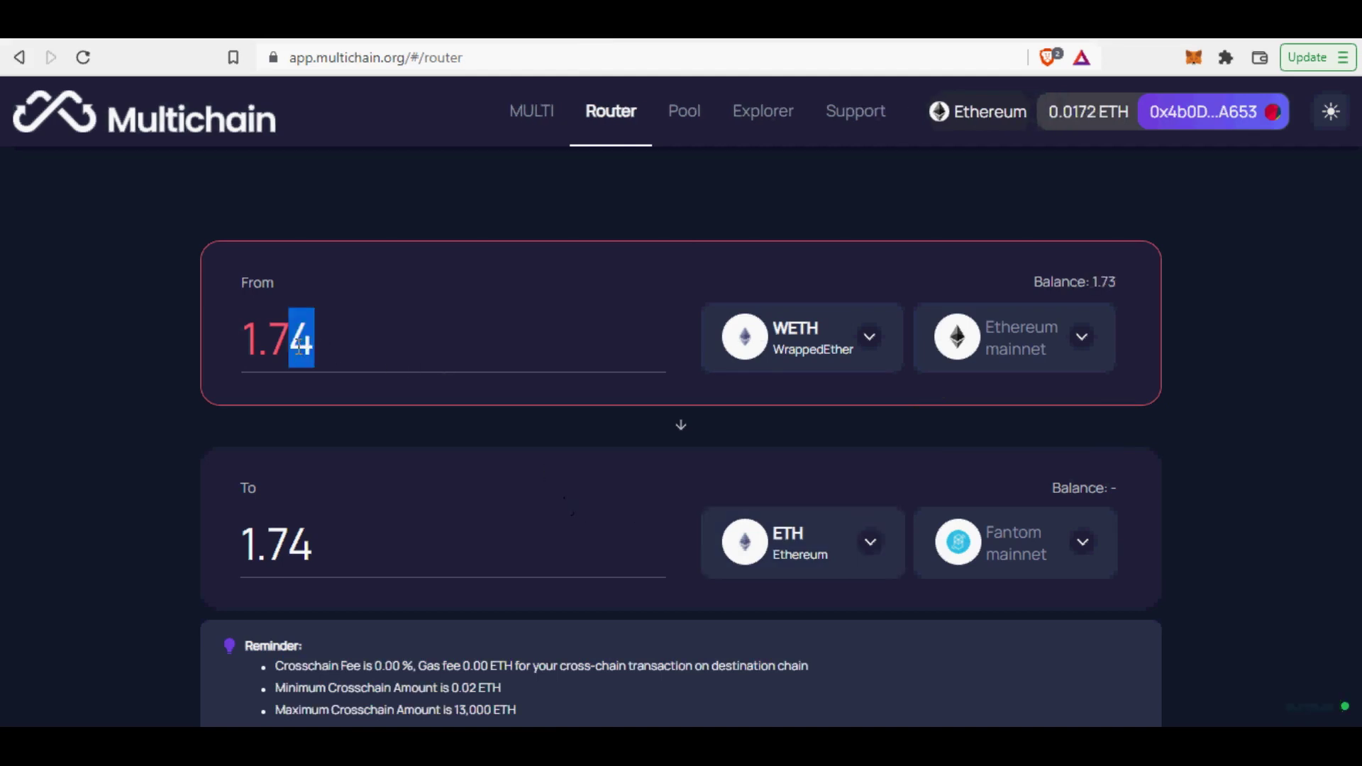
pyautogui.write('3')
pyautogui.scroll(-3, 603, 550)
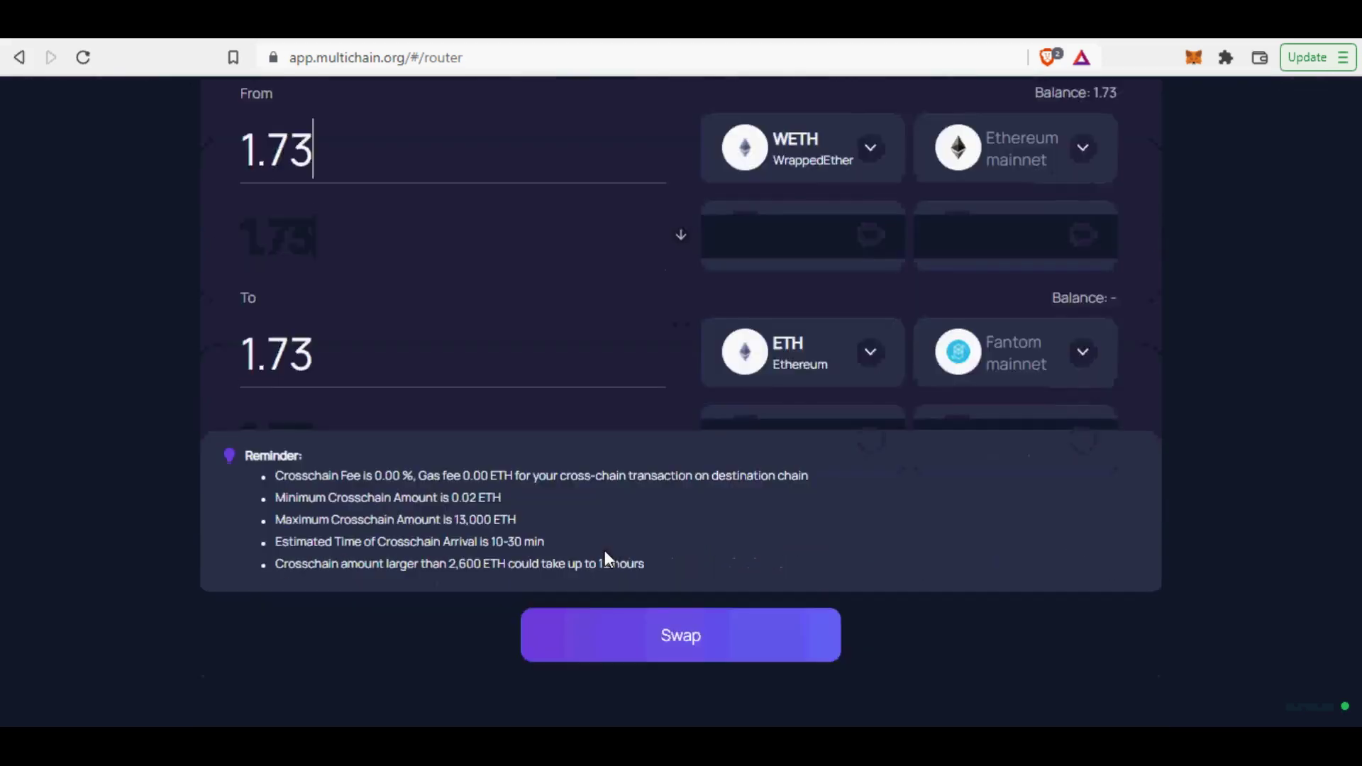
pyautogui.scroll(3, 604, 551)
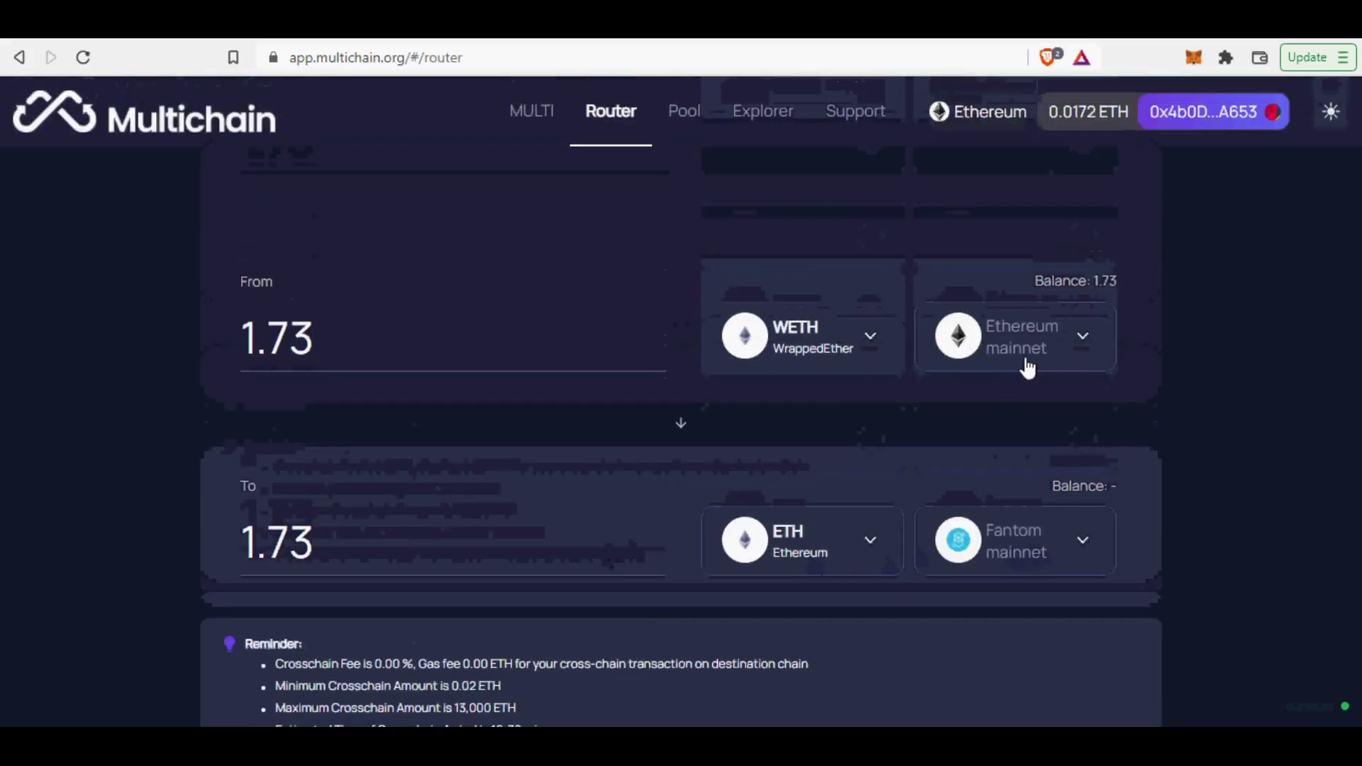
pyautogui.click(1079, 556)
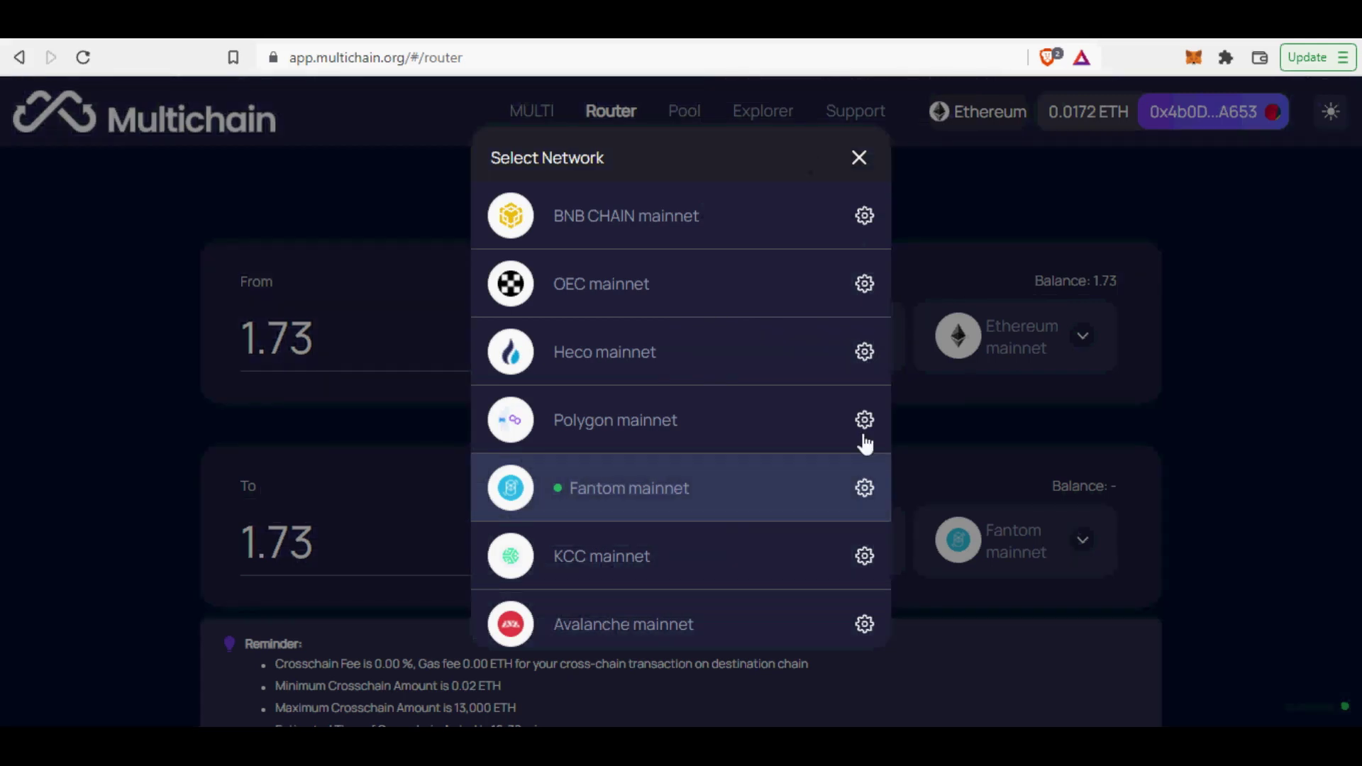
pyautogui.scroll(-1, 721, 234)
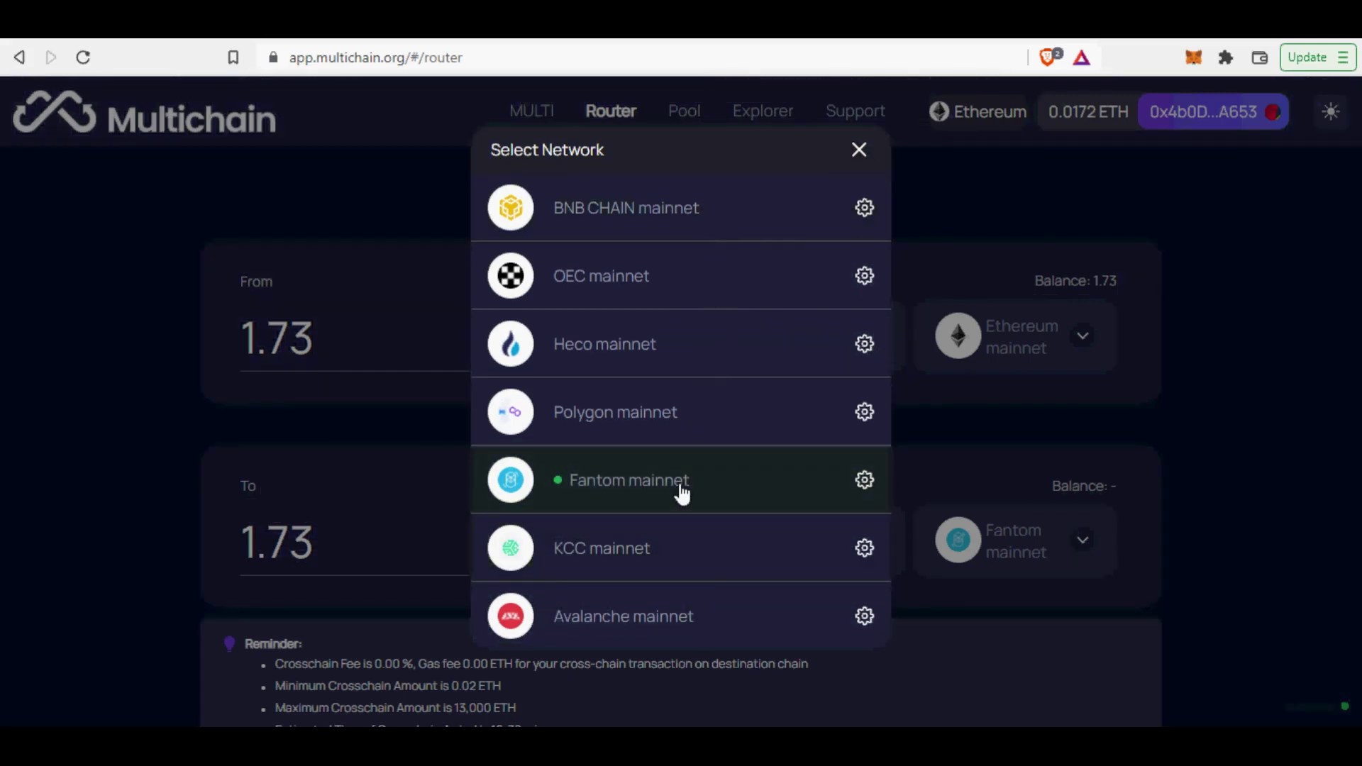
pyautogui.click(694, 505)
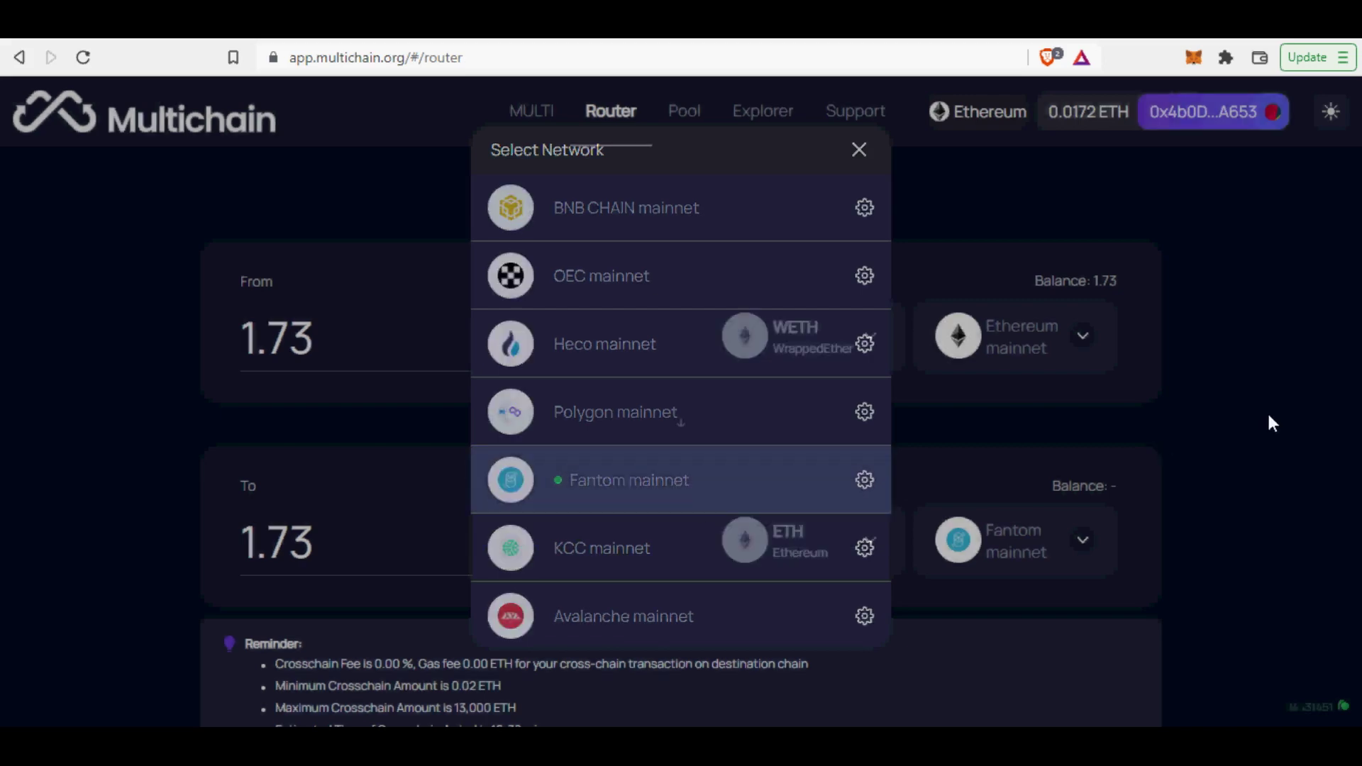
# Check the minimum crosschain amount and fee figures, then start the 1.73 WETH swap.
pyautogui.scroll(-3, 498, 530)
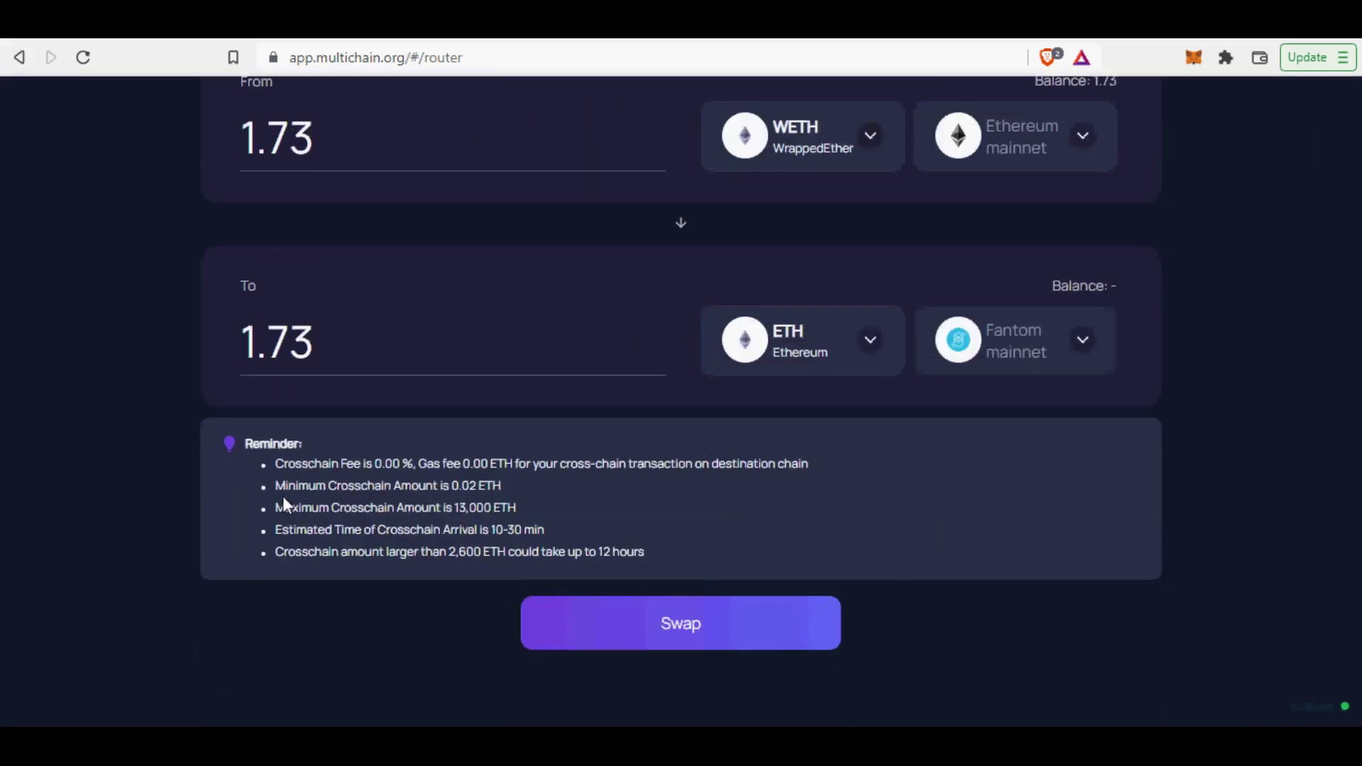
pyautogui.moveTo(275, 486); pyautogui.dragTo(517, 488)
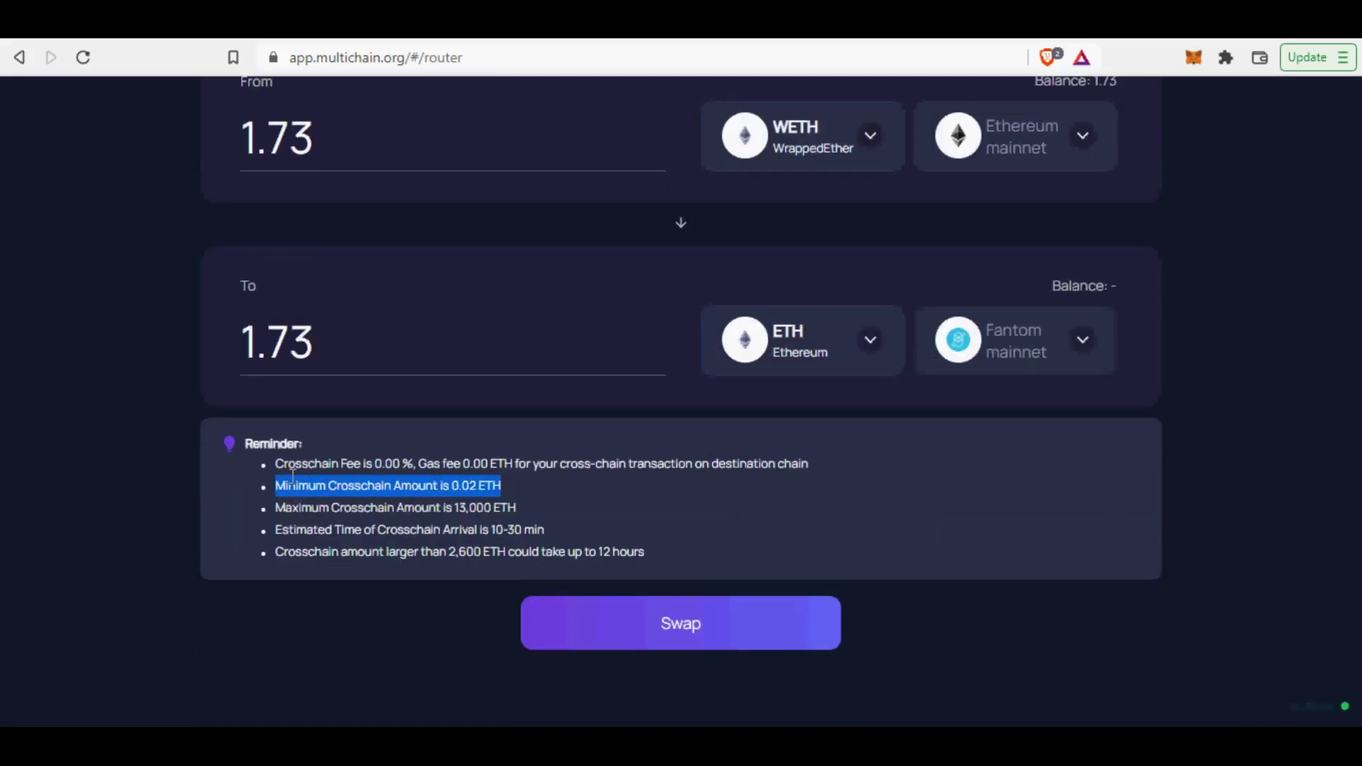
pyautogui.moveTo(277, 463); pyautogui.dragTo(515, 465)
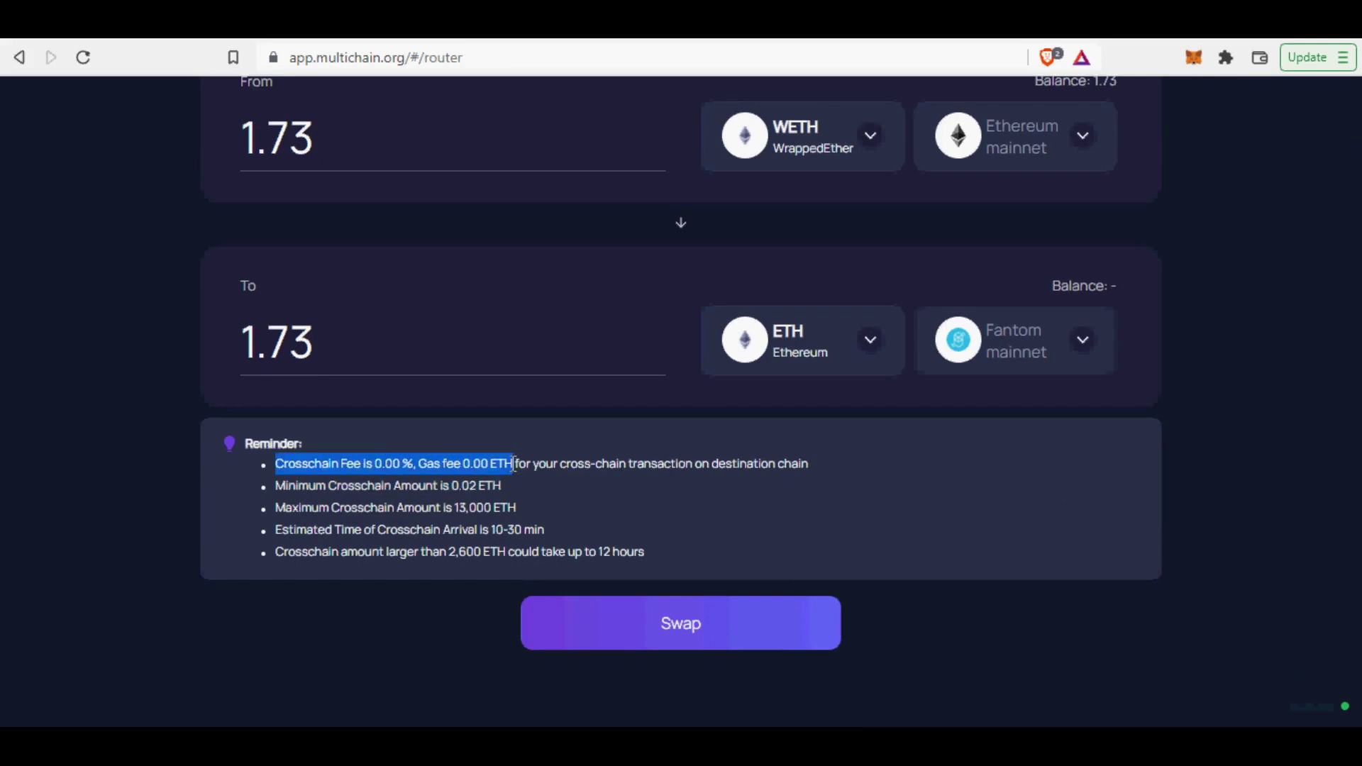
pyautogui.click(678, 624)
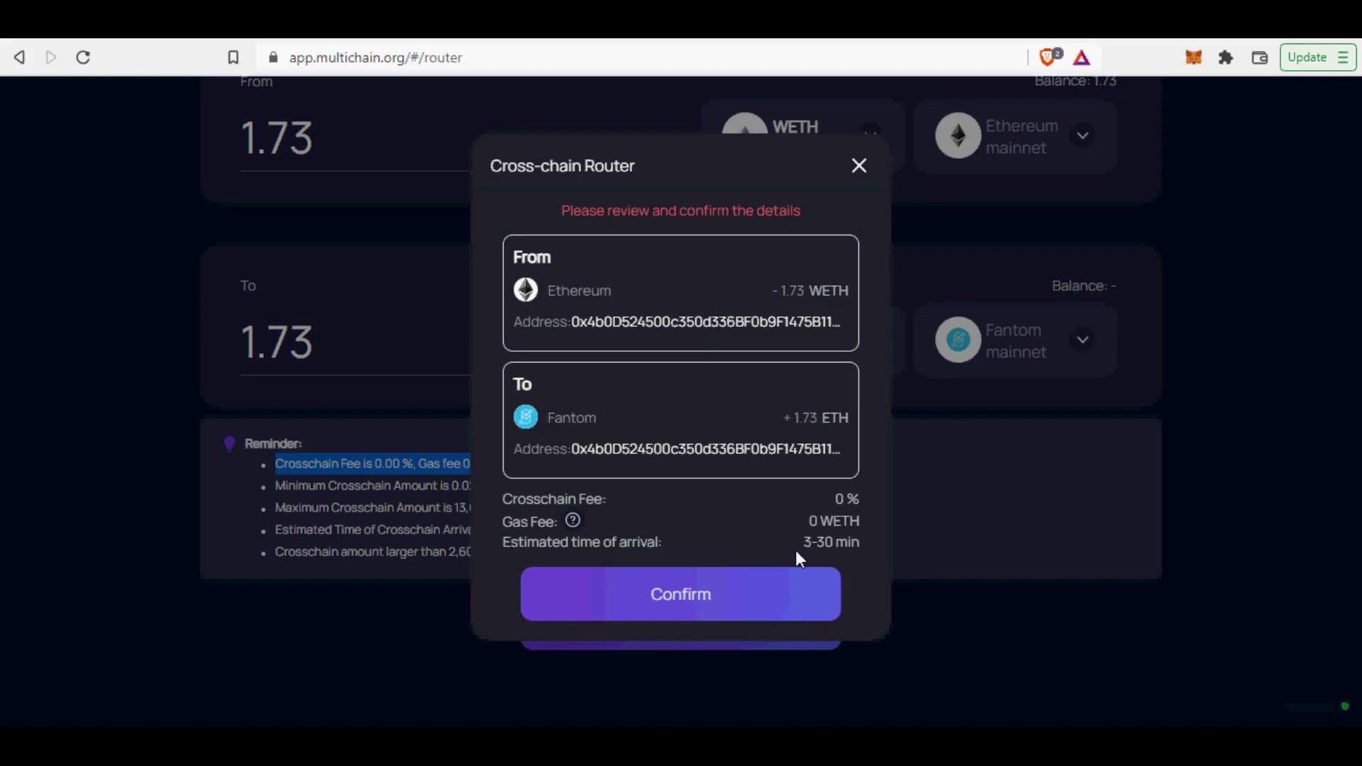
pyautogui.moveTo(804, 519); pyautogui.dragTo(861, 522)
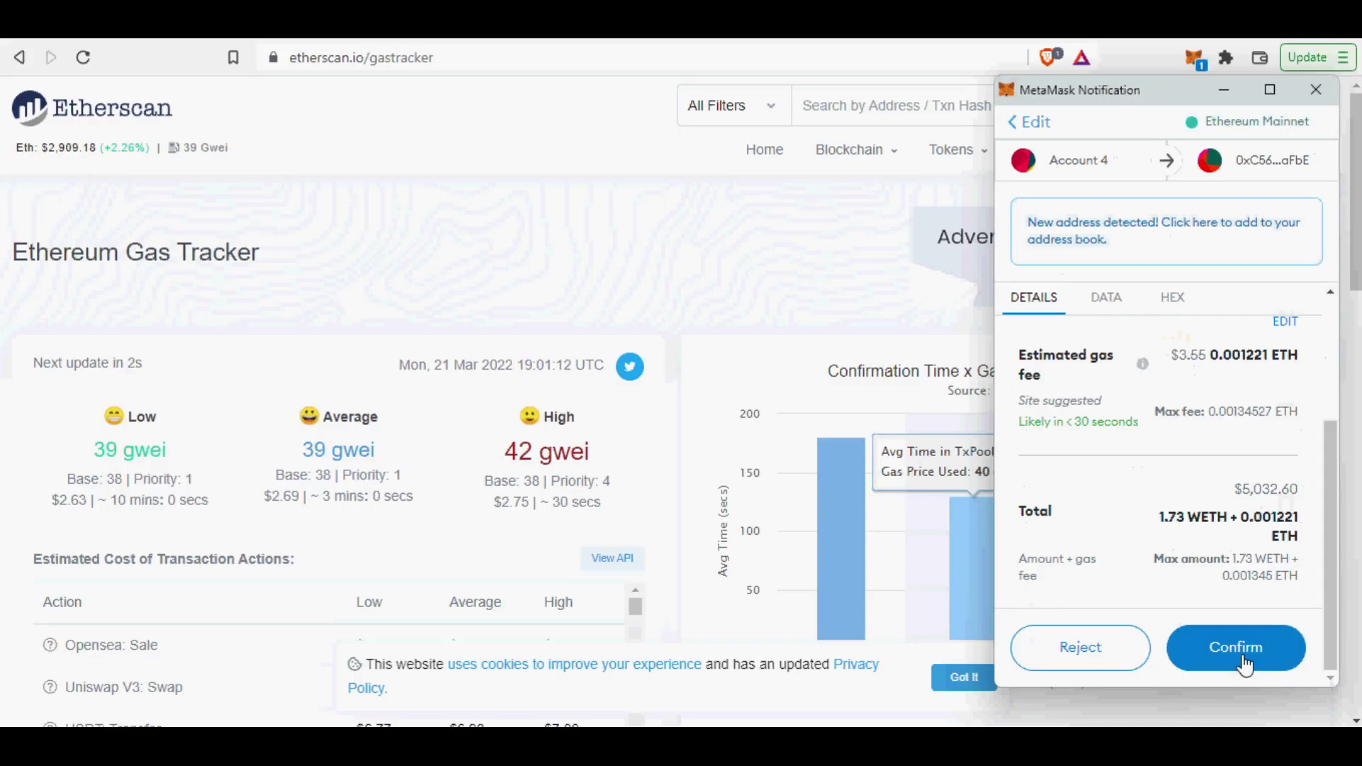
# Approve the 1.73 WETH bridge transaction and its gas fee in MetaMask, then reopen the wallet.
pyautogui.click(1245, 664)
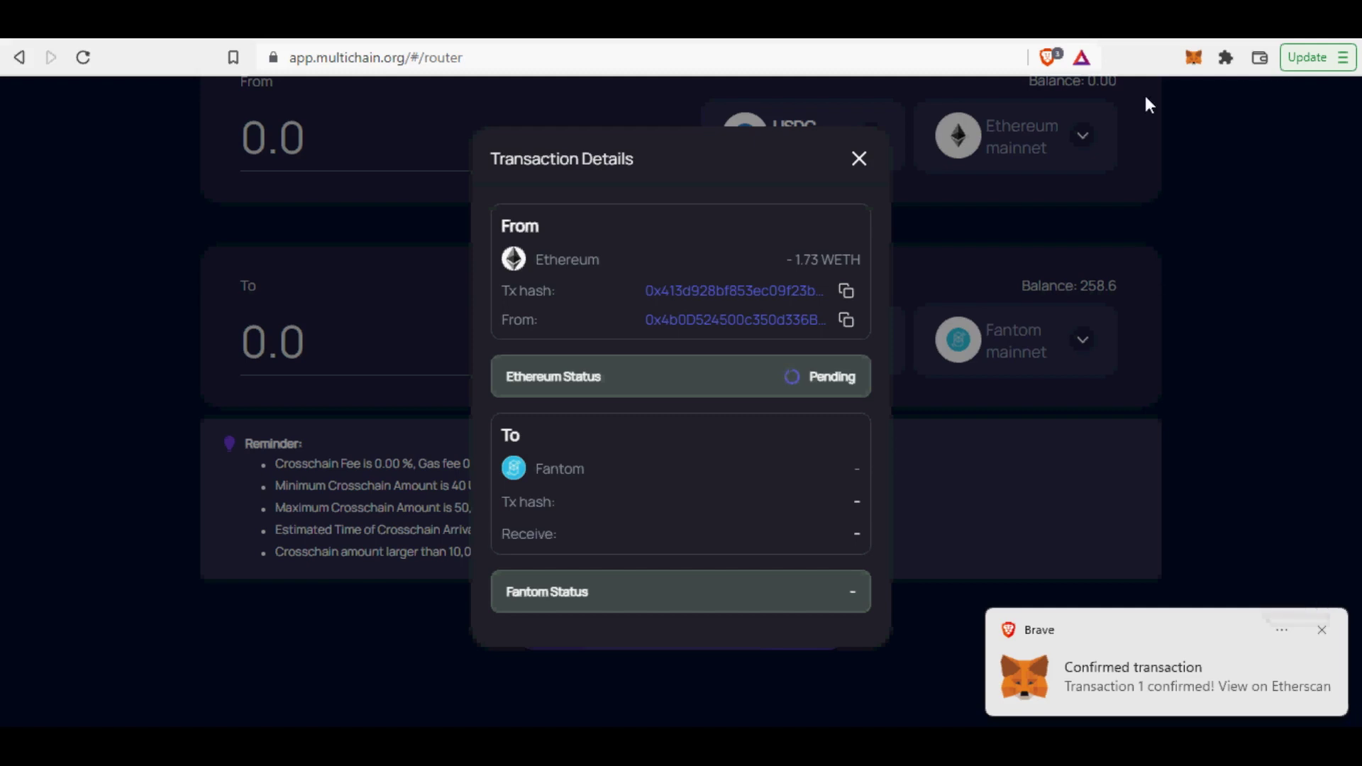
pyautogui.click(1191, 64)
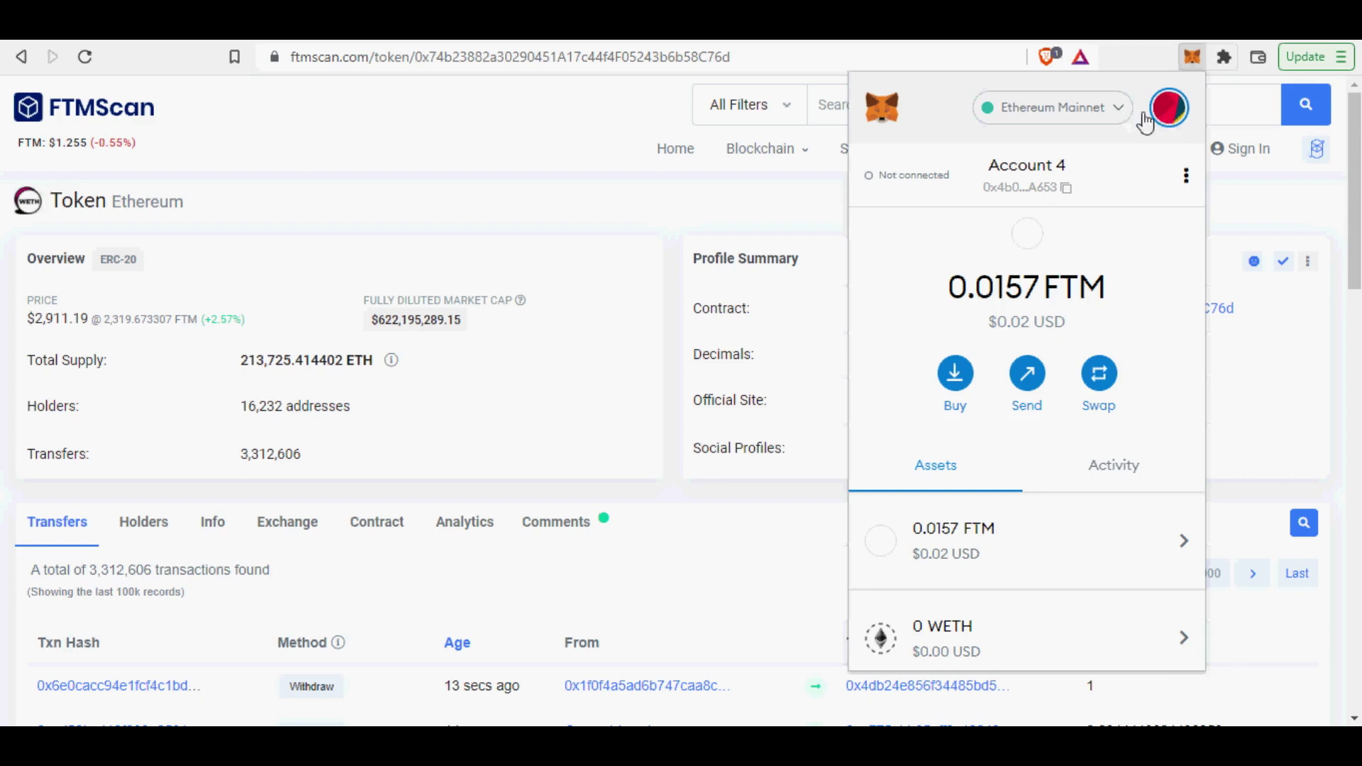
# Switch the MetaMask wallet to the Fantom Opera network.
pyautogui.click(1121, 108)
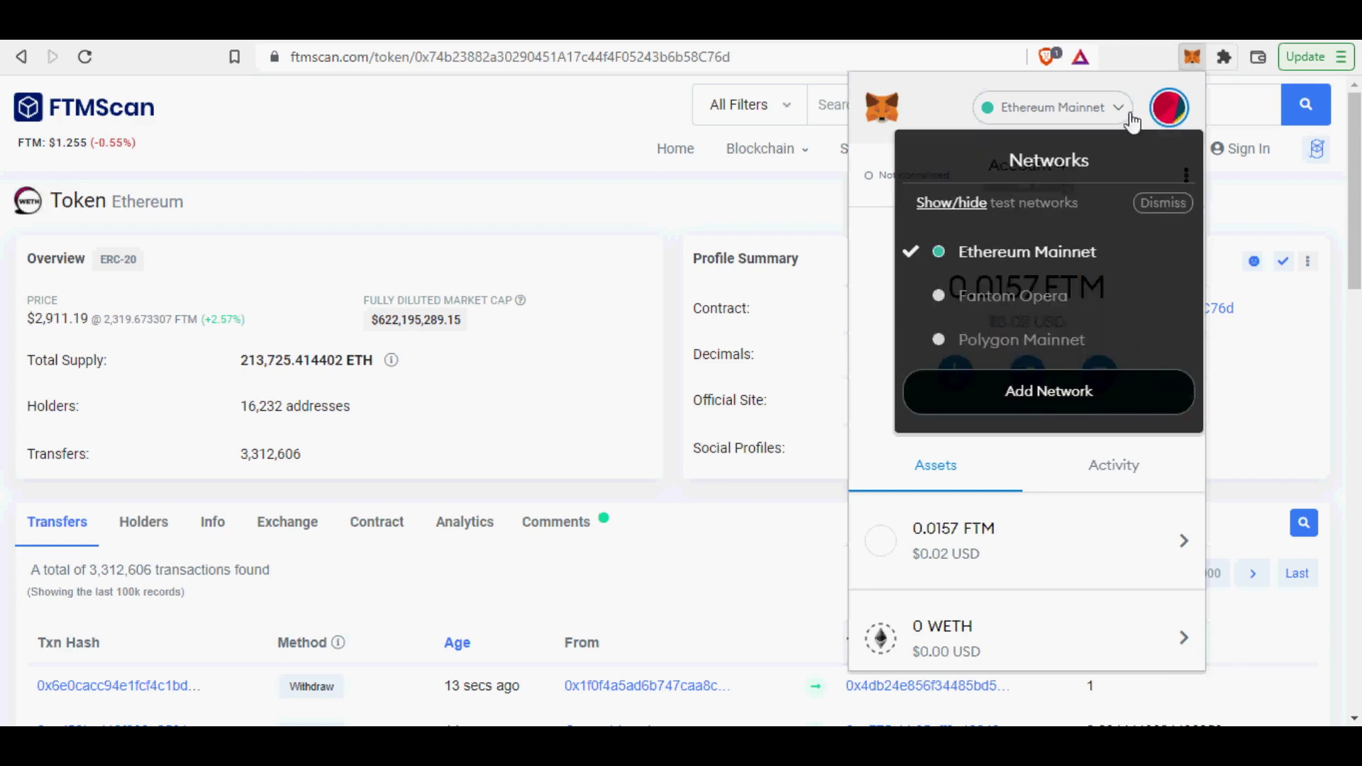
pyautogui.click(1056, 295)
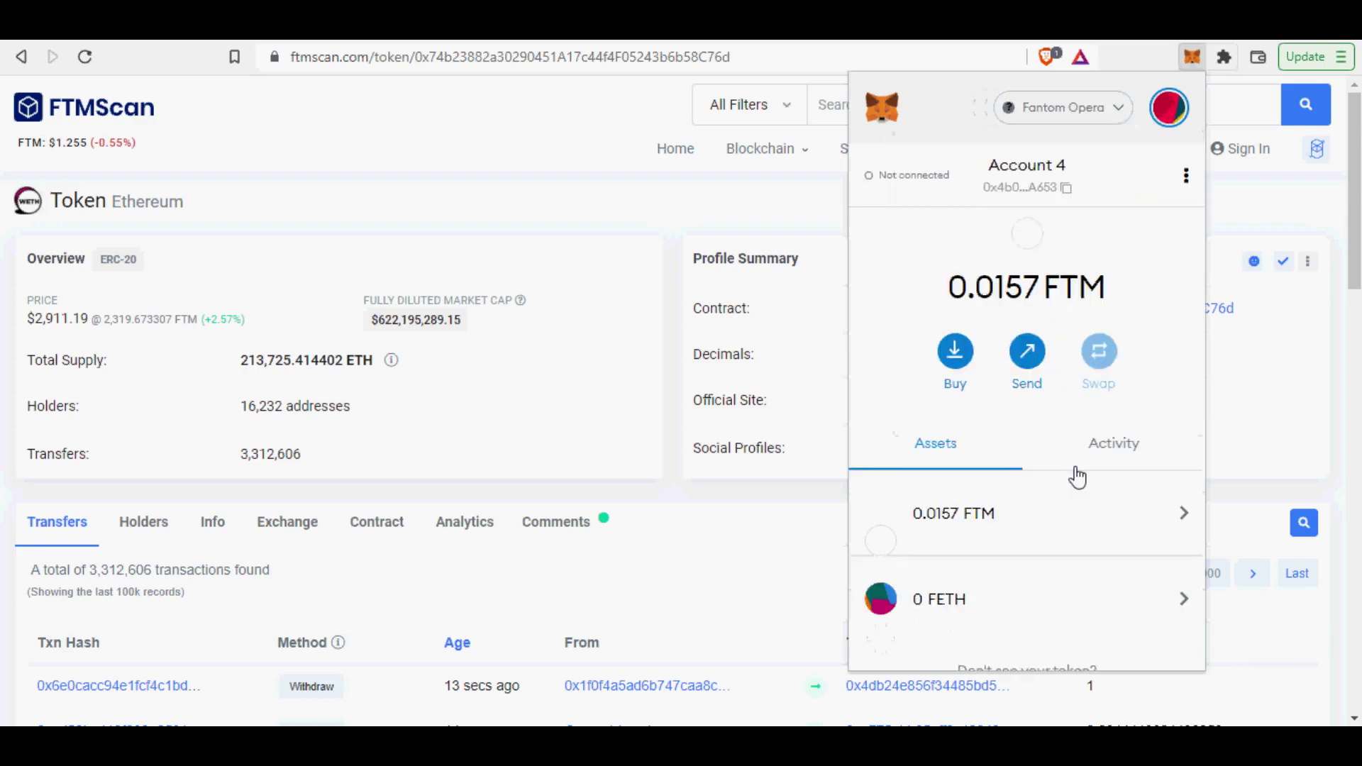
pyautogui.scroll(-2, 1075, 518)
# Import the bridged ETH token from its pasted contract address and verify the 1.73 ETH balance.
pyautogui.click(1029, 609)
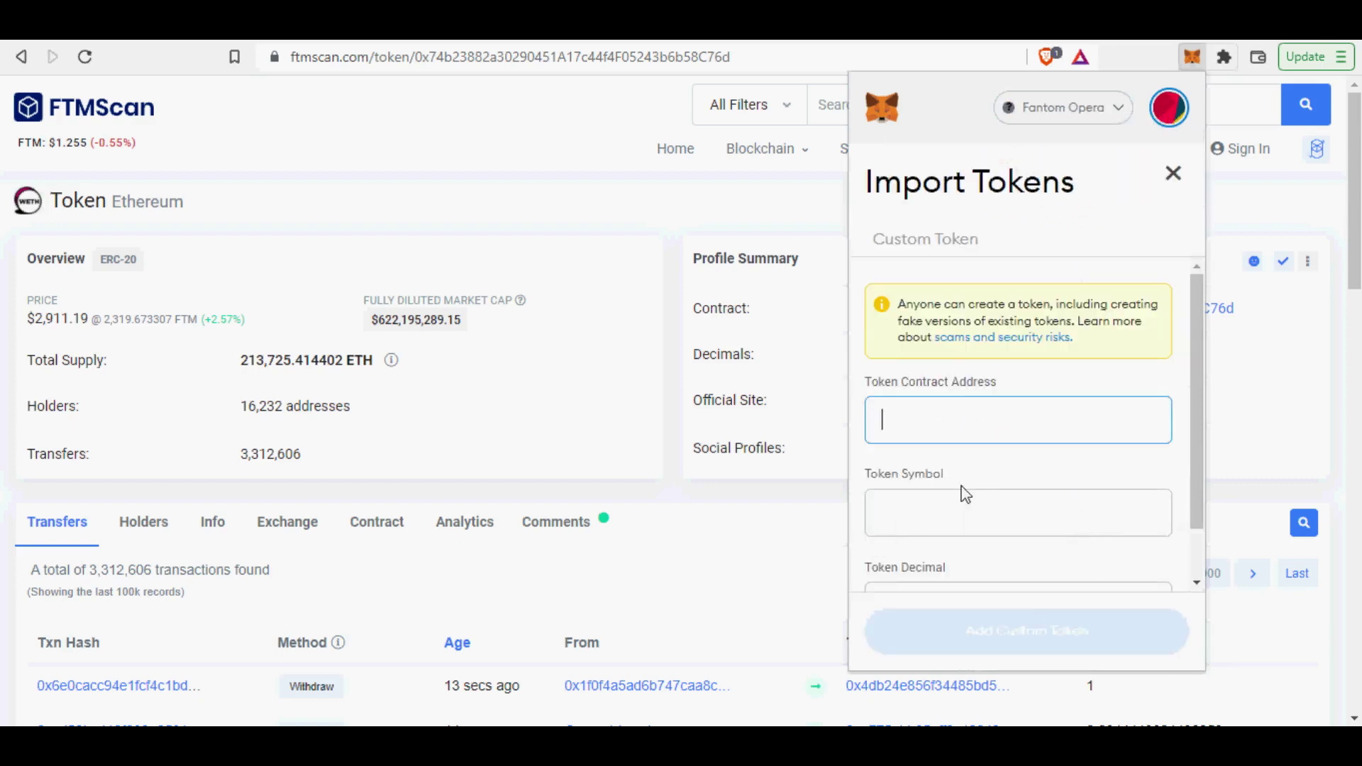
pyautogui.hotkey('ctrl', 'v')
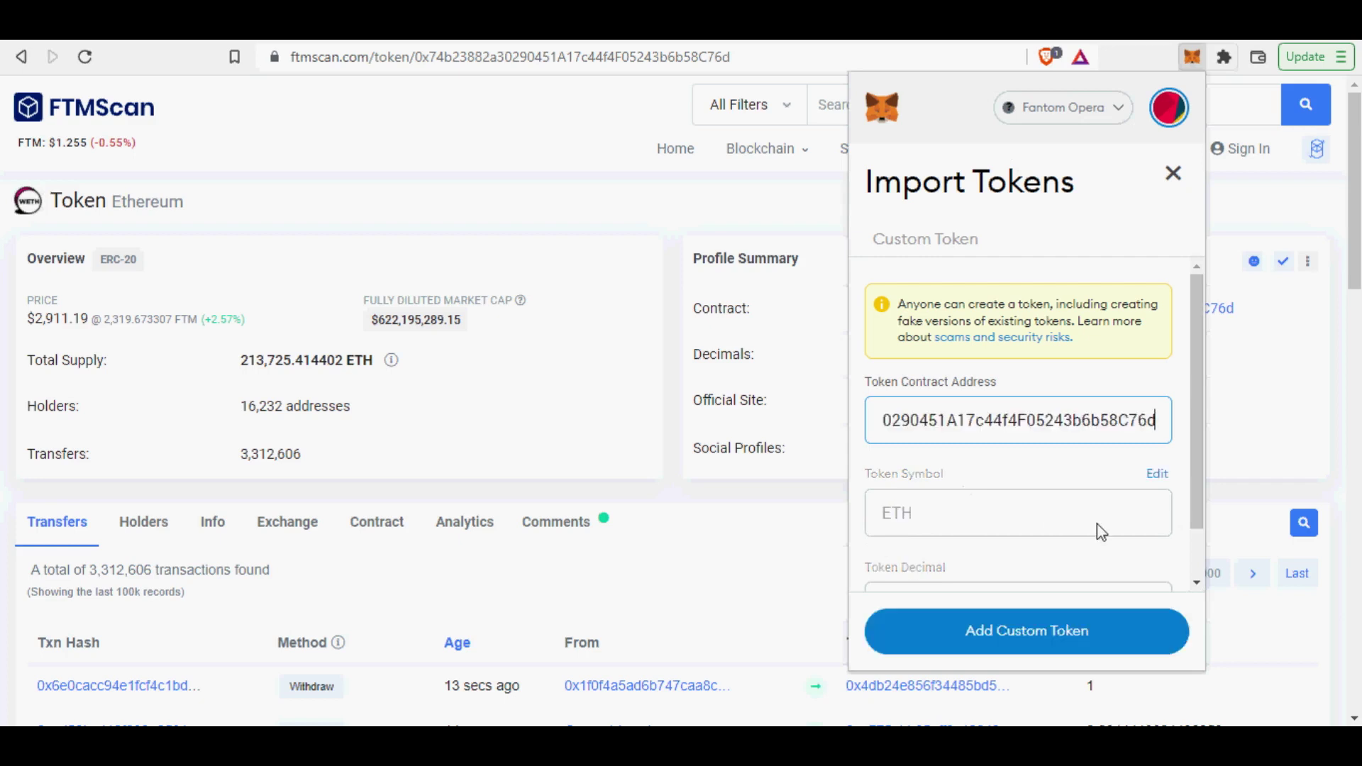
pyautogui.moveTo(1197, 454); pyautogui.dragTo(1198, 515)
pyautogui.click(1093, 642)
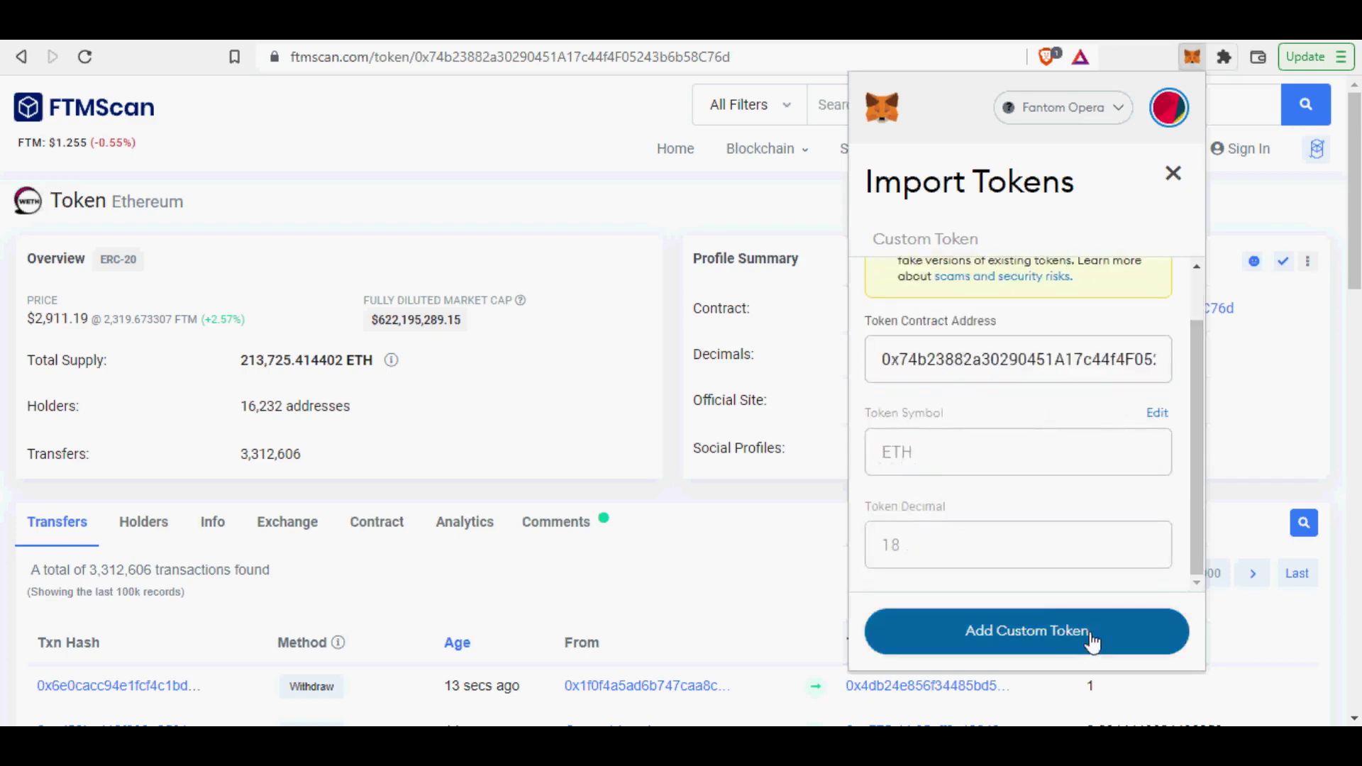
pyautogui.click(1101, 641)
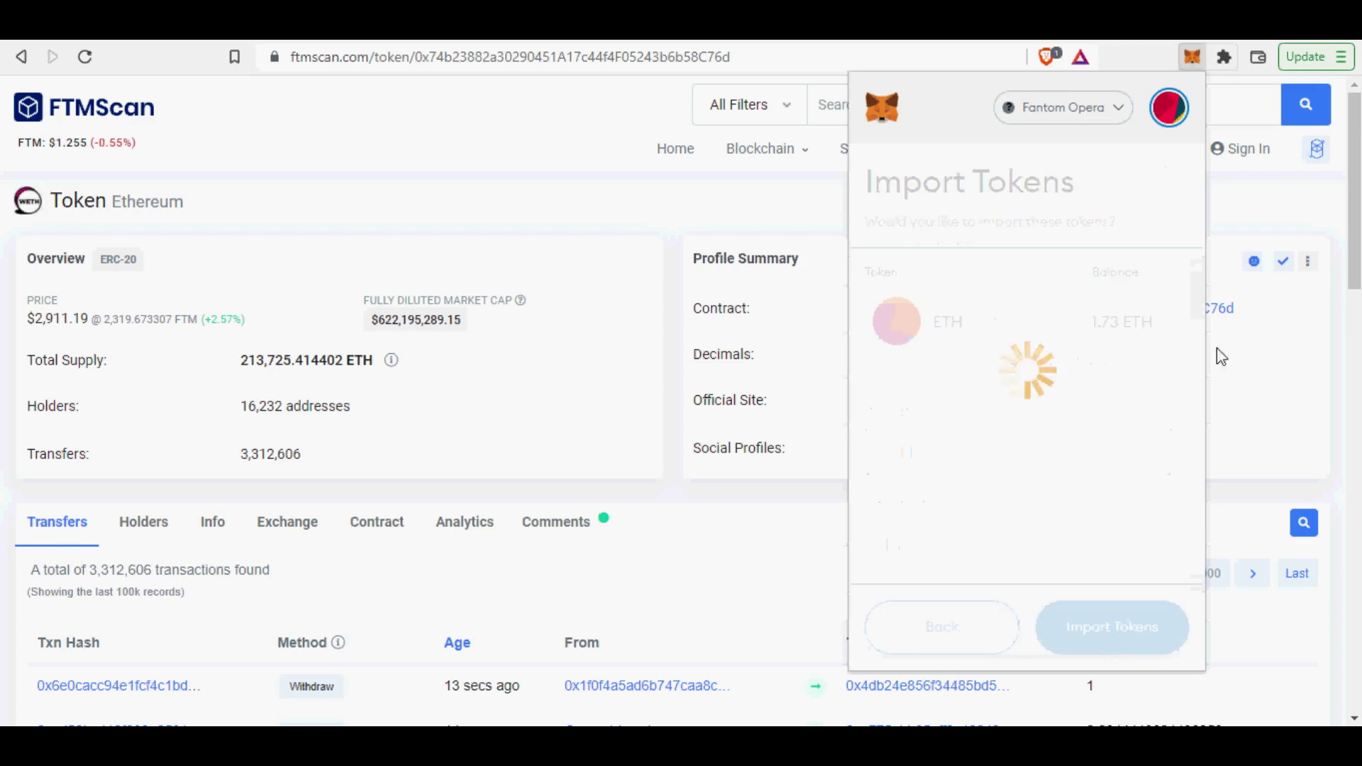
pyautogui.moveTo(977, 287); pyautogui.dragTo(1018, 287)
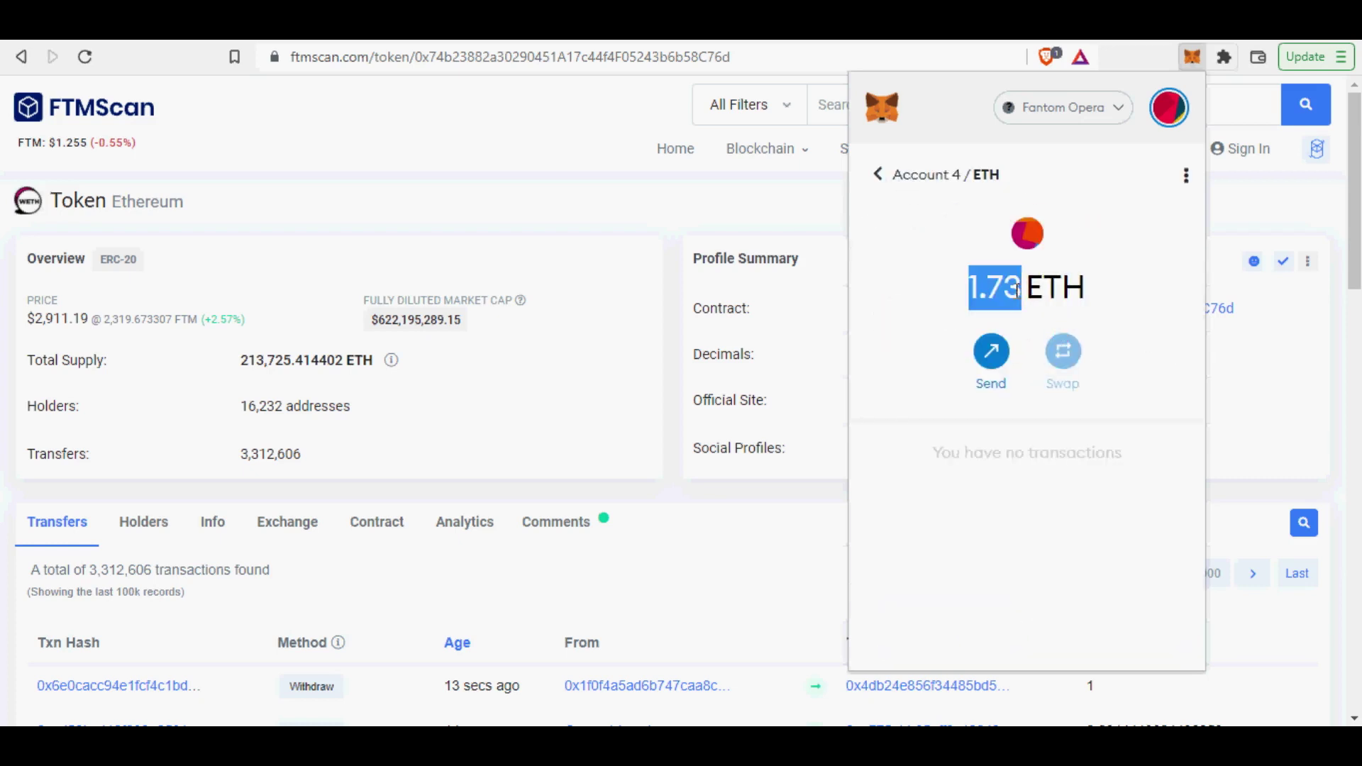
pyautogui.click(930, 178)
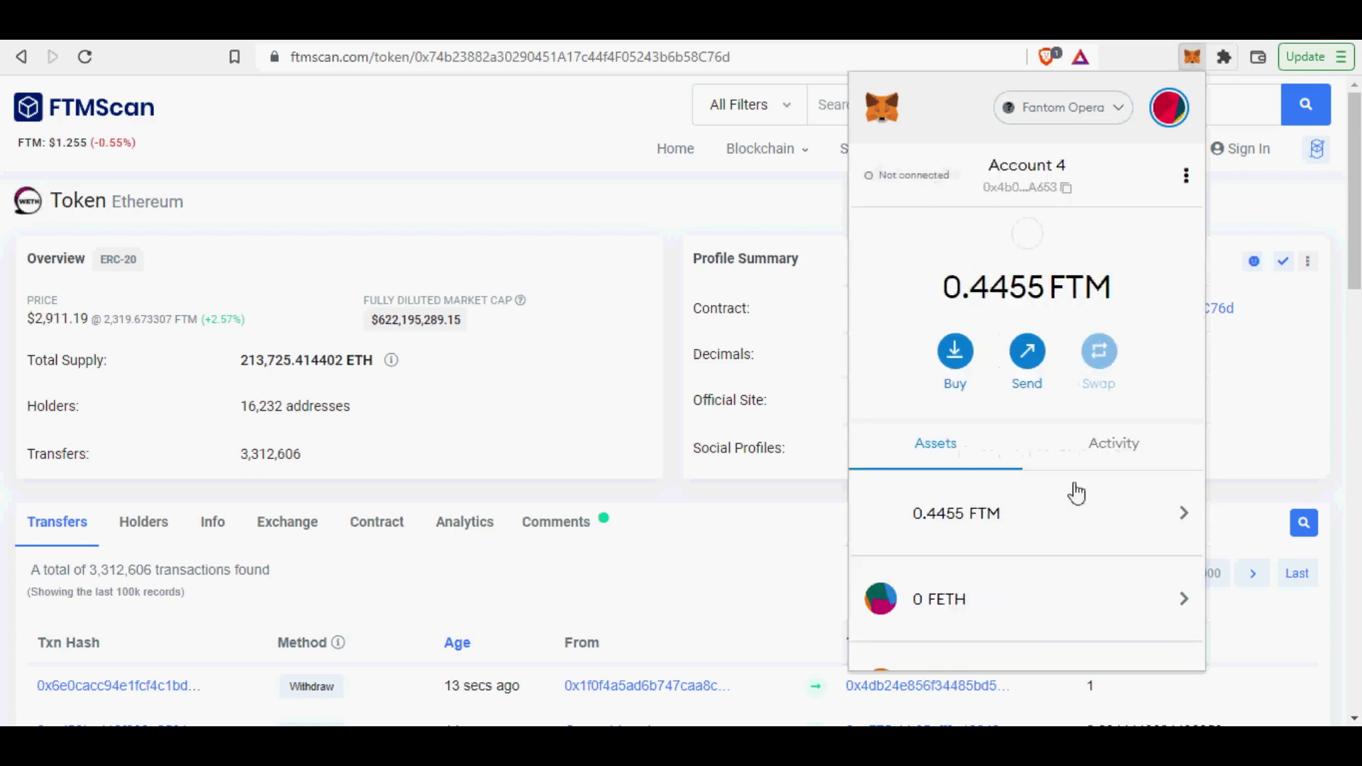
pyautogui.scroll(-3, 1043, 511)
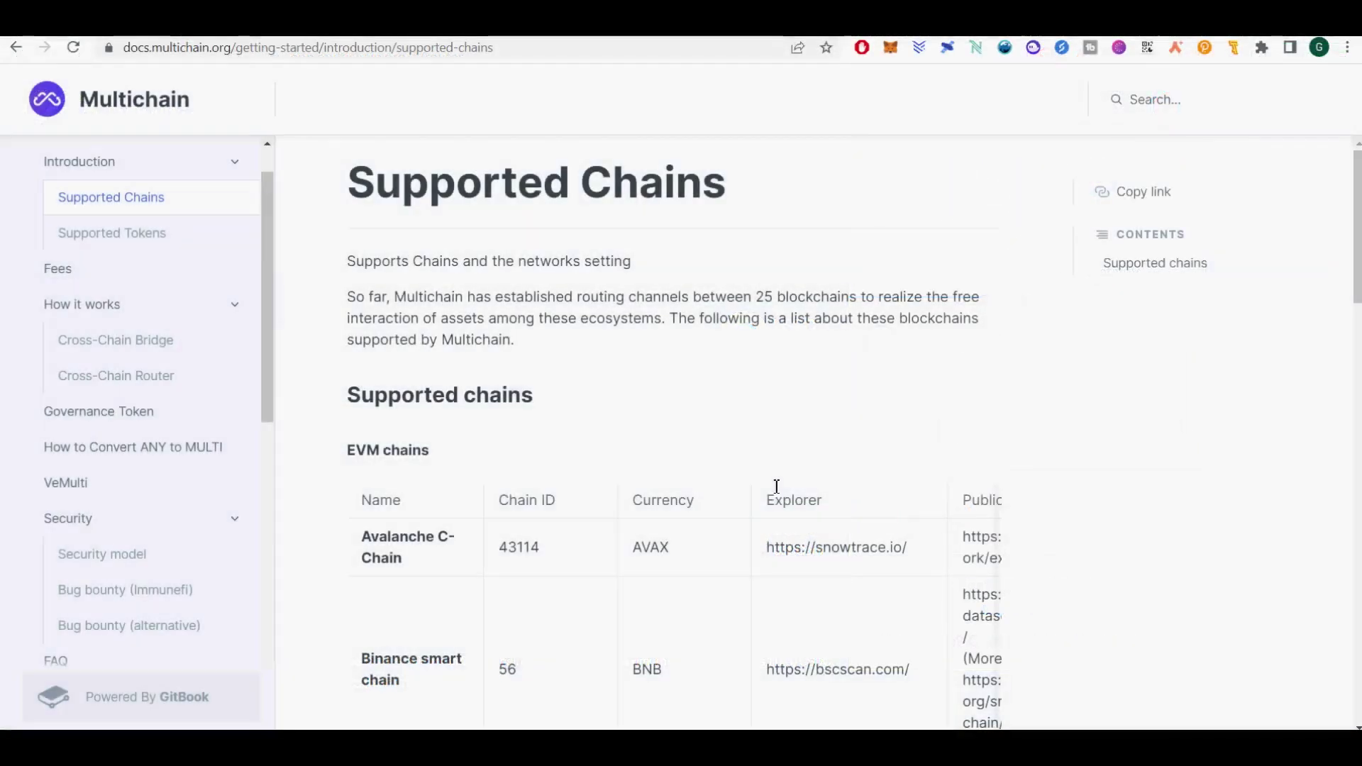
# Highlight the Supported Chains heading and the '25 blockchains' count.
pyautogui.moveTo(355, 192); pyautogui.dragTo(675, 189)
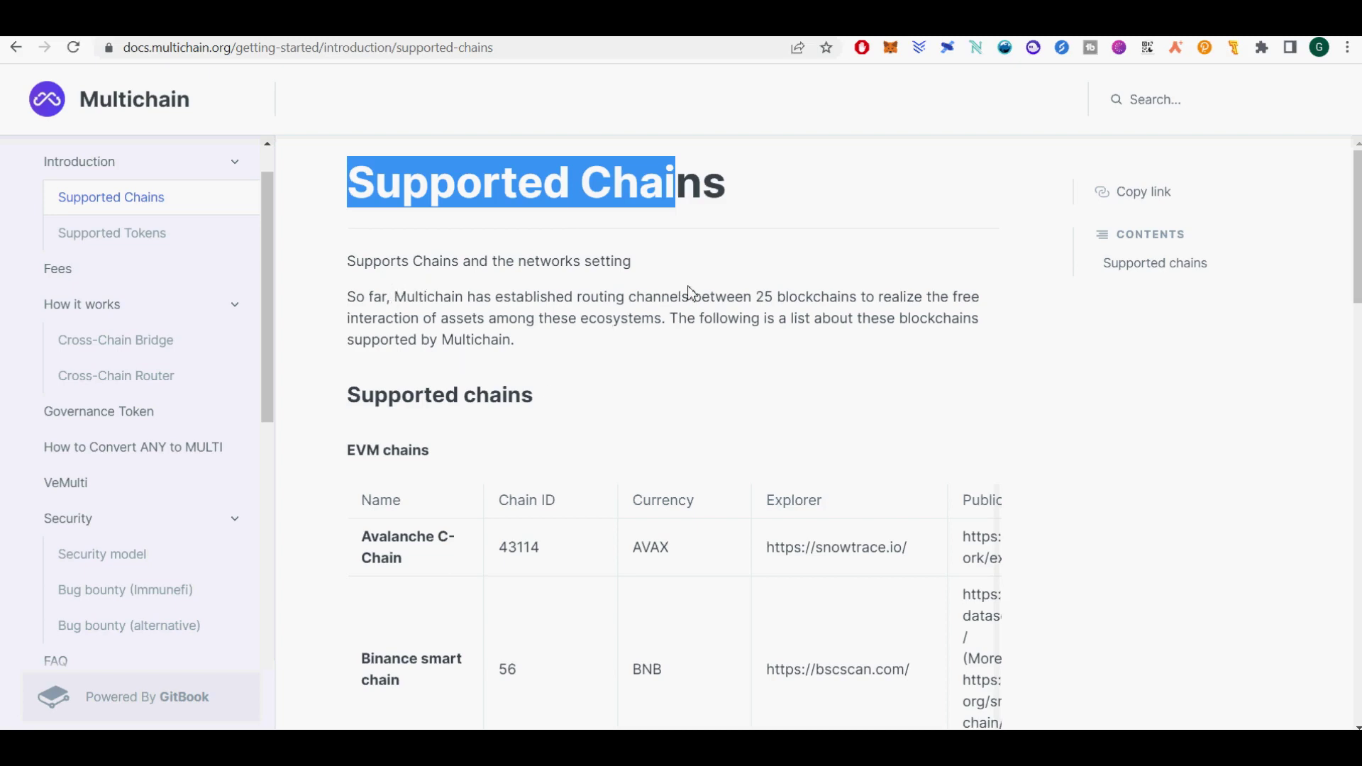
pyautogui.moveTo(764, 297); pyautogui.dragTo(852, 297)
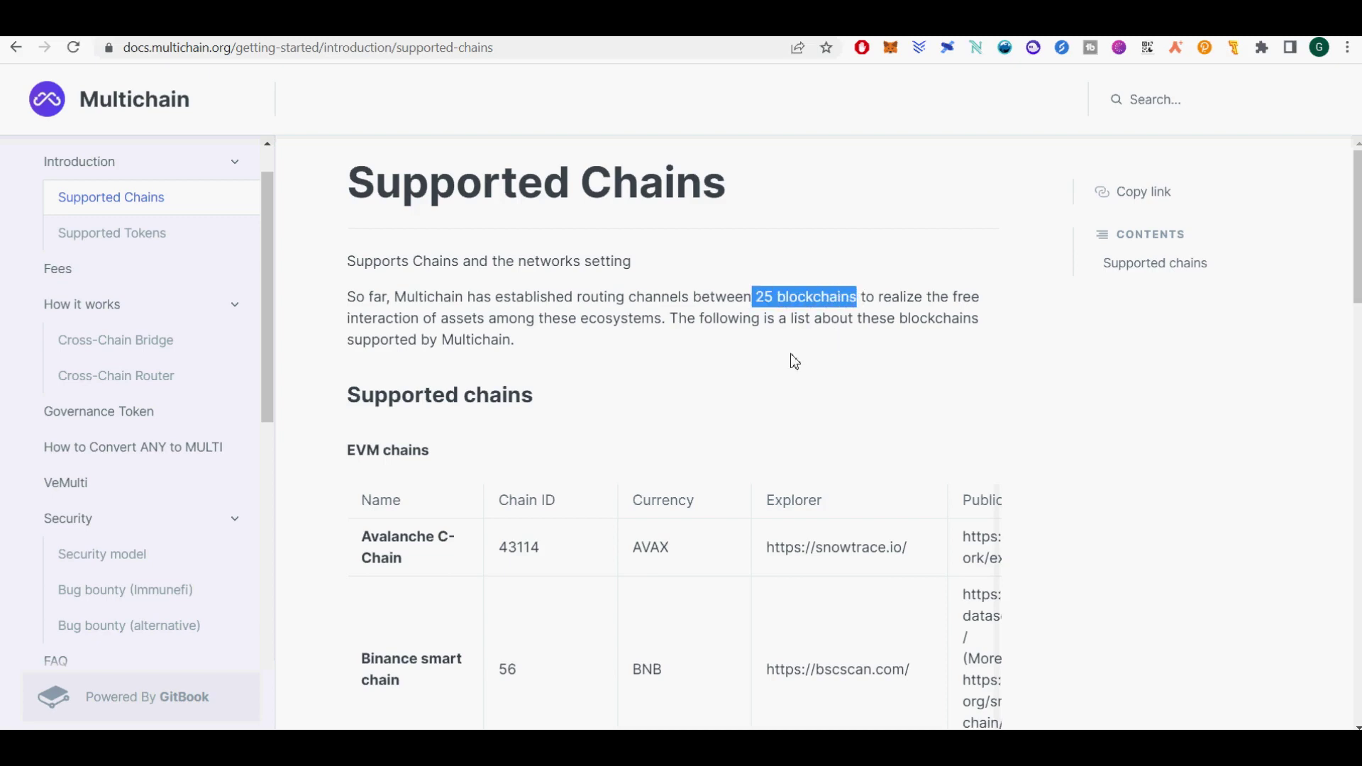
pyautogui.scroll(-6, 791, 366)
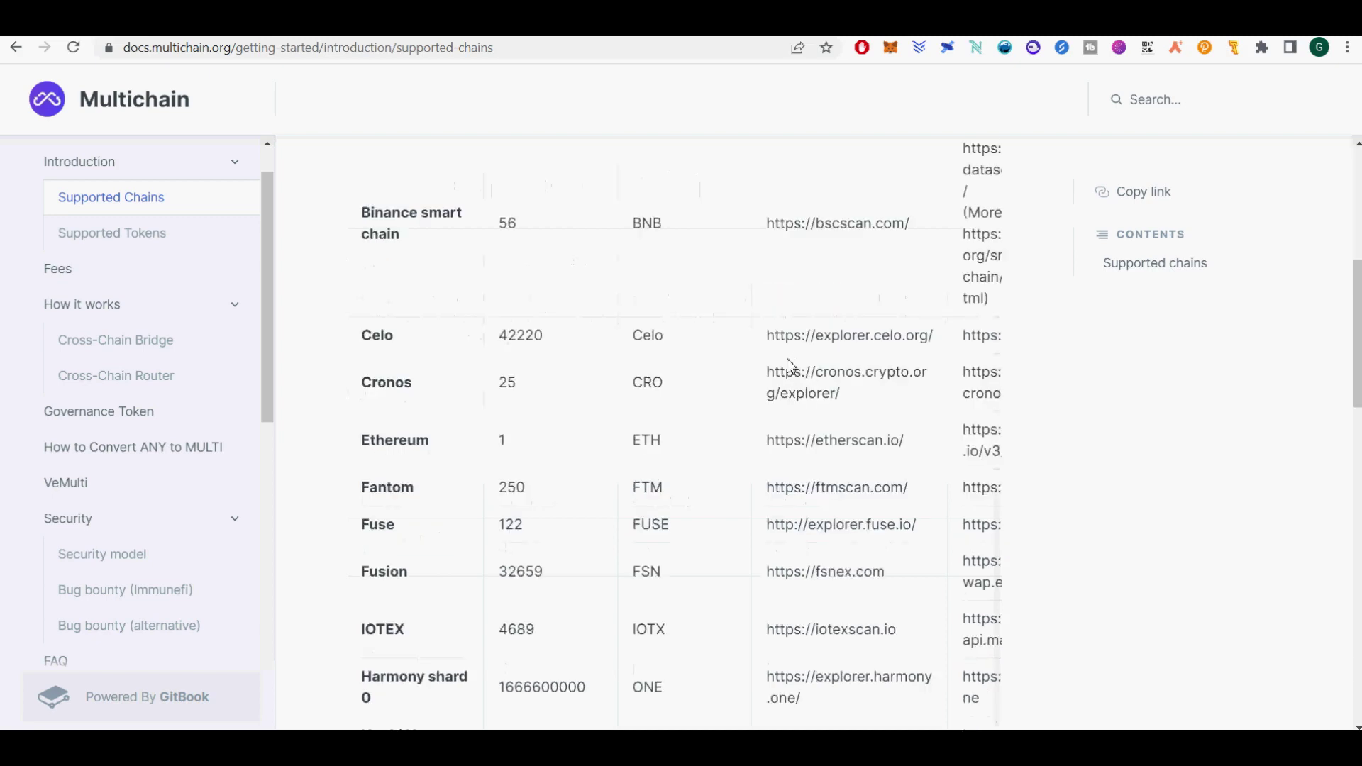
pyautogui.scroll(6, 790, 366)
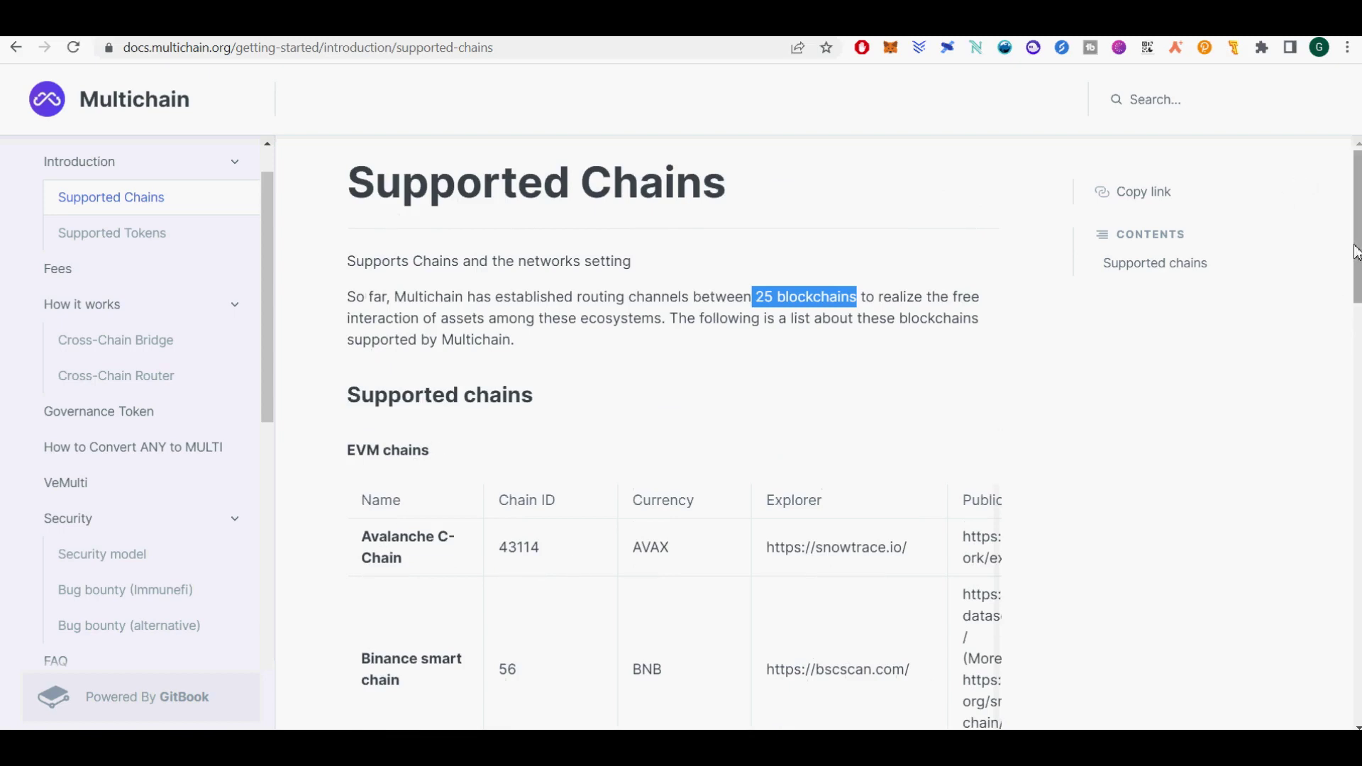
# Scroll through the EVM, Layer 2, Bitcoin-like and Terra chain tables.
pyautogui.scroll(-3, 790, 366)
pyautogui.scroll(-6, 790, 366)
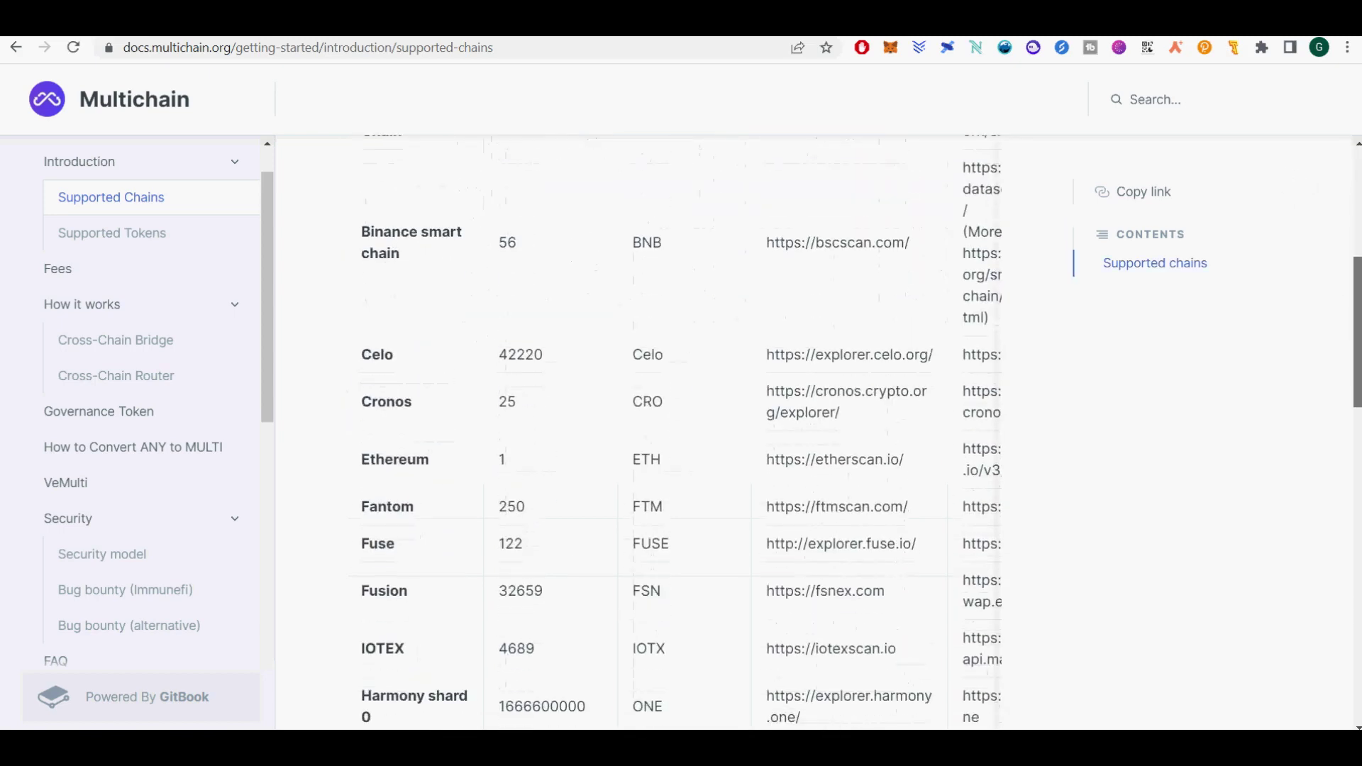
pyautogui.scroll(-2, 789, 367)
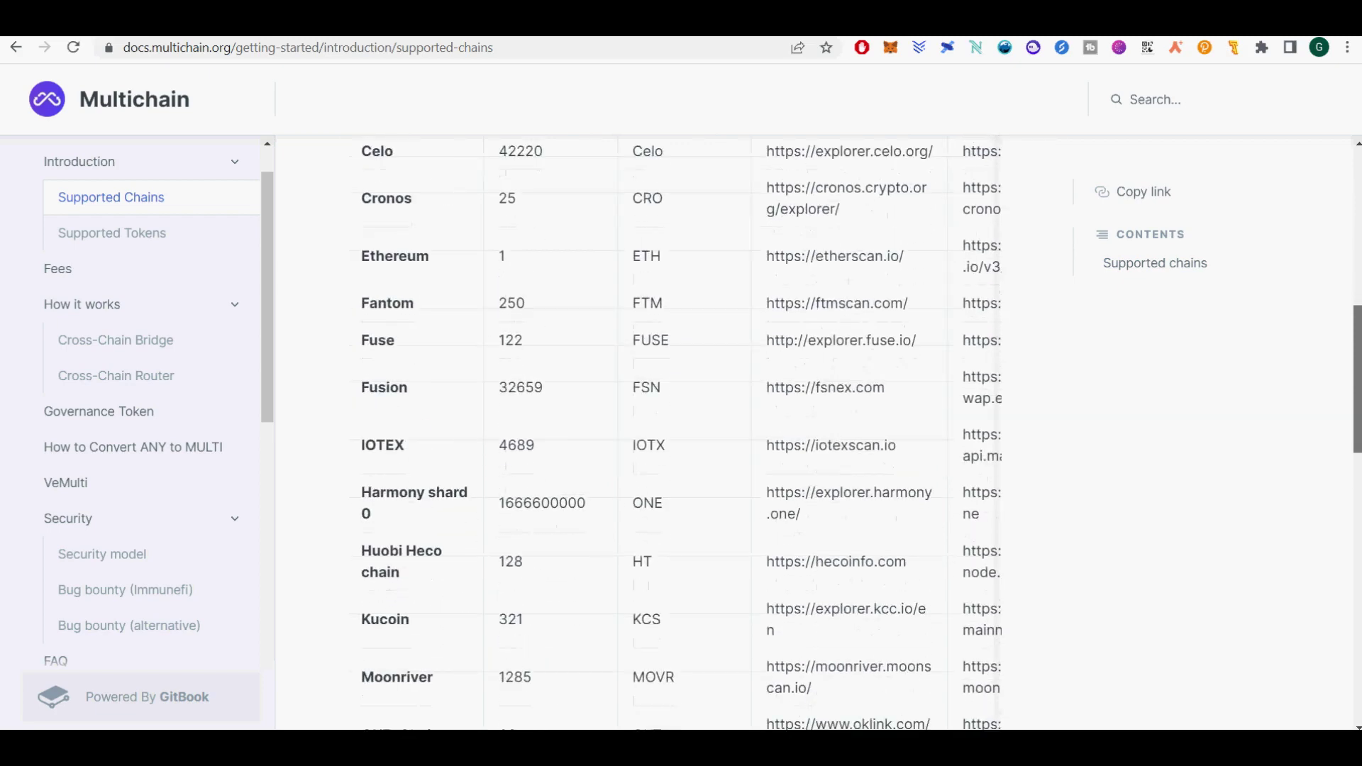
pyautogui.scroll(-2, 789, 366)
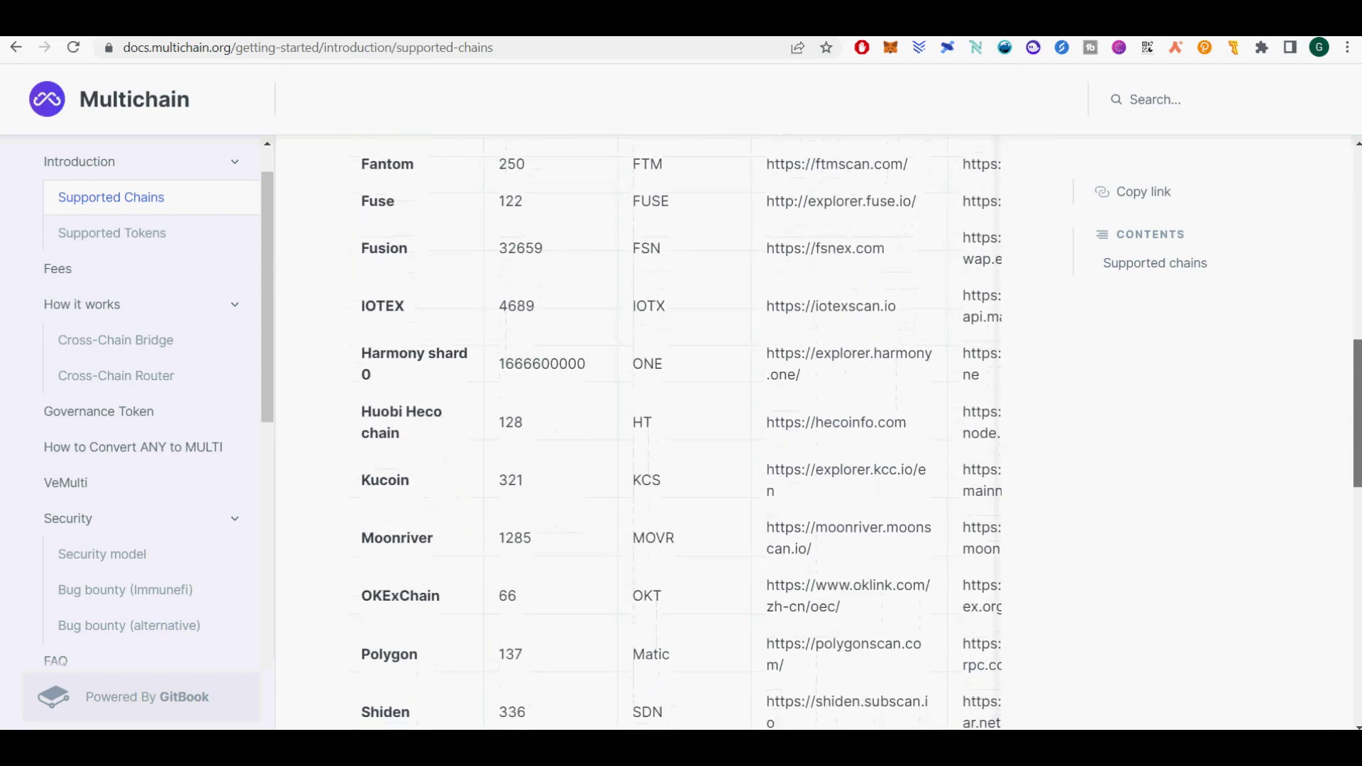
pyautogui.scroll(-2, 789, 366)
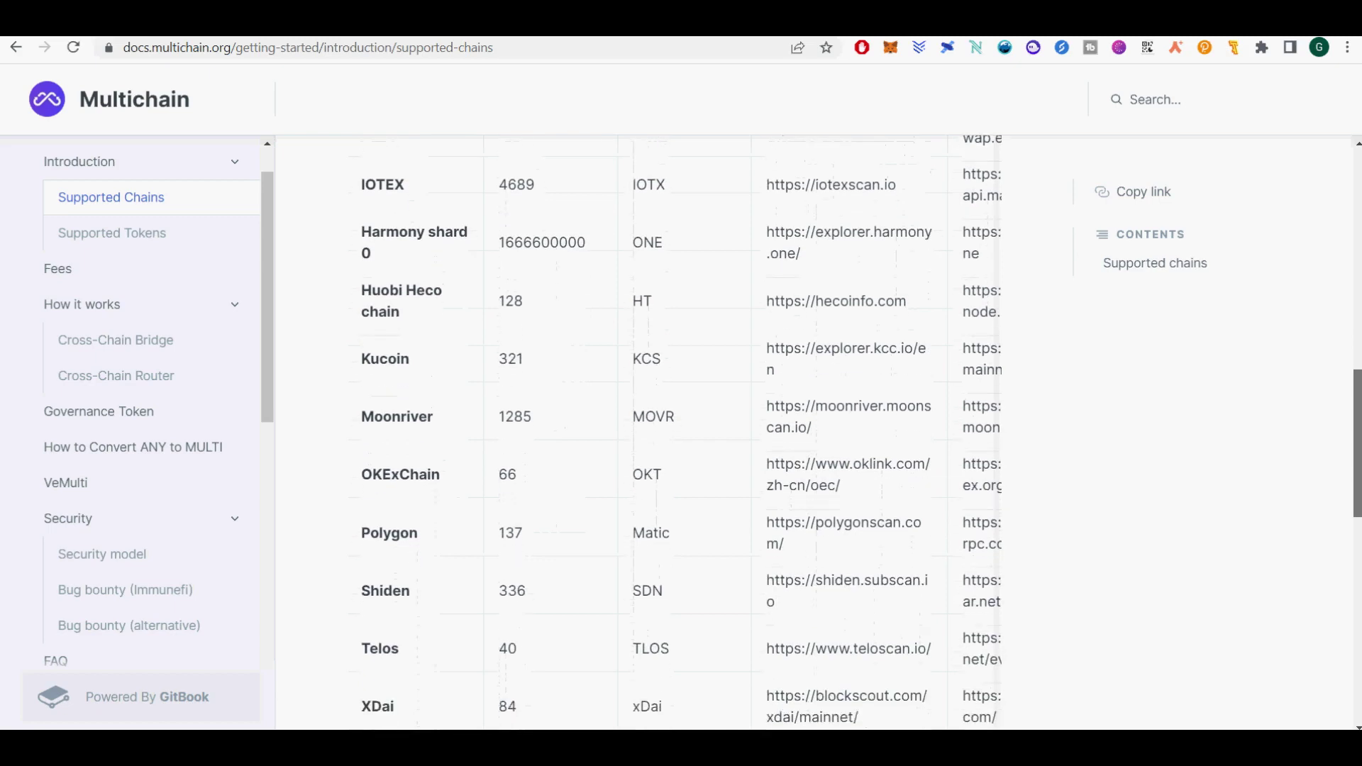
pyautogui.scroll(-2, 790, 366)
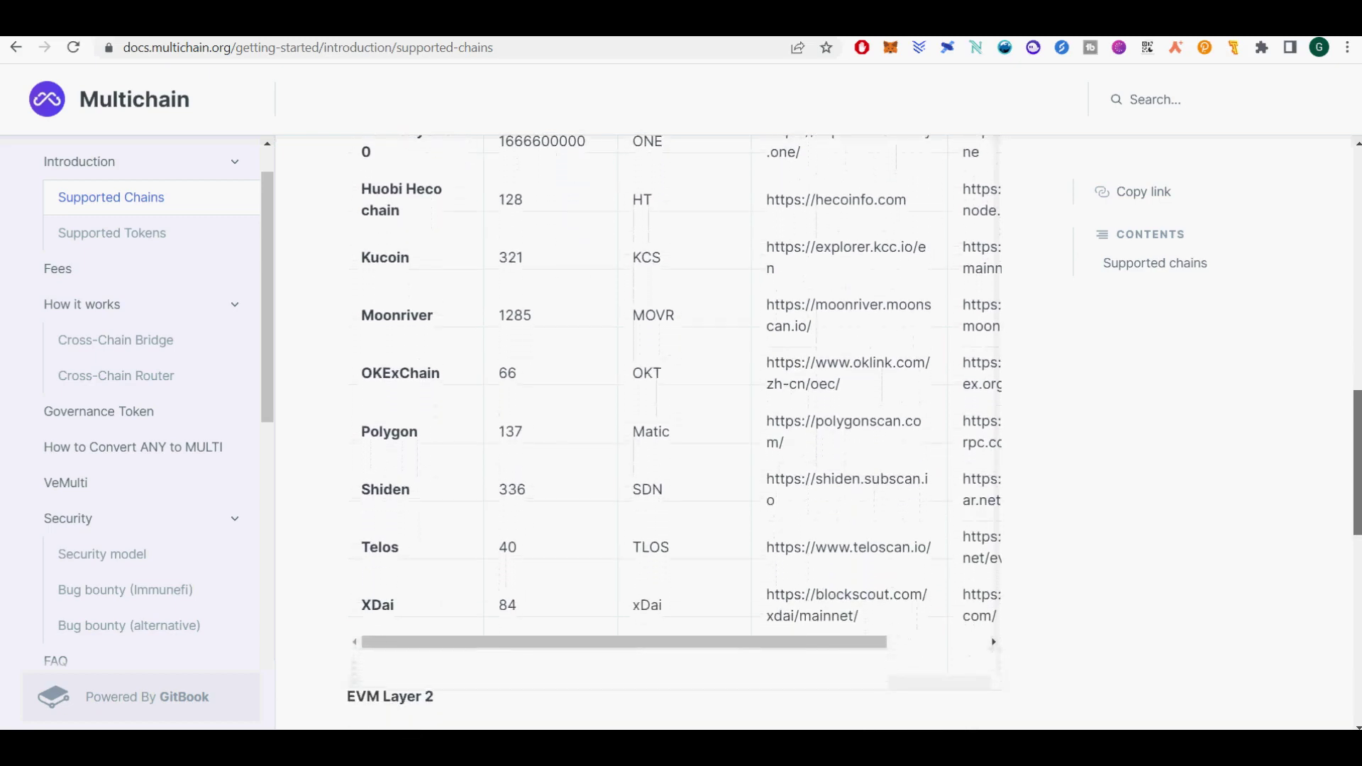
pyautogui.scroll(-1, 790, 366)
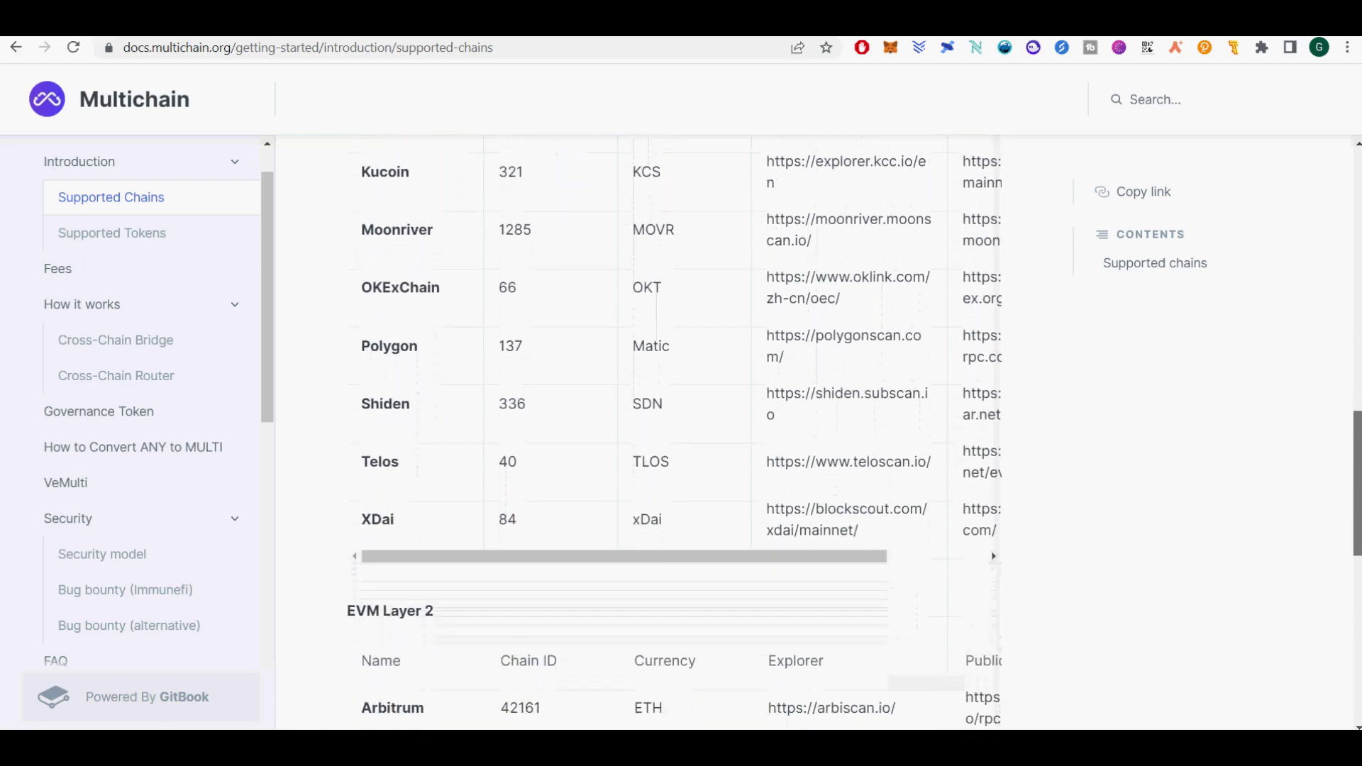
pyautogui.scroll(-2, 790, 366)
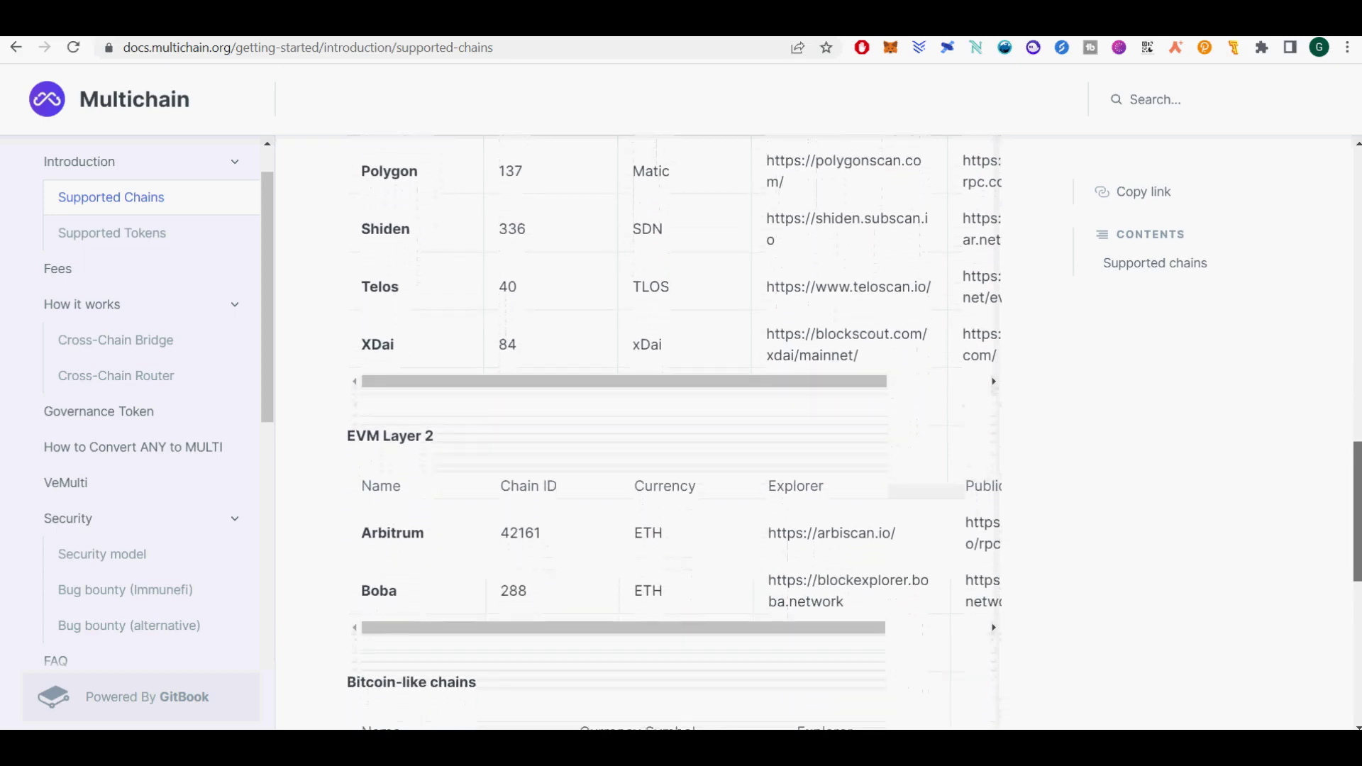
pyautogui.scroll(-2, 789, 366)
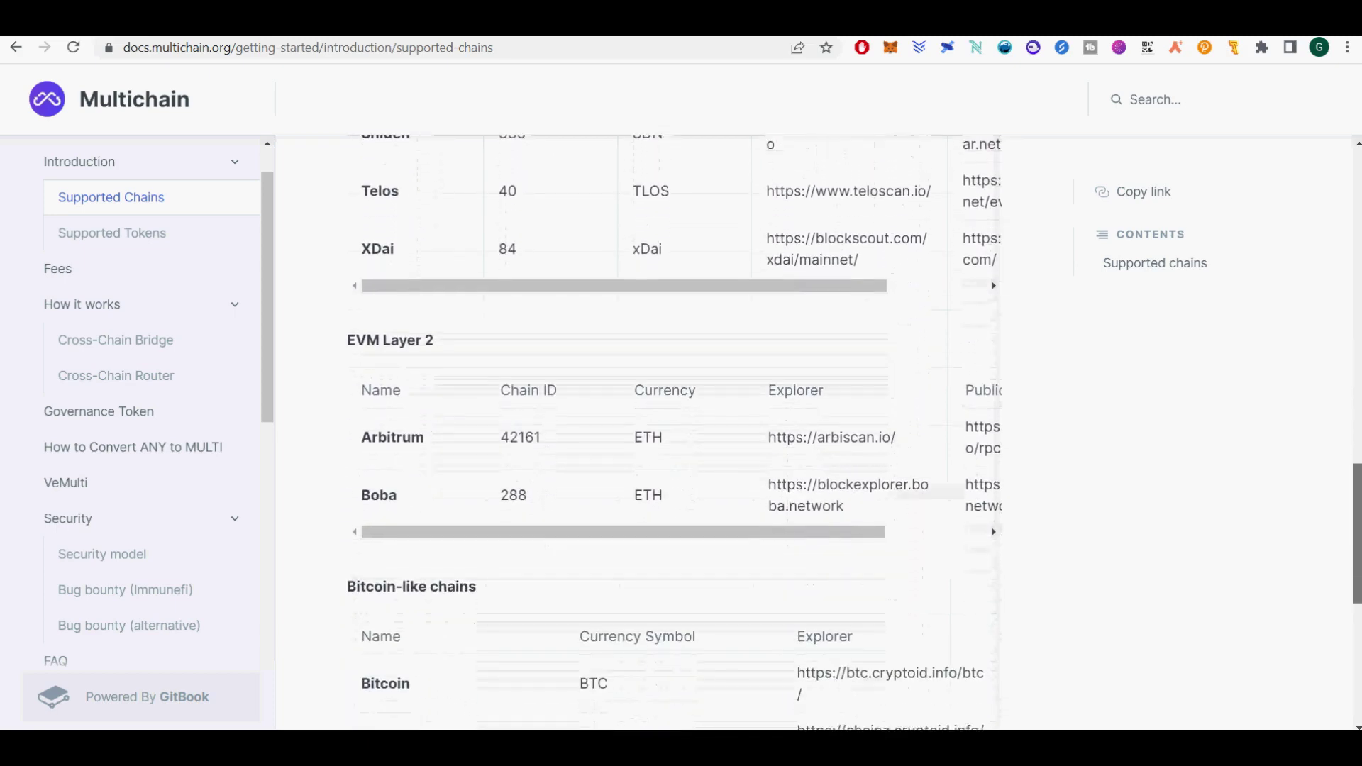
pyautogui.scroll(-5, 790, 366)
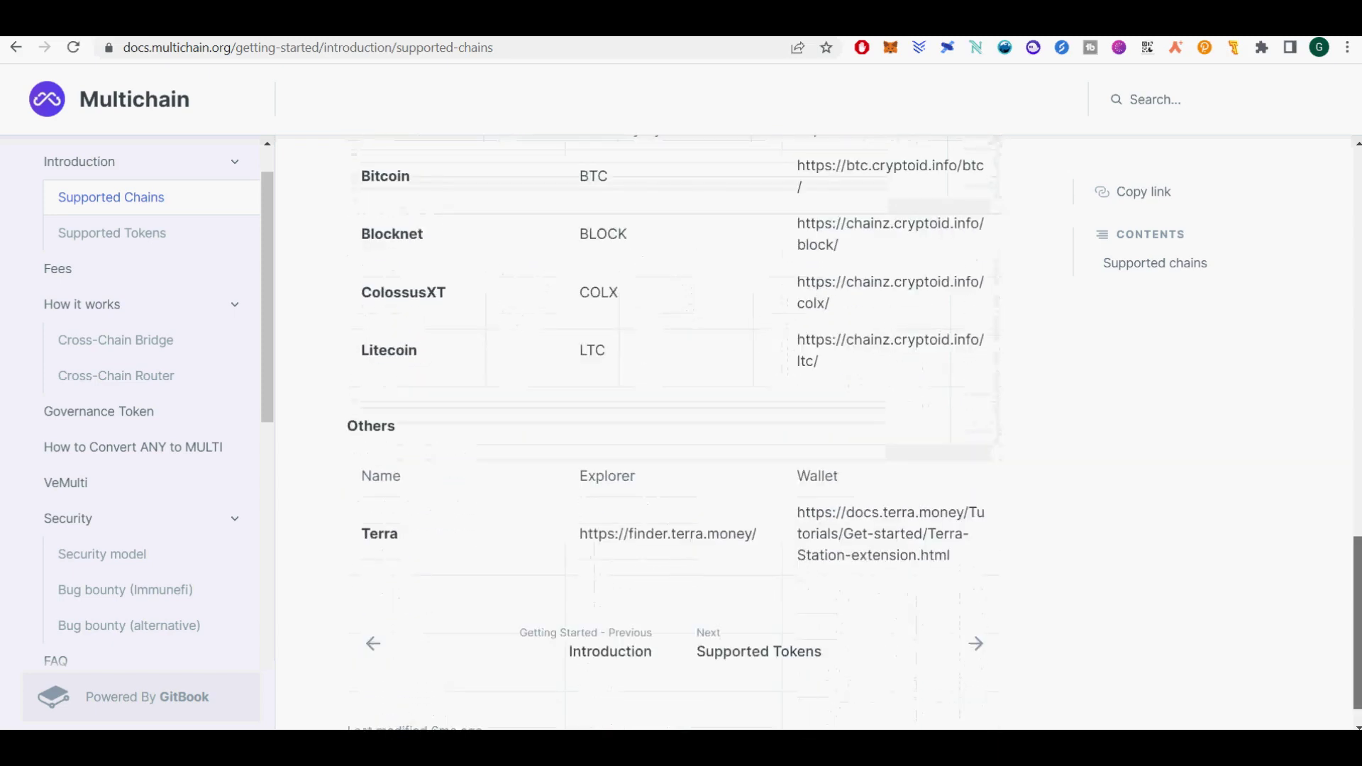
pyautogui.scroll(4, 790, 366)
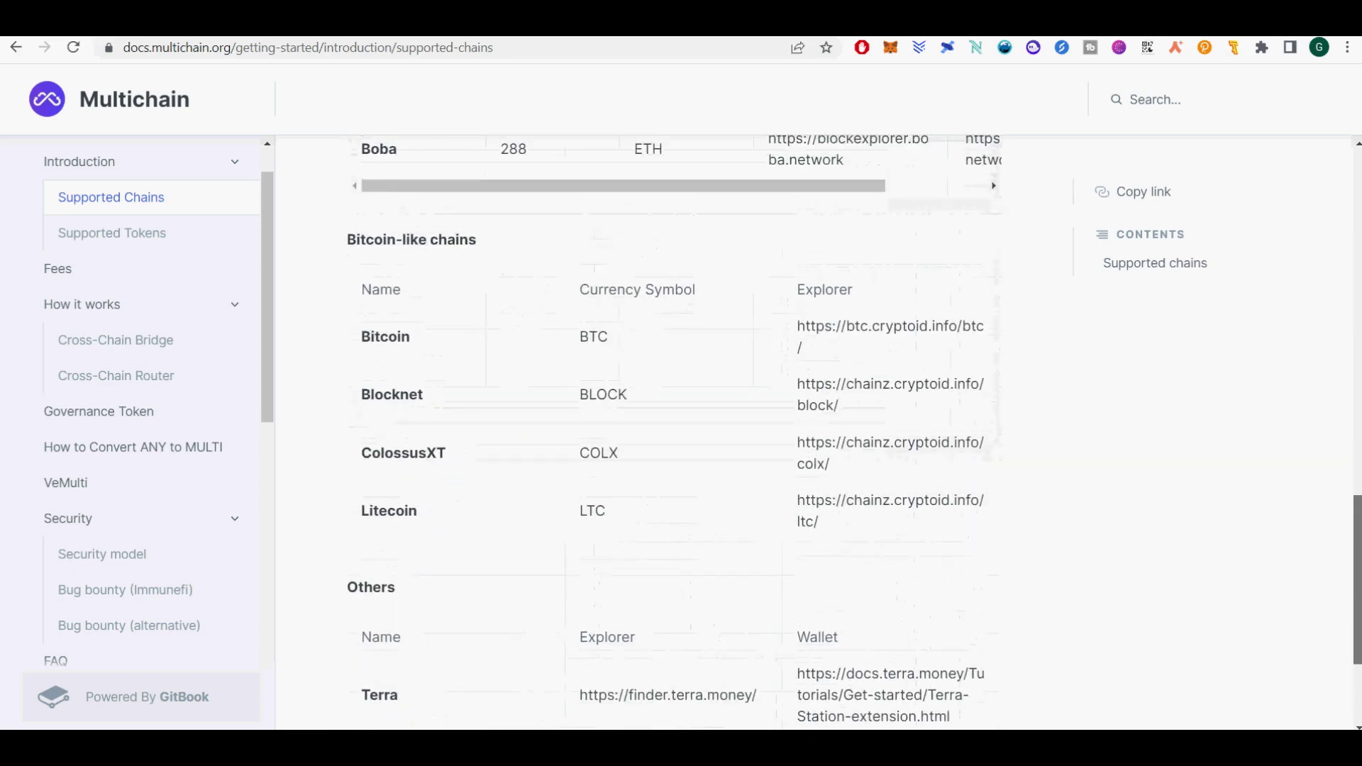
pyautogui.scroll(-3, 790, 366)
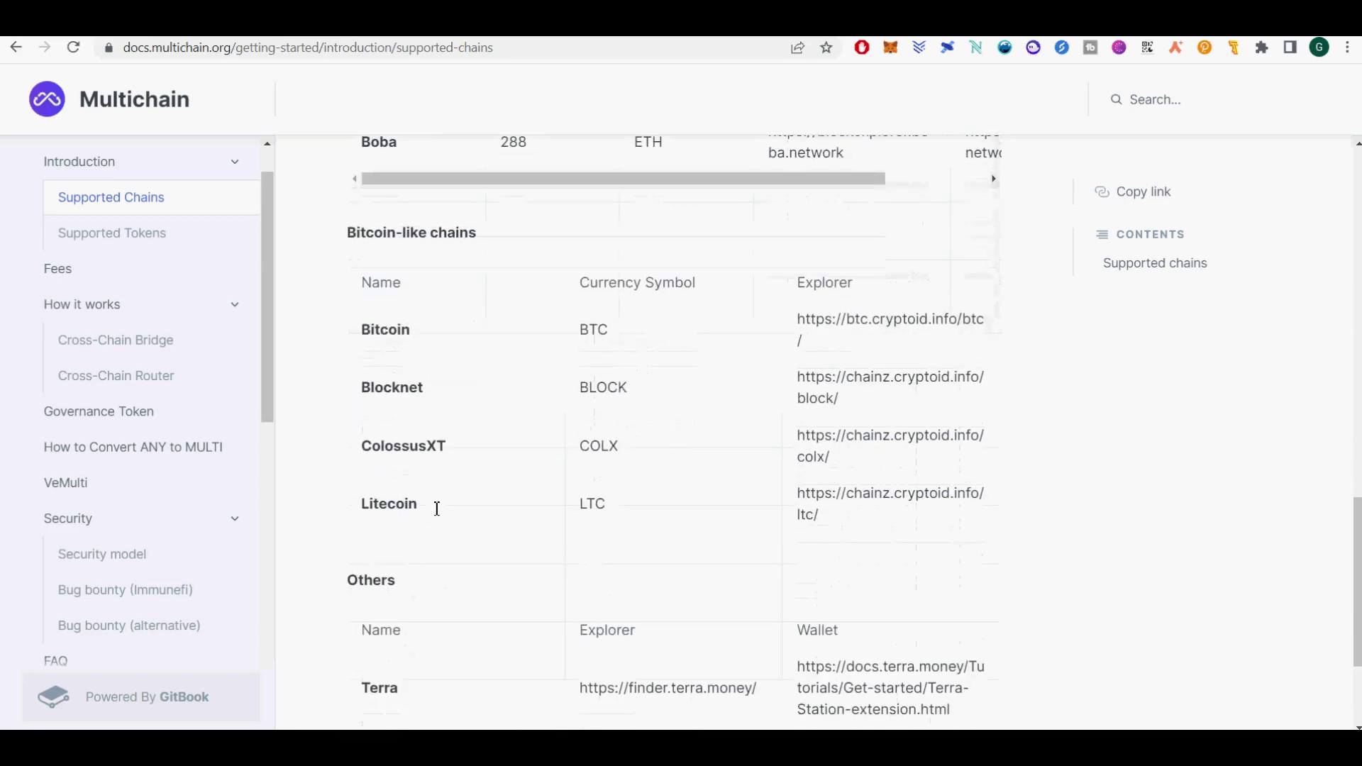
pyautogui.scroll(-3, 1356, 563)
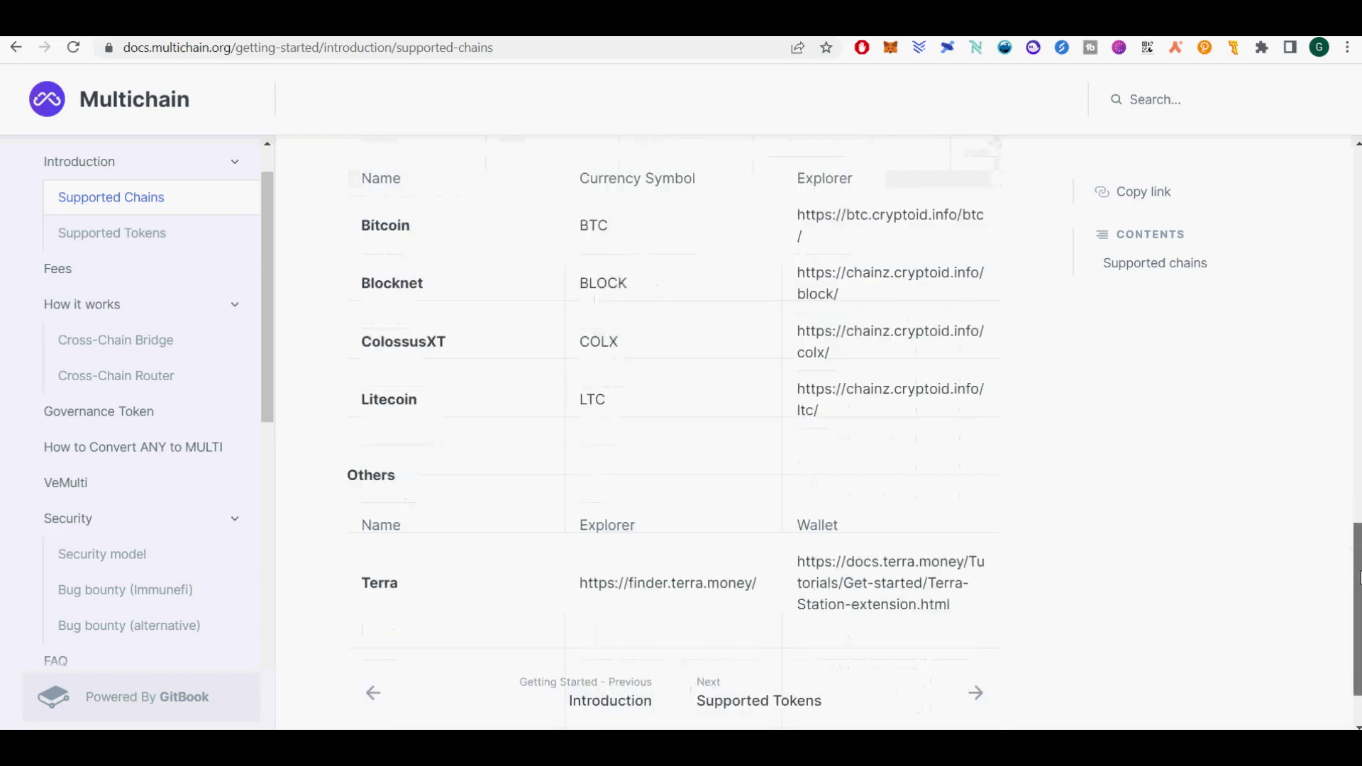
pyautogui.scroll(1, 1358, 580)
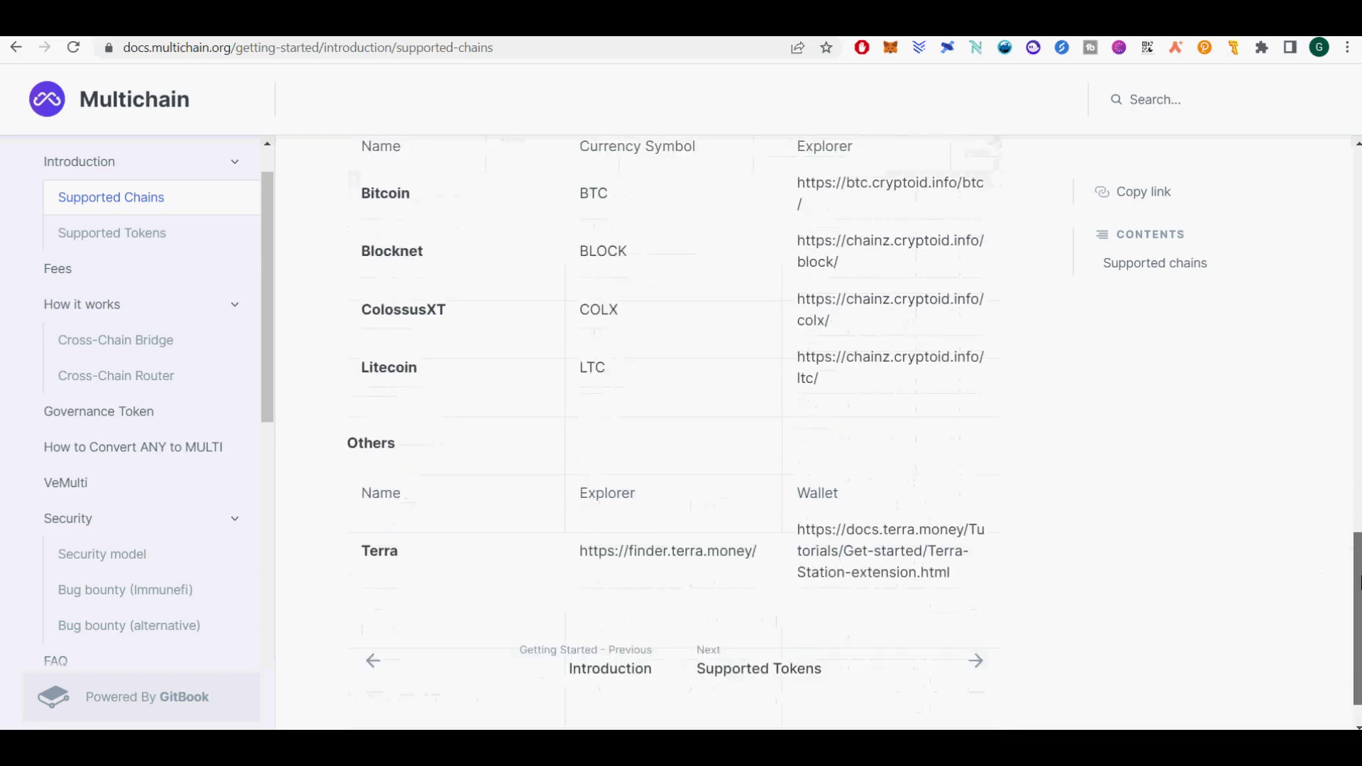
pyautogui.scroll(10, 1359, 580)
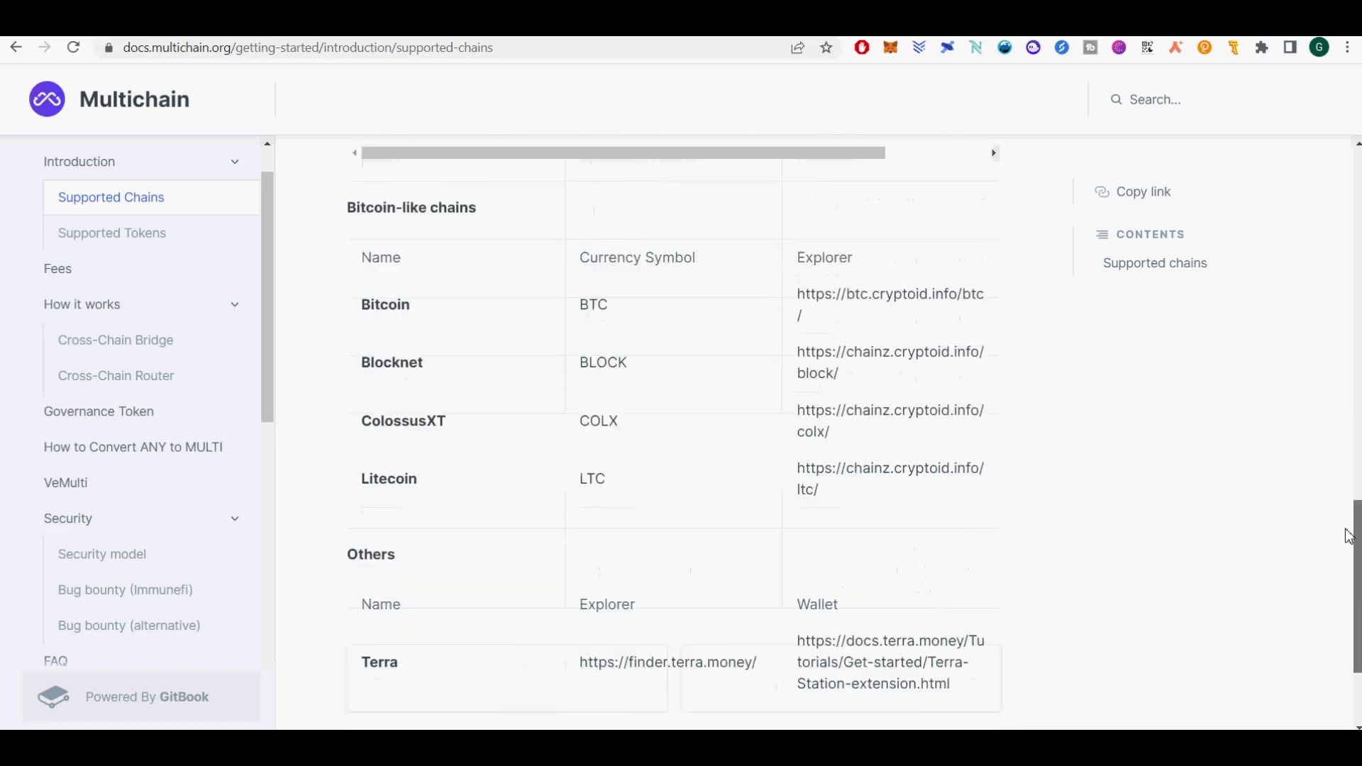
pyautogui.scroll(8, 1313, 116)
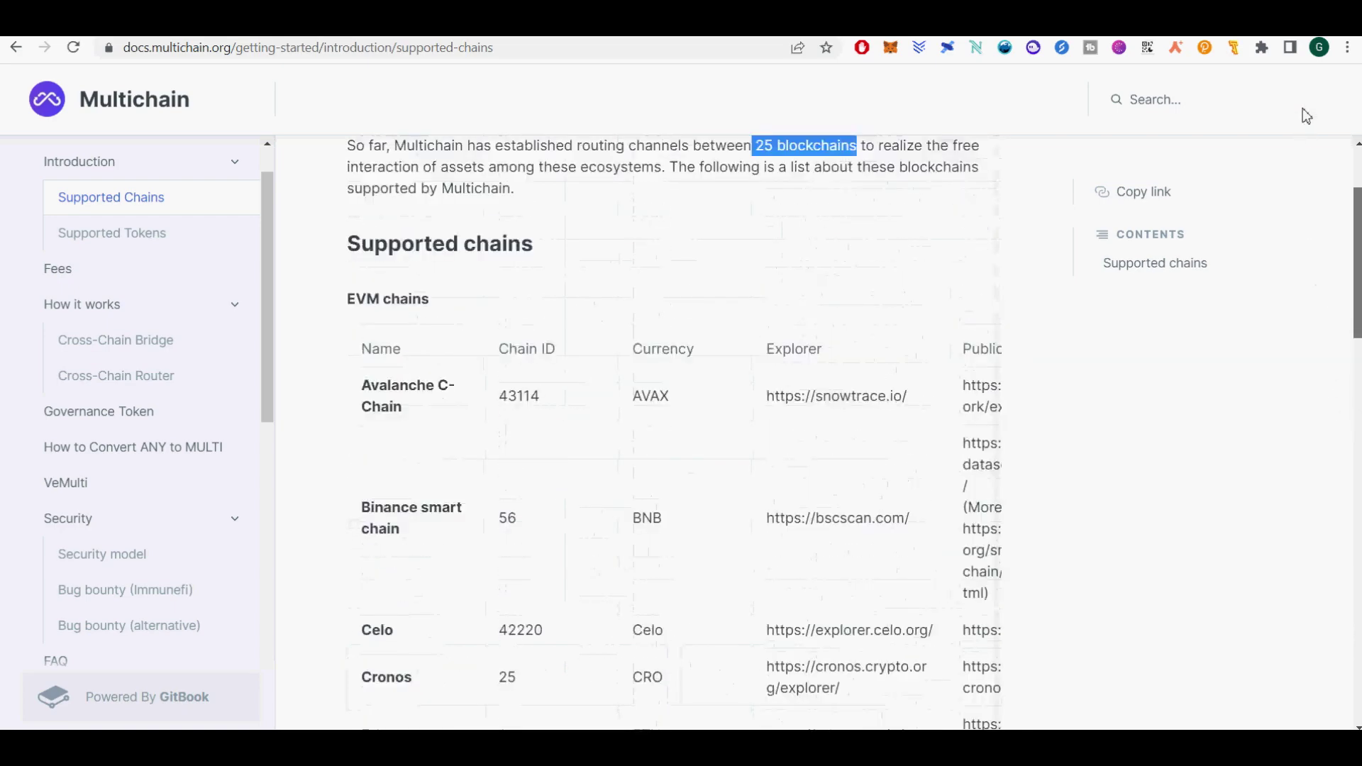
pyautogui.scroll(-5, 1313, 198)
pyautogui.scroll(1, 1313, 184)
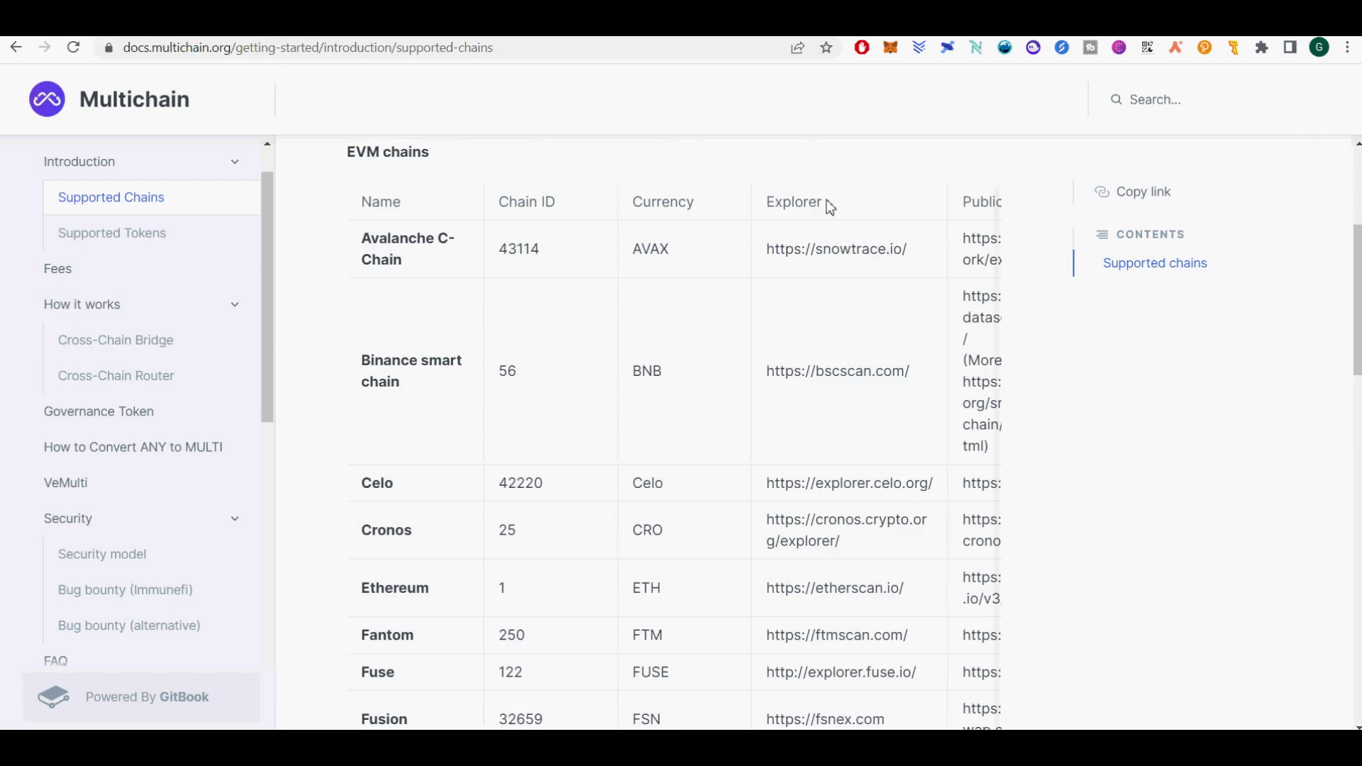
pyautogui.scroll(-5, 977, 583)
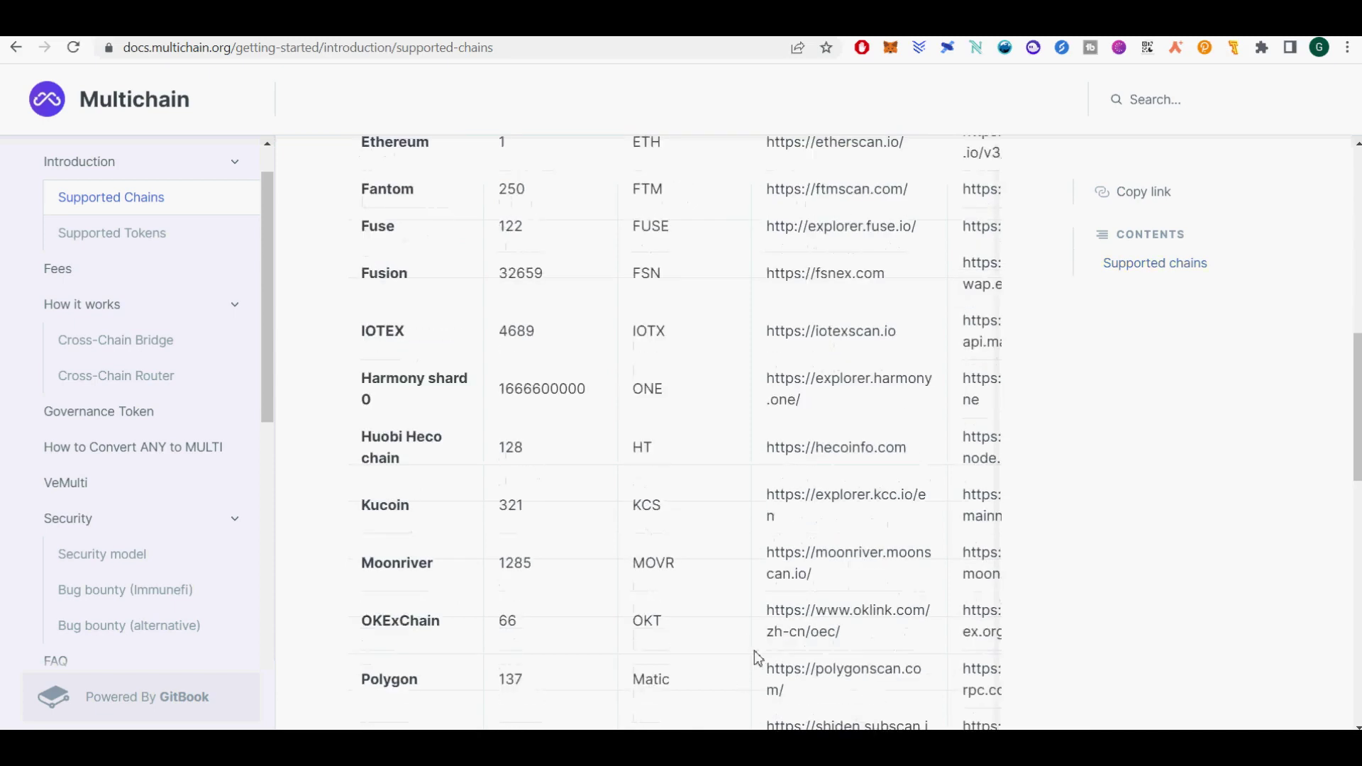
pyautogui.scroll(-5, 758, 658)
pyautogui.moveTo(684, 445); pyautogui.dragTo(1237, 490)
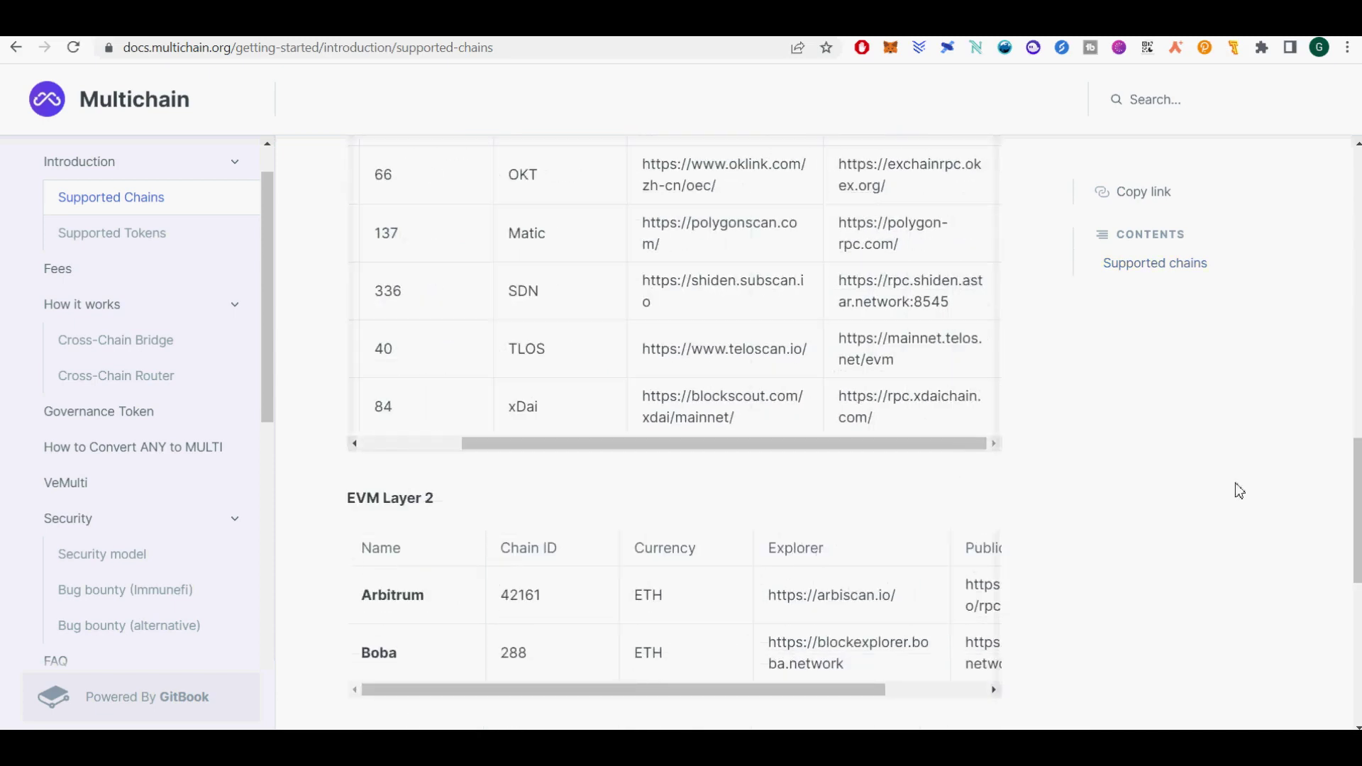
pyautogui.moveTo(1351, 477); pyautogui.dragTo(1341, 289)
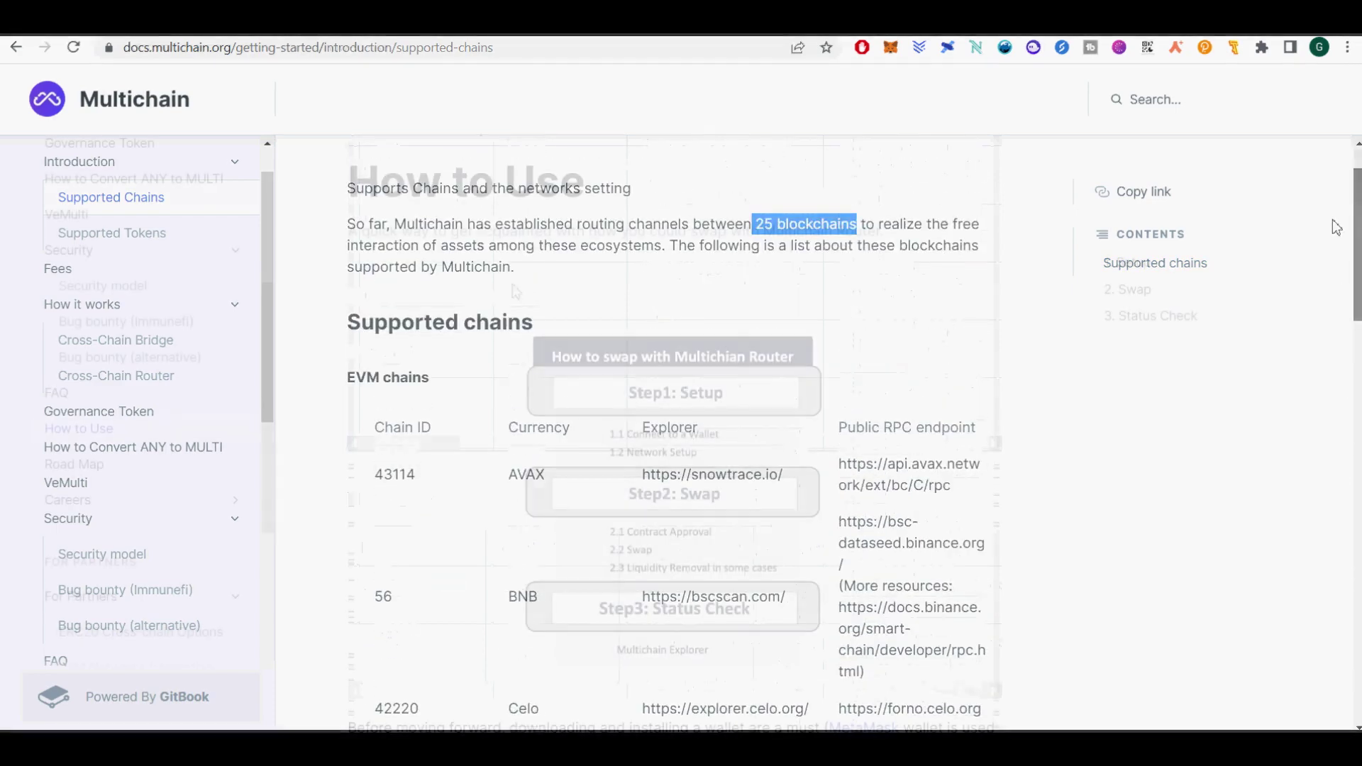
# Highlight the guide heading and read through the '1. Setup' steps.
pyautogui.moveTo(359, 191); pyautogui.dragTo(586, 196)
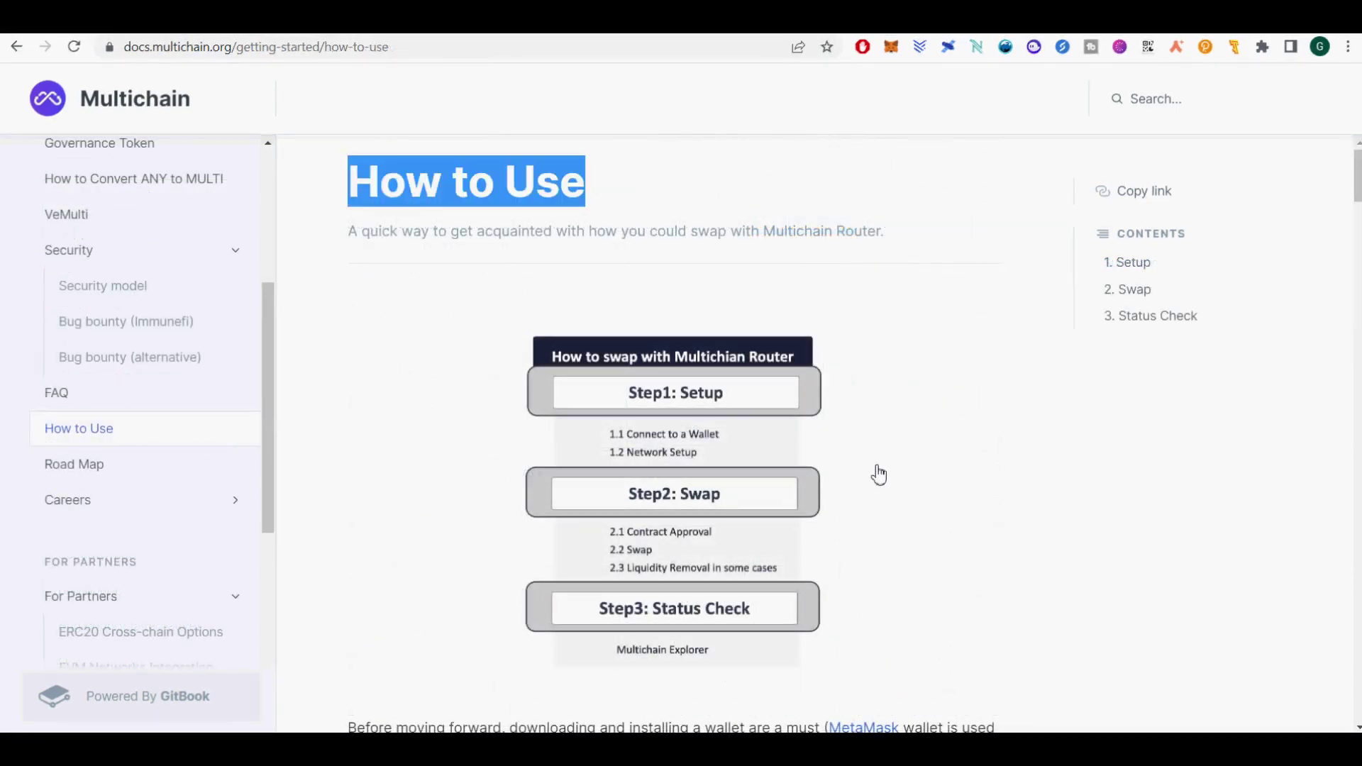
pyautogui.scroll(-12, 880, 480)
pyautogui.scroll(6, 879, 477)
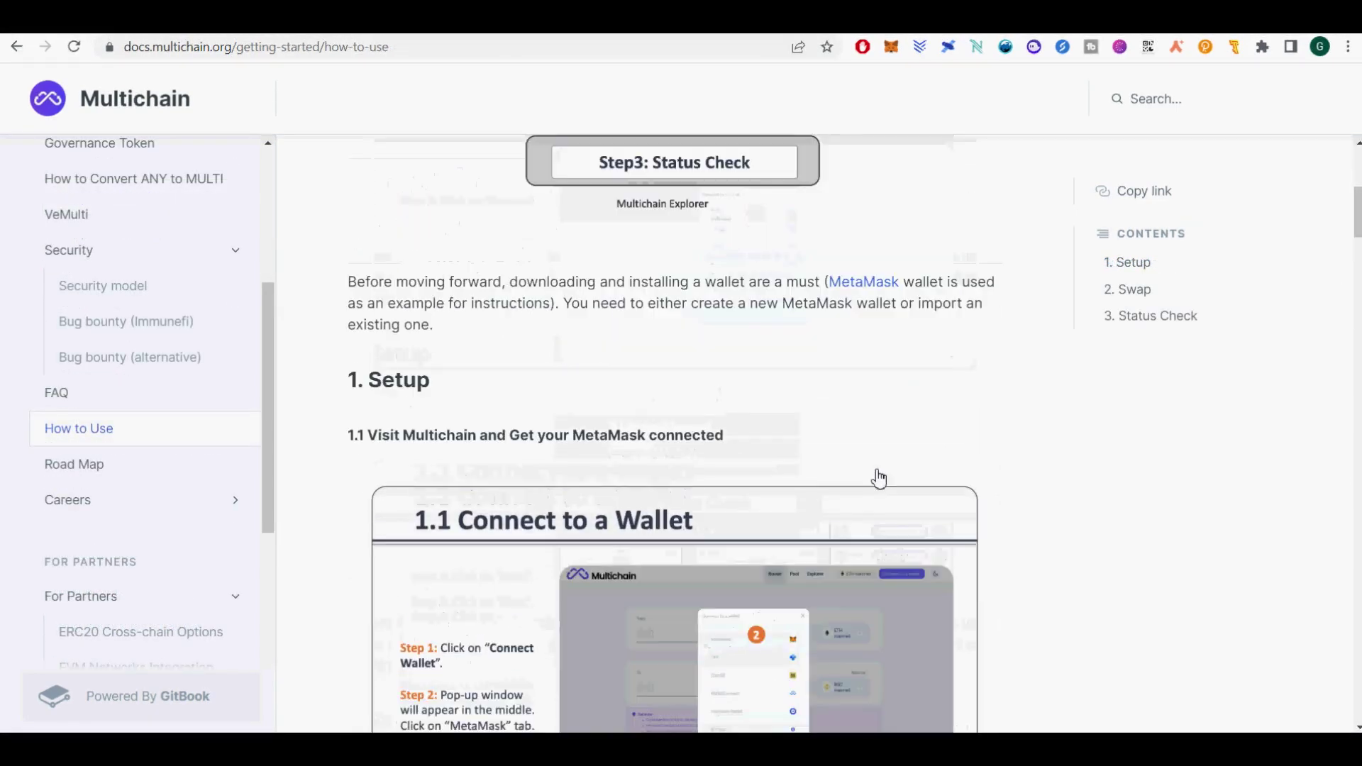
pyautogui.moveTo(1355, 230); pyautogui.dragTo(1359, 291)
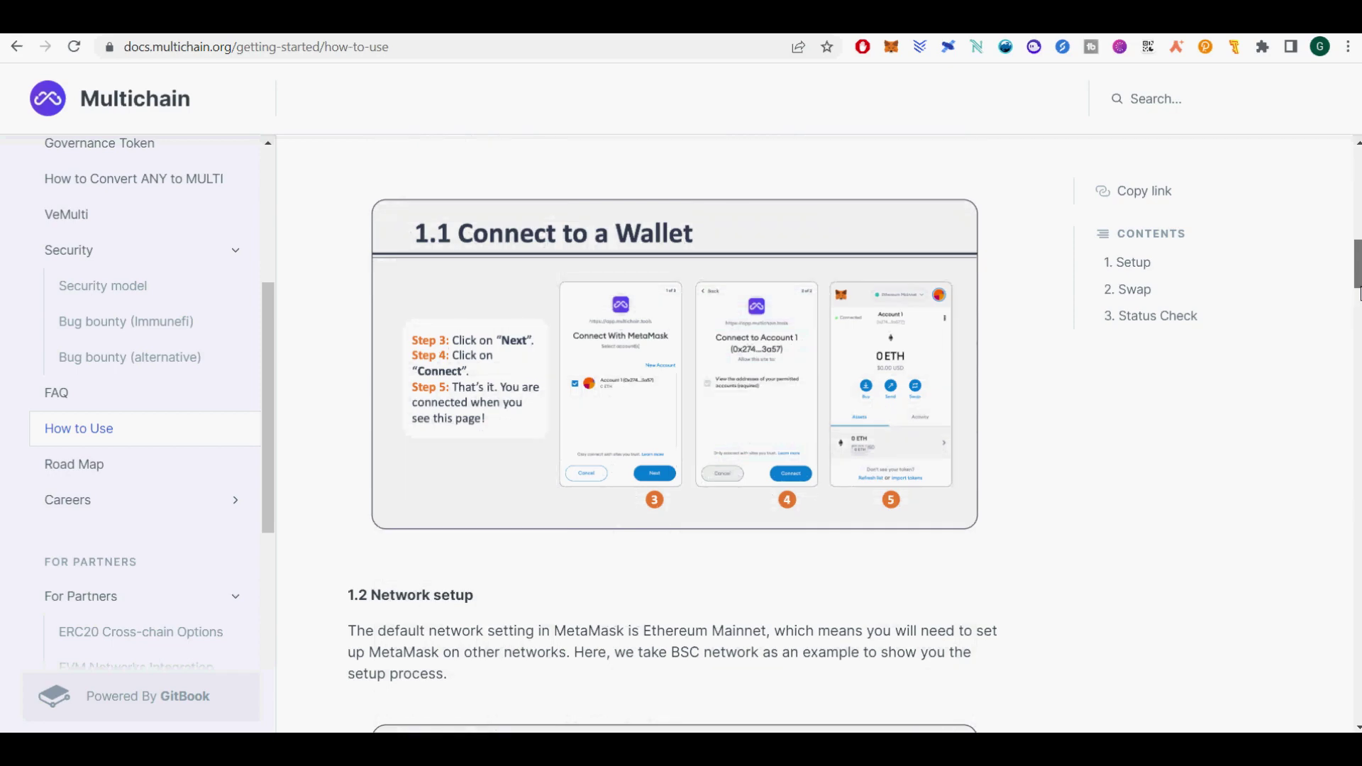
pyautogui.moveTo(1359, 292); pyautogui.dragTo(1360, 303)
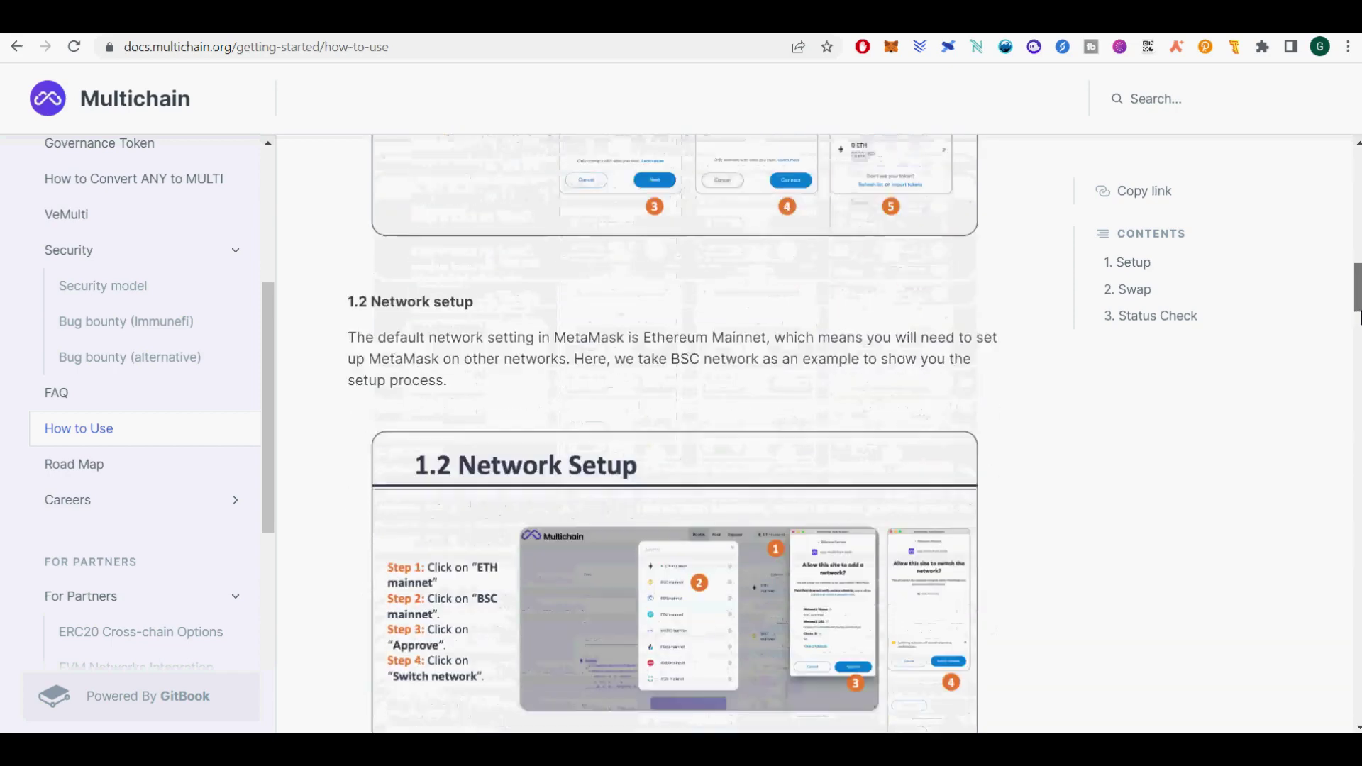
pyautogui.scroll(-2, 678, 433)
pyautogui.scroll(-1, 677, 432)
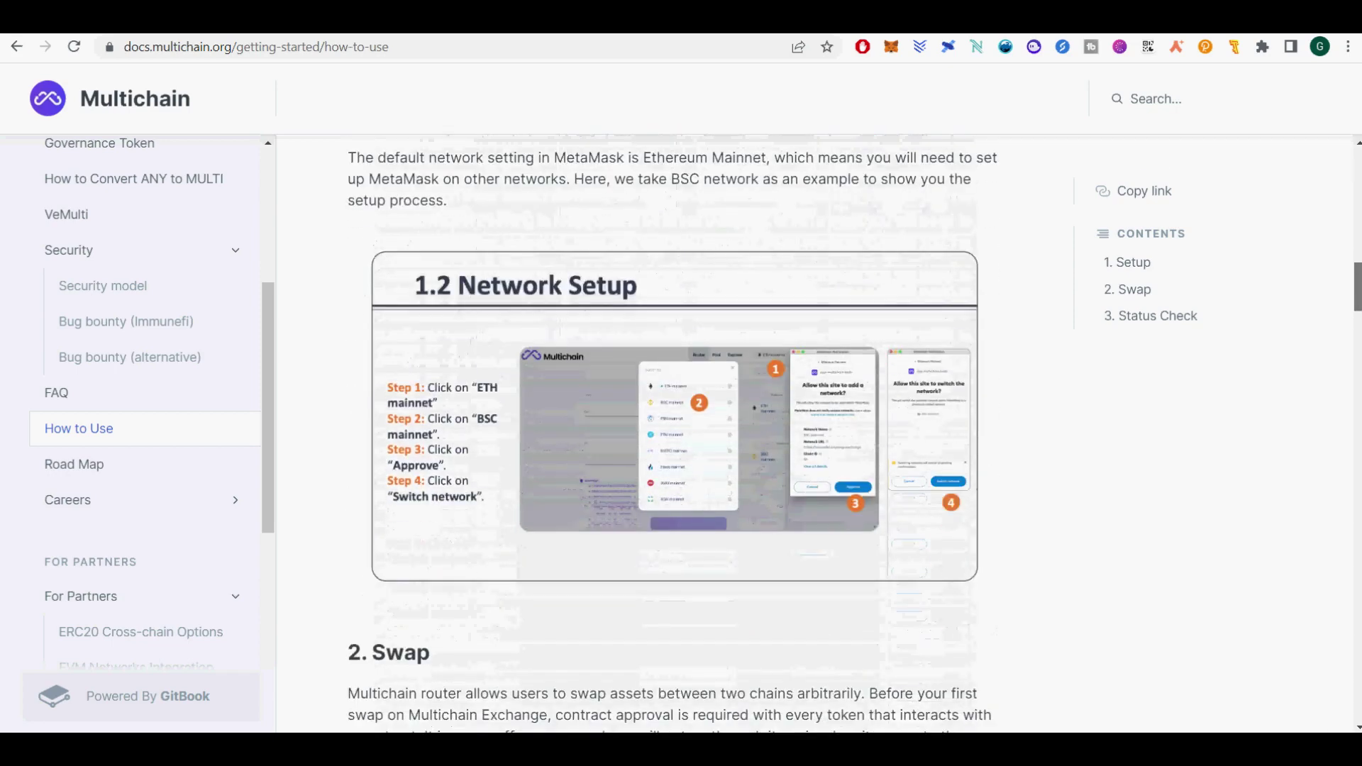
pyautogui.scroll(-6, 673, 432)
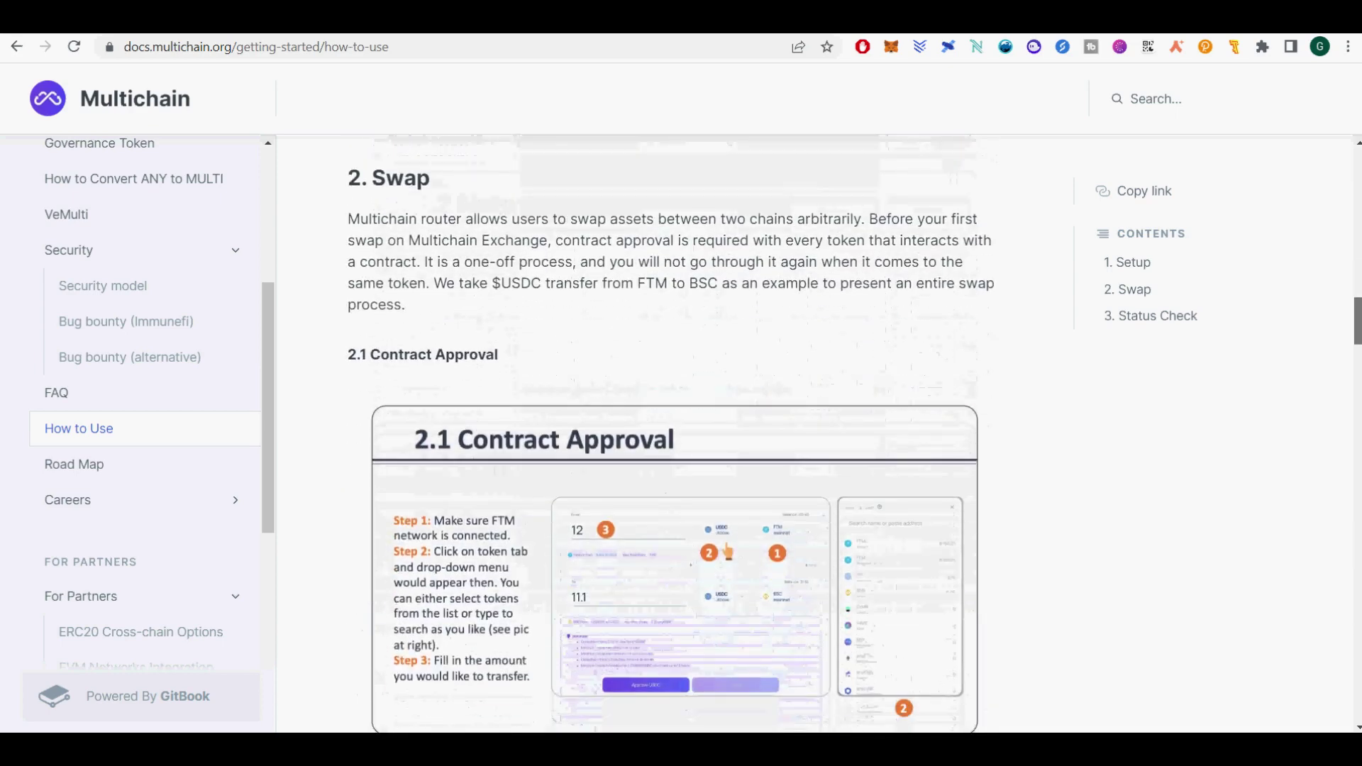
pyautogui.scroll(-1, 670, 440)
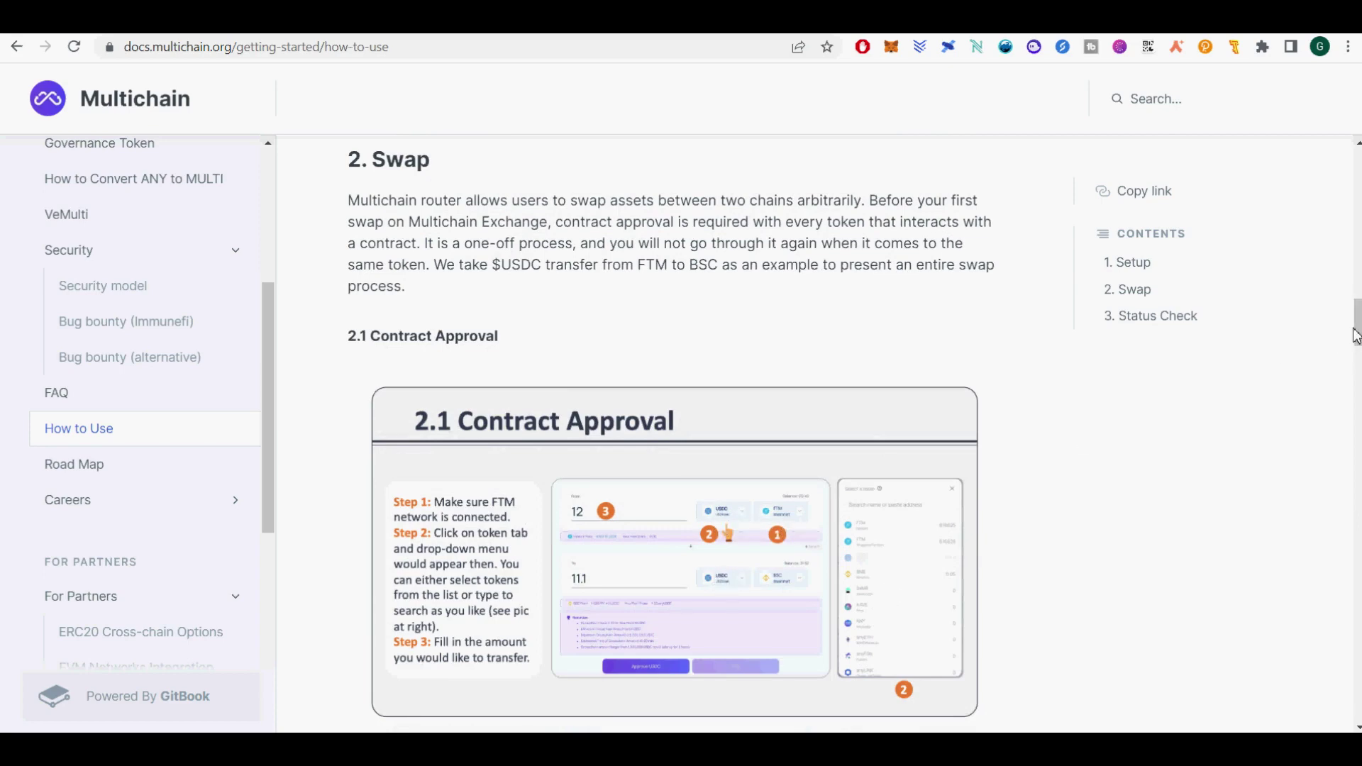
# Continue through '2. Swap' down to the '2.3 Liquidity Removal' section.
pyautogui.moveTo(1356, 336); pyautogui.dragTo(1356, 381)
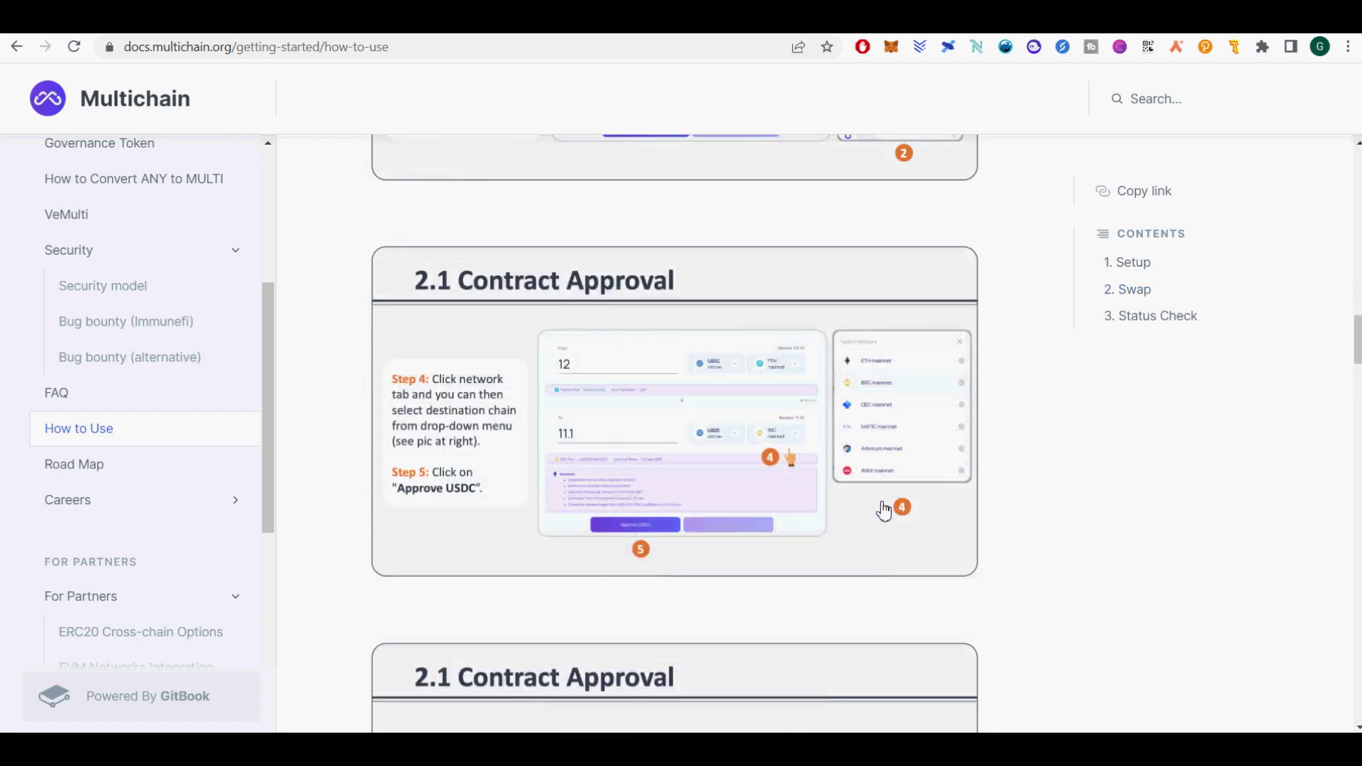
pyautogui.moveTo(1355, 355); pyautogui.dragTo(1356, 382)
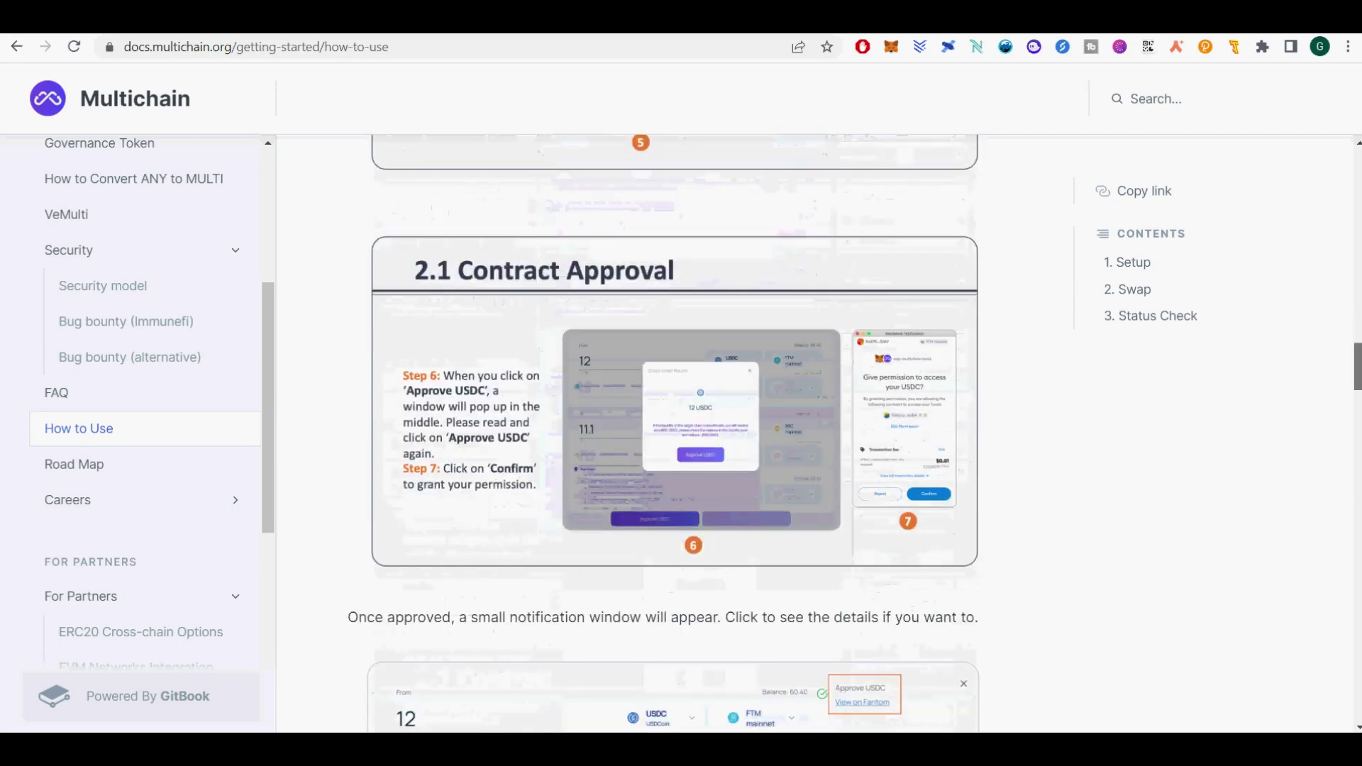
pyautogui.scroll(-4, 1356, 382)
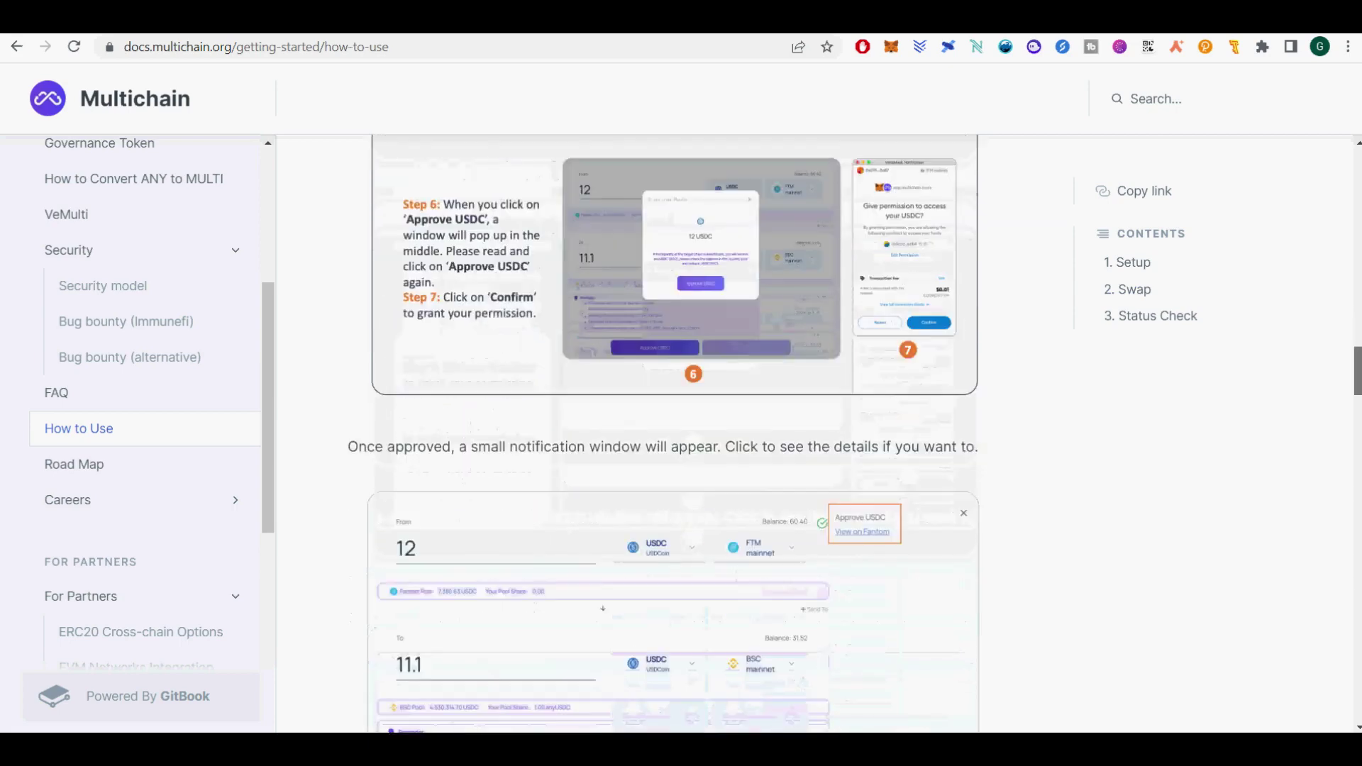
pyautogui.scroll(-2, 804, 329)
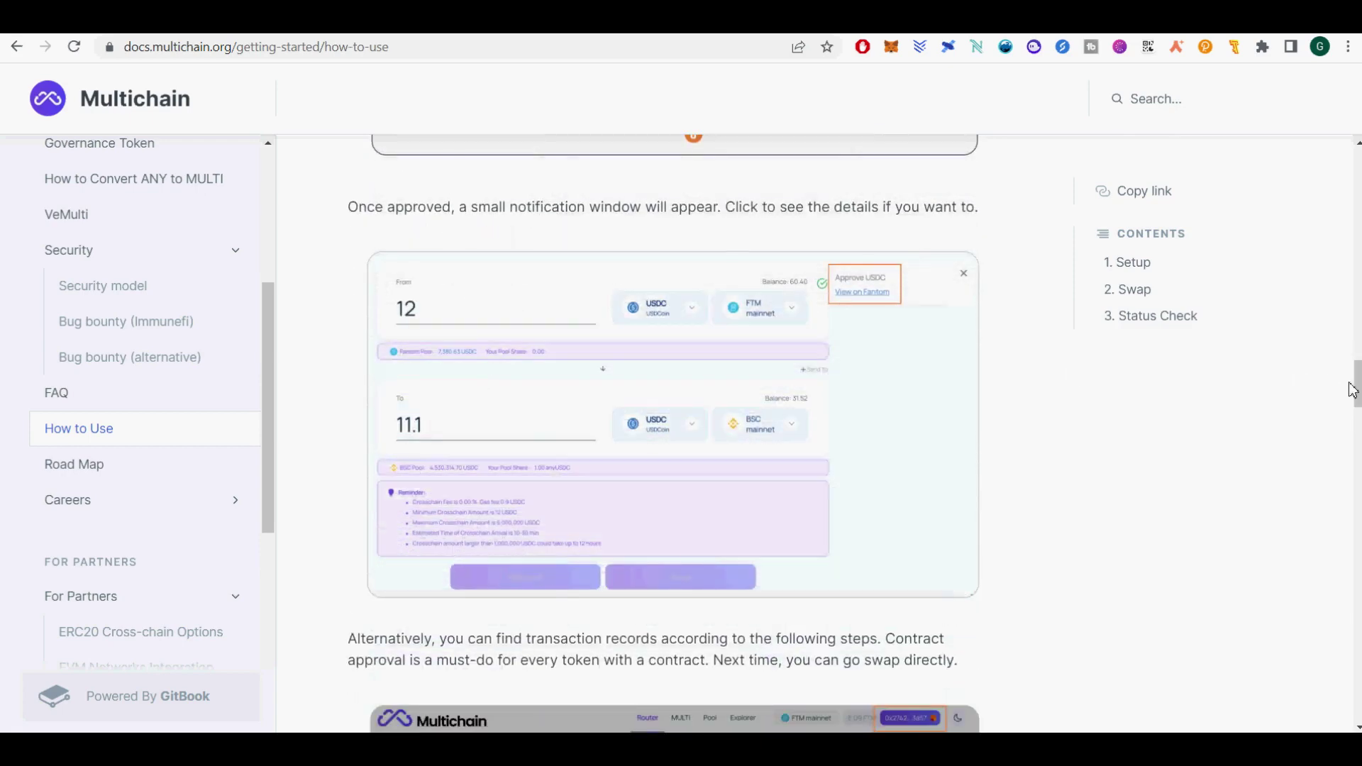
pyautogui.moveTo(1356, 386); pyautogui.dragTo(1357, 422)
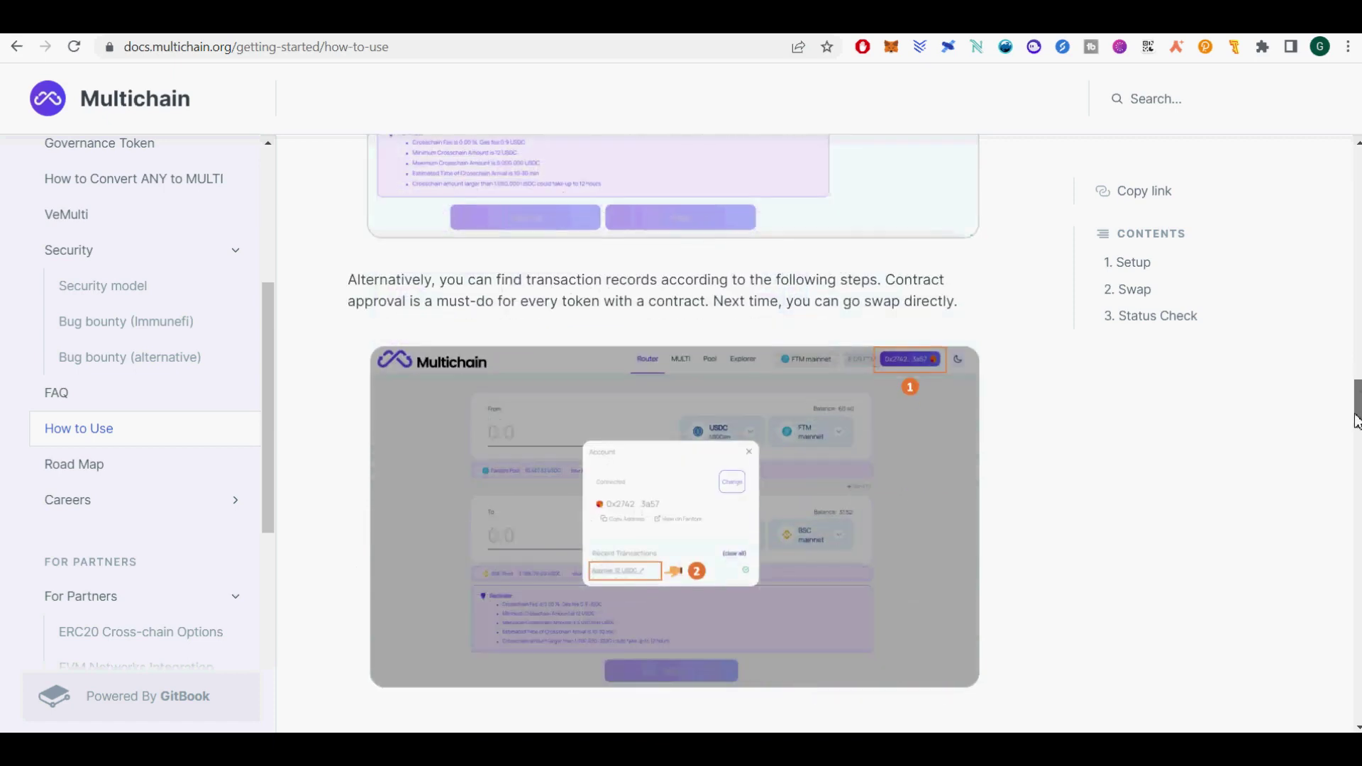
pyautogui.moveTo(1356, 420); pyautogui.dragTo(1341, 505)
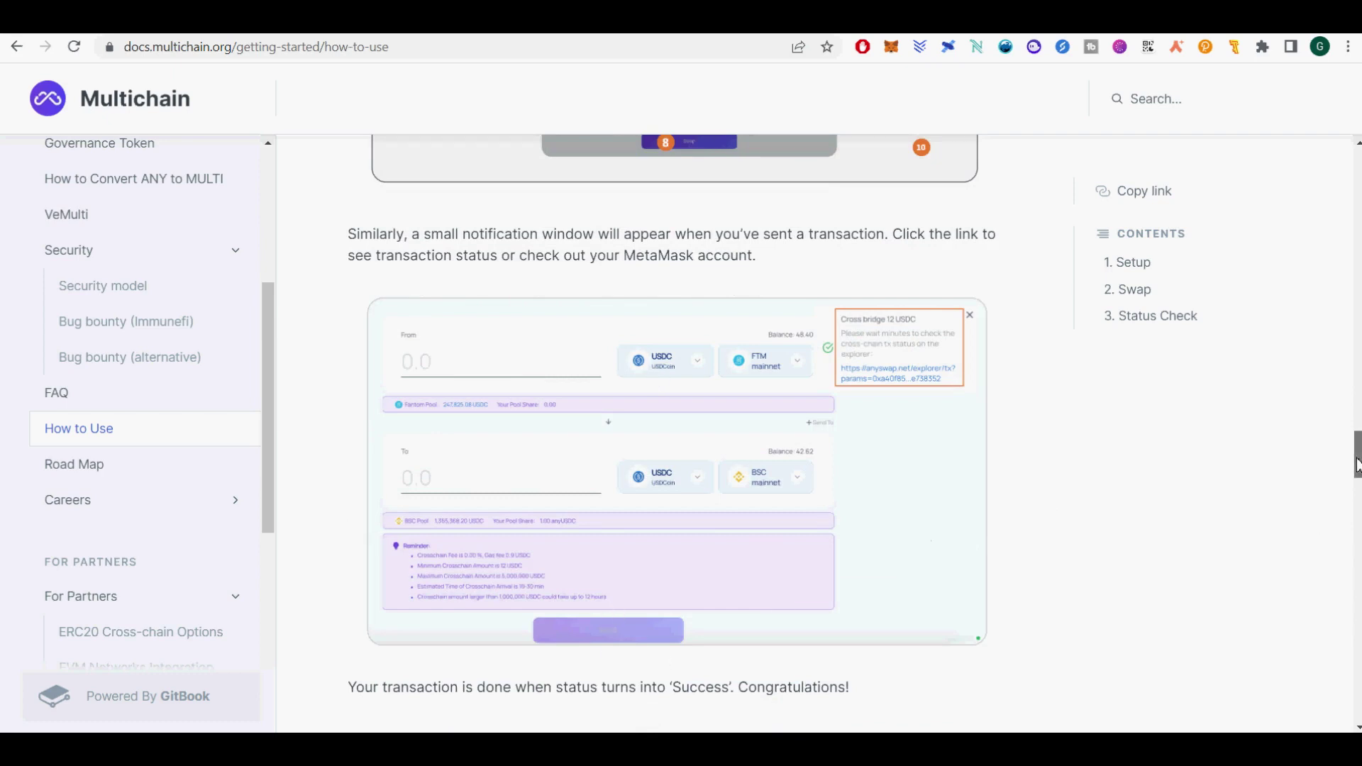
pyautogui.moveTo(1356, 466); pyautogui.dragTo(1358, 505)
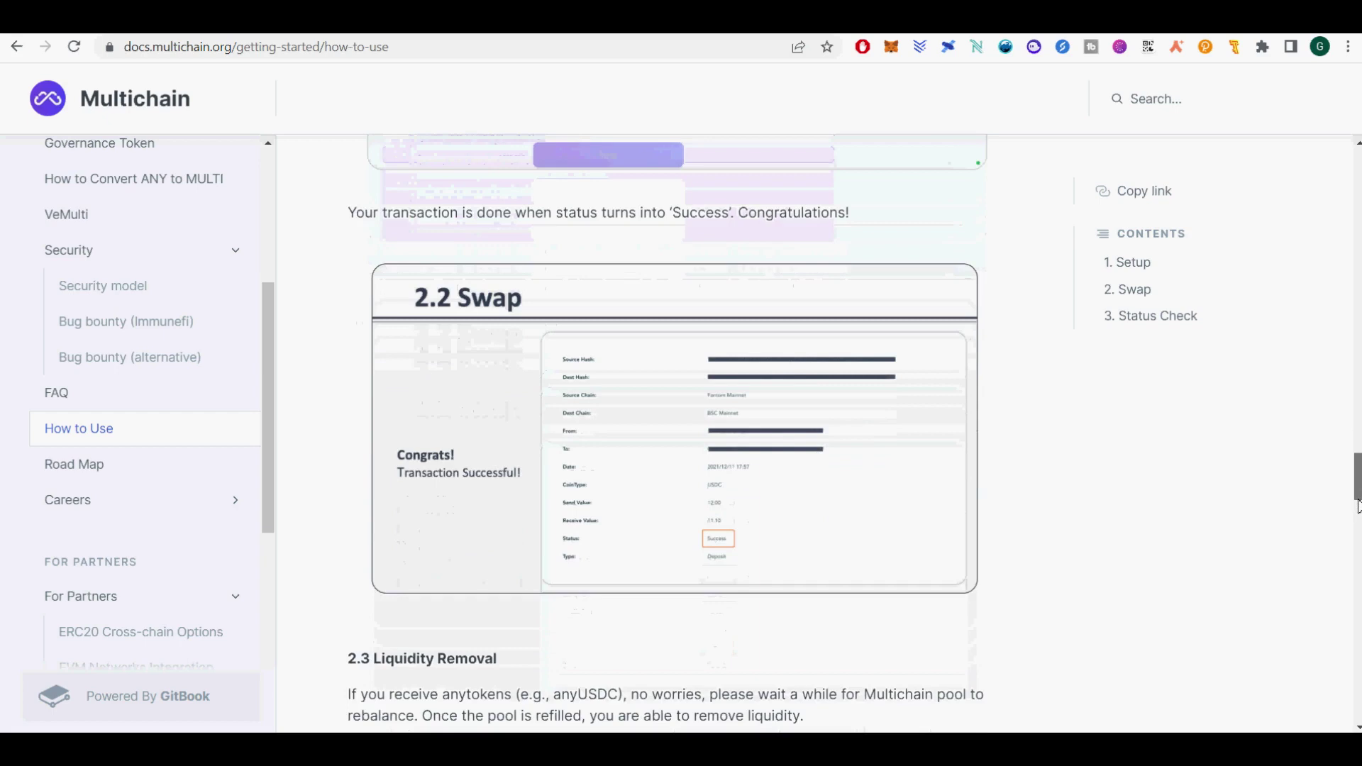
pyautogui.moveTo(1358, 505)
pyautogui.mouseDown()
pyautogui.moveTo(1358, 522)
pyautogui.moveTo(1352, 500)
pyautogui.mouseUp()
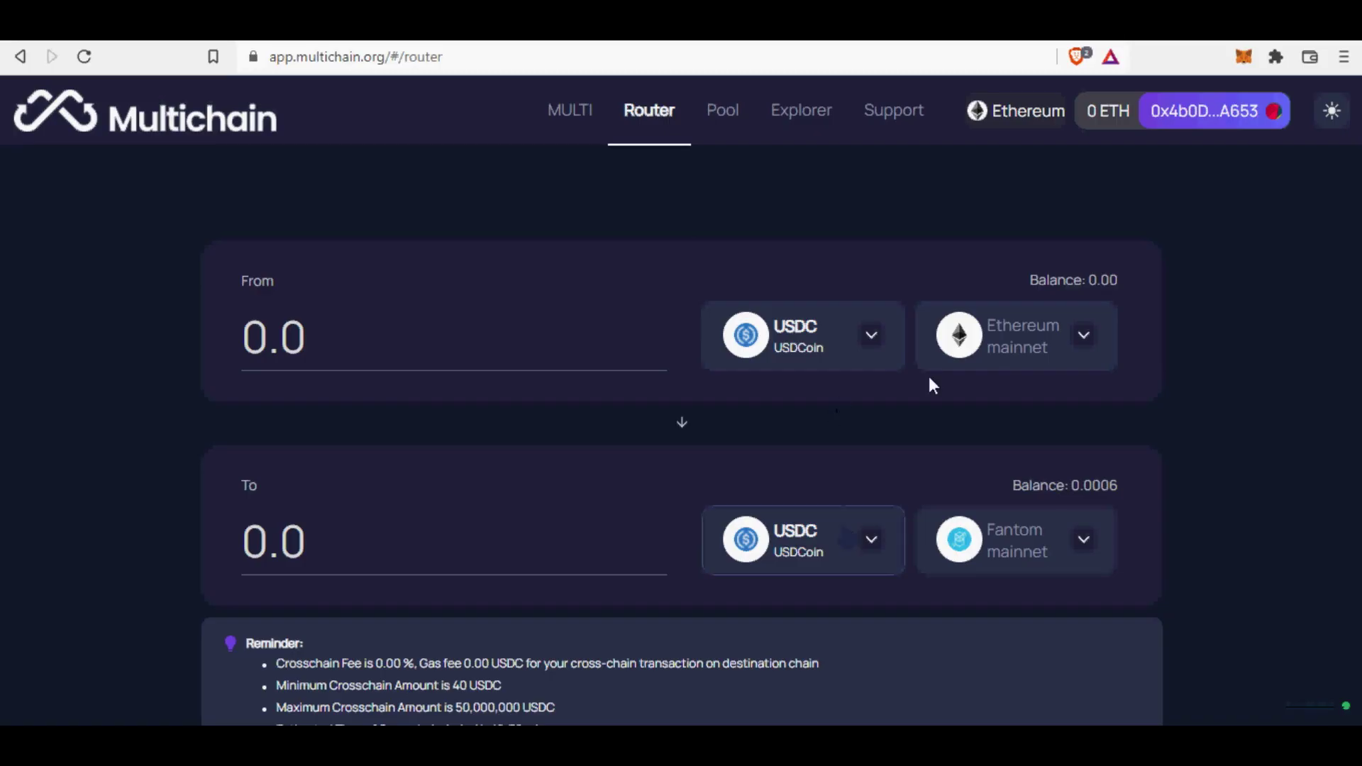
# Set Ethereum mainnet as the source network and dismiss the network switch warning.
pyautogui.click(976, 328)
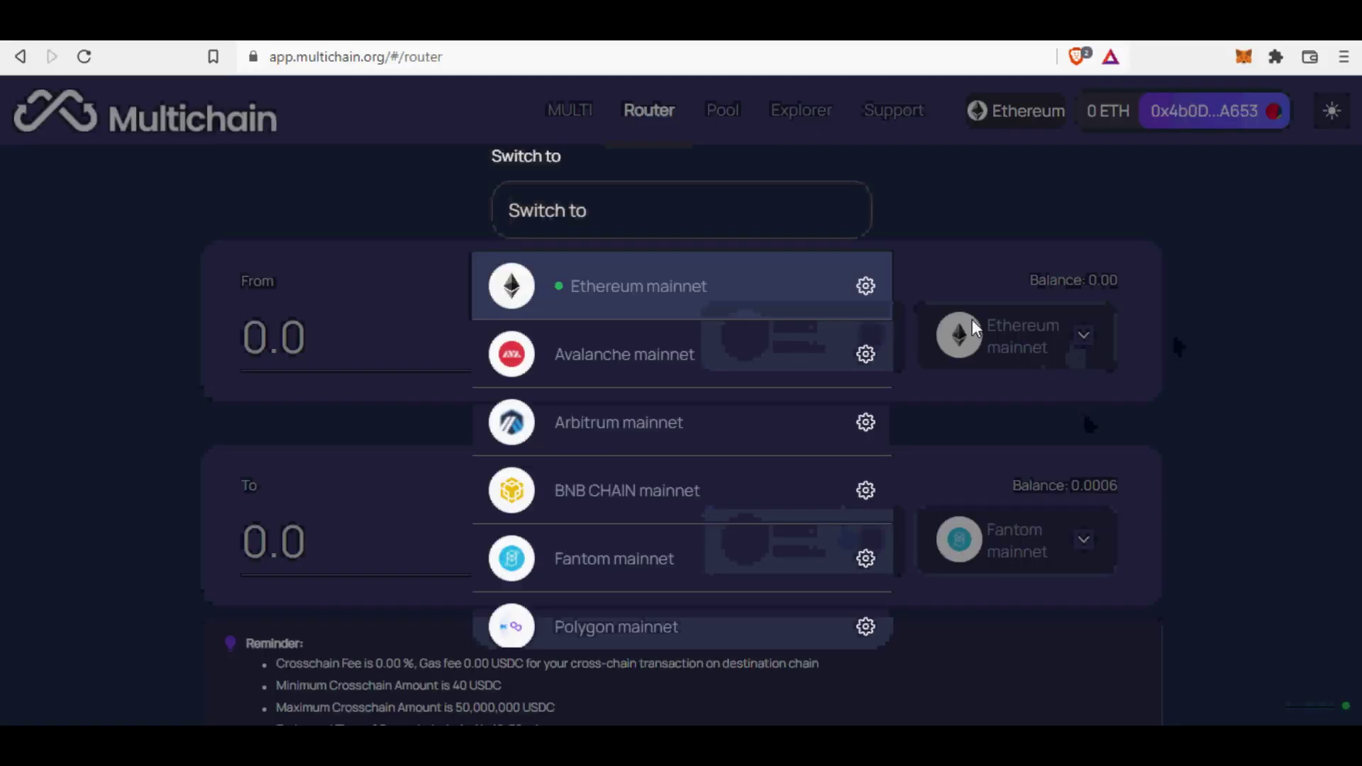
pyautogui.click(787, 289)
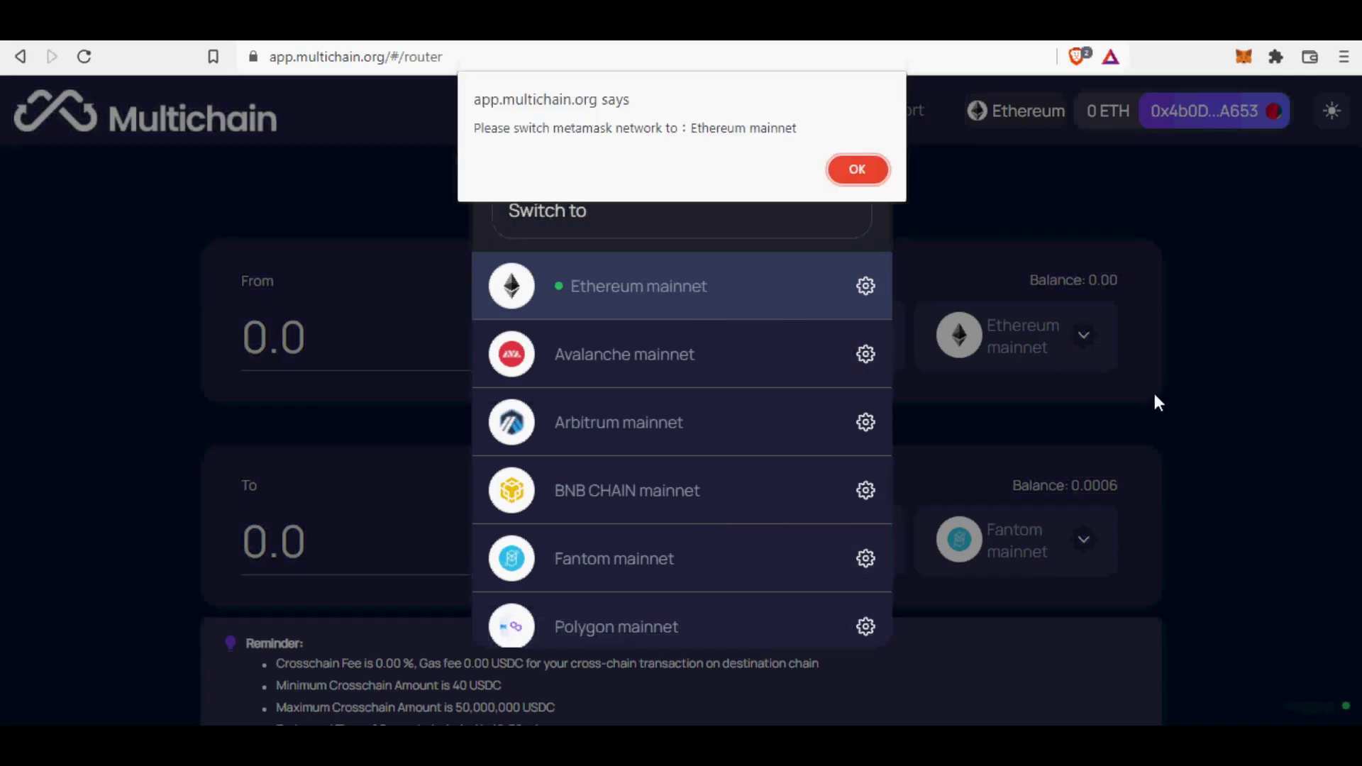
pyautogui.click(860, 171)
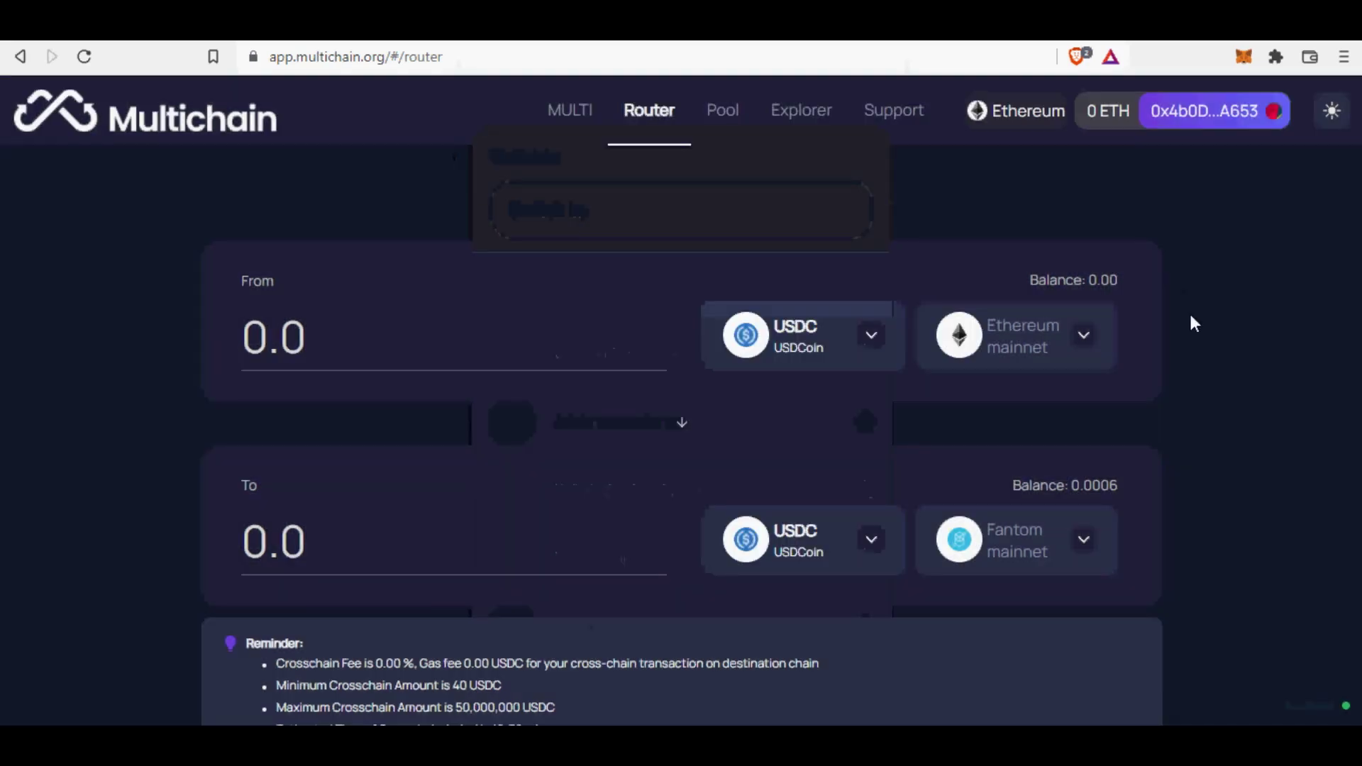
pyautogui.click(1081, 550)
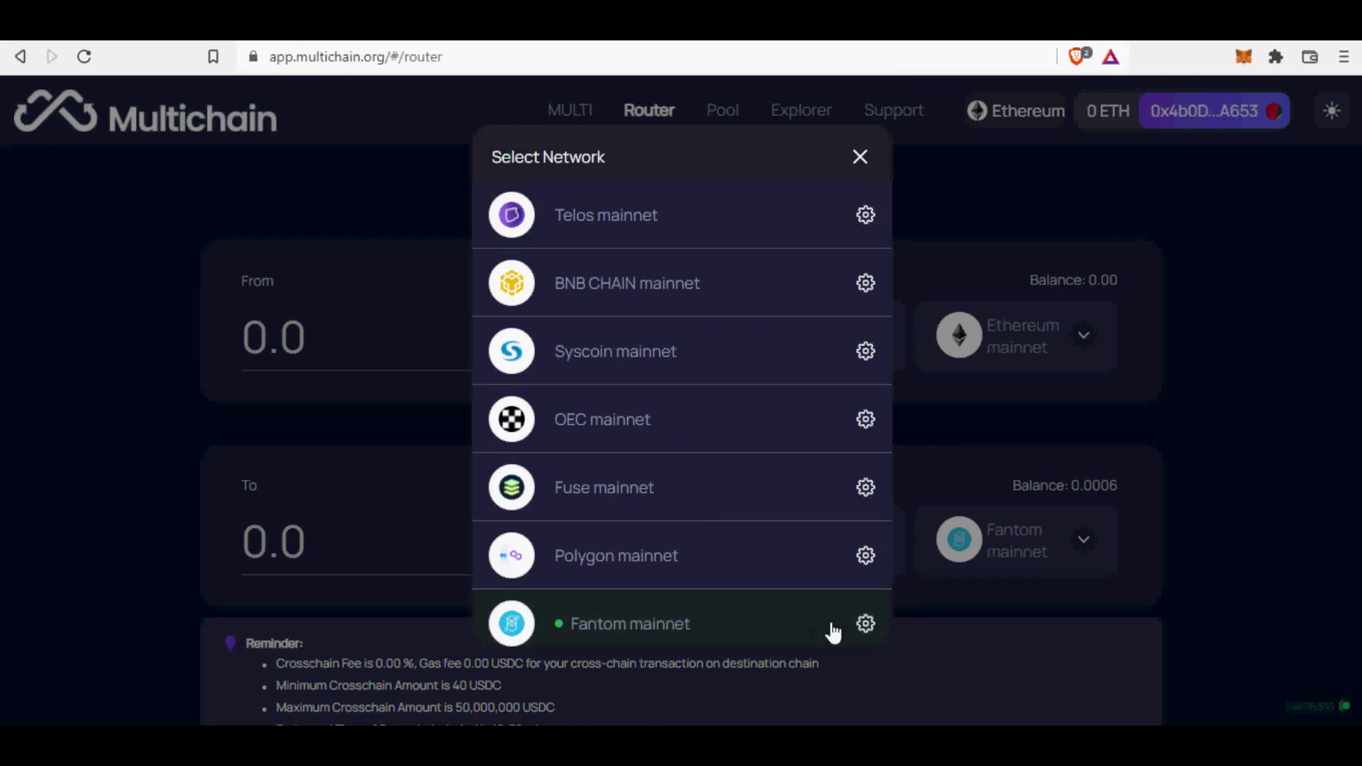
pyautogui.click(1171, 511)
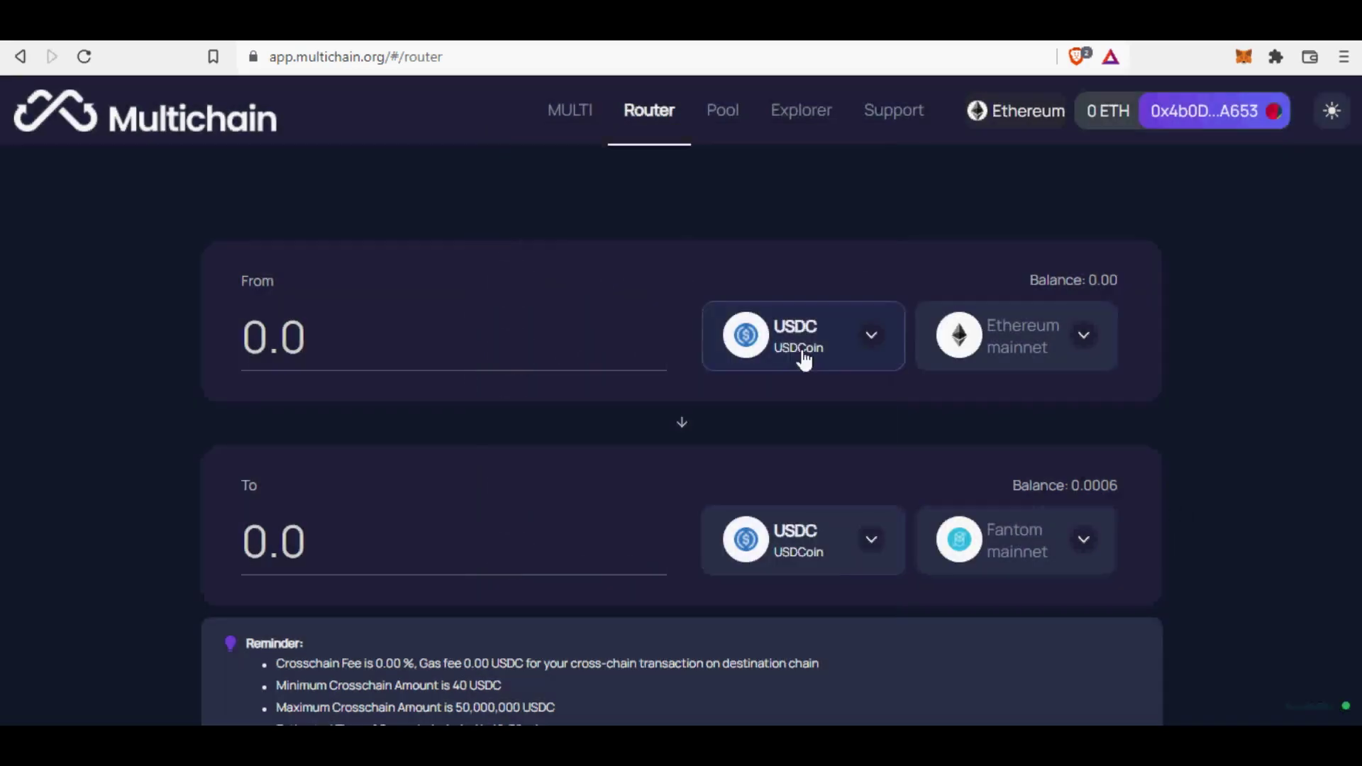
# Choose ETH as the token to bridge, leaving Telos mainnet as the destination.
pyautogui.click(809, 363)
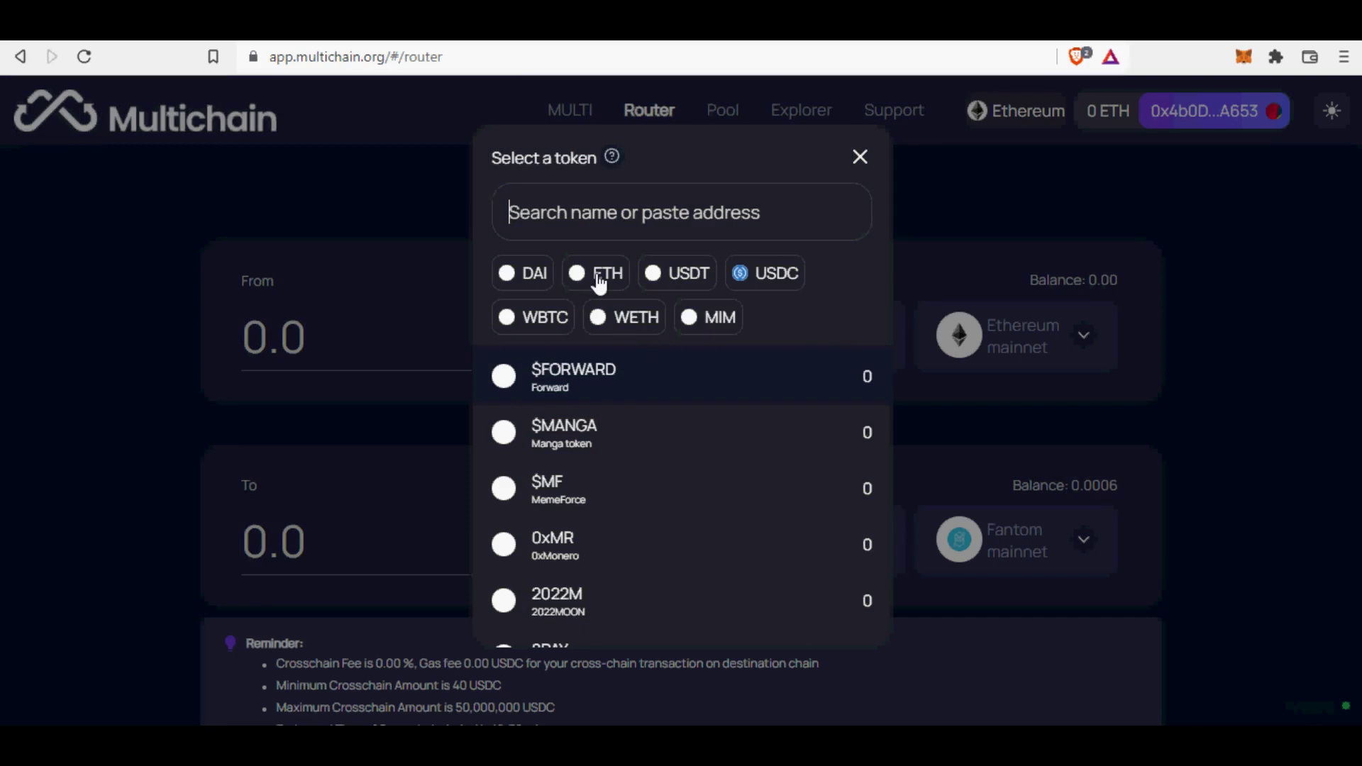
pyautogui.click(580, 275)
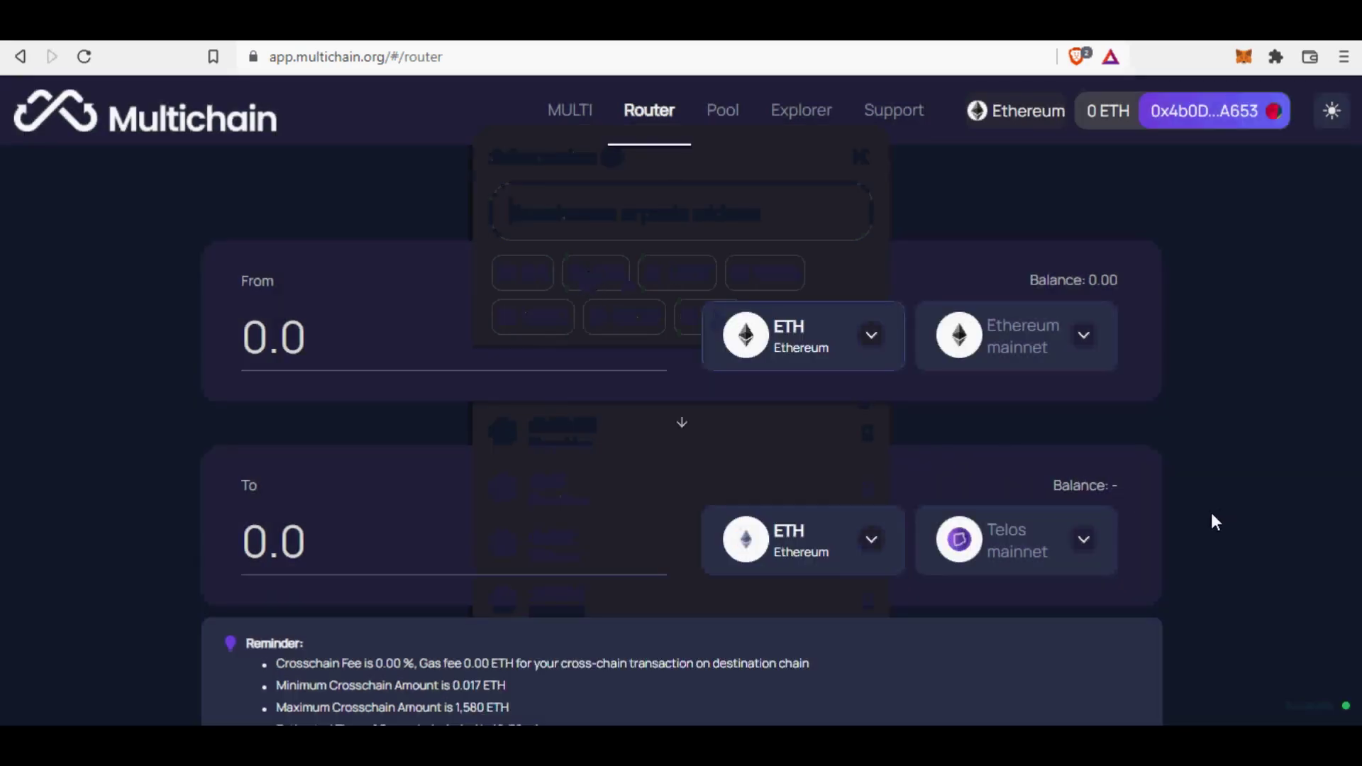
pyautogui.click(1081, 552)
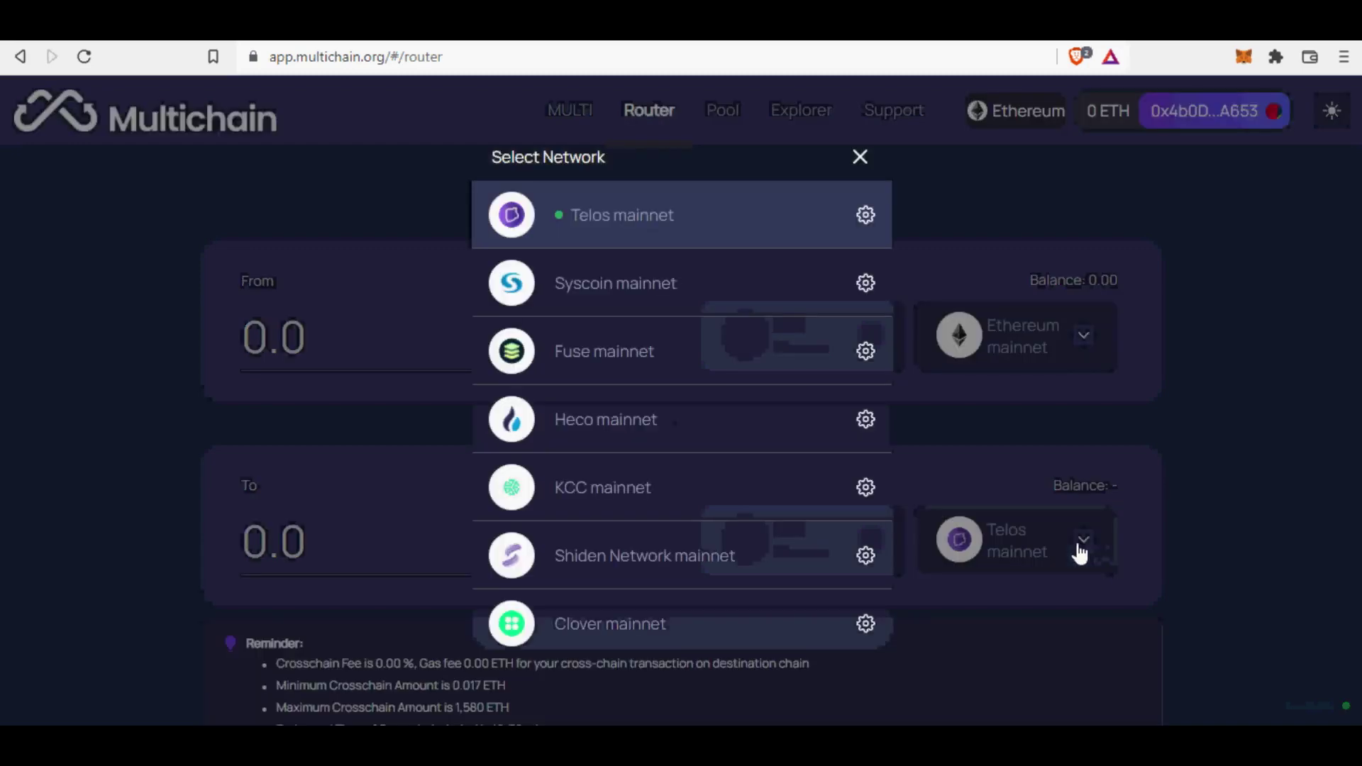
pyautogui.scroll(-5, 800, 526)
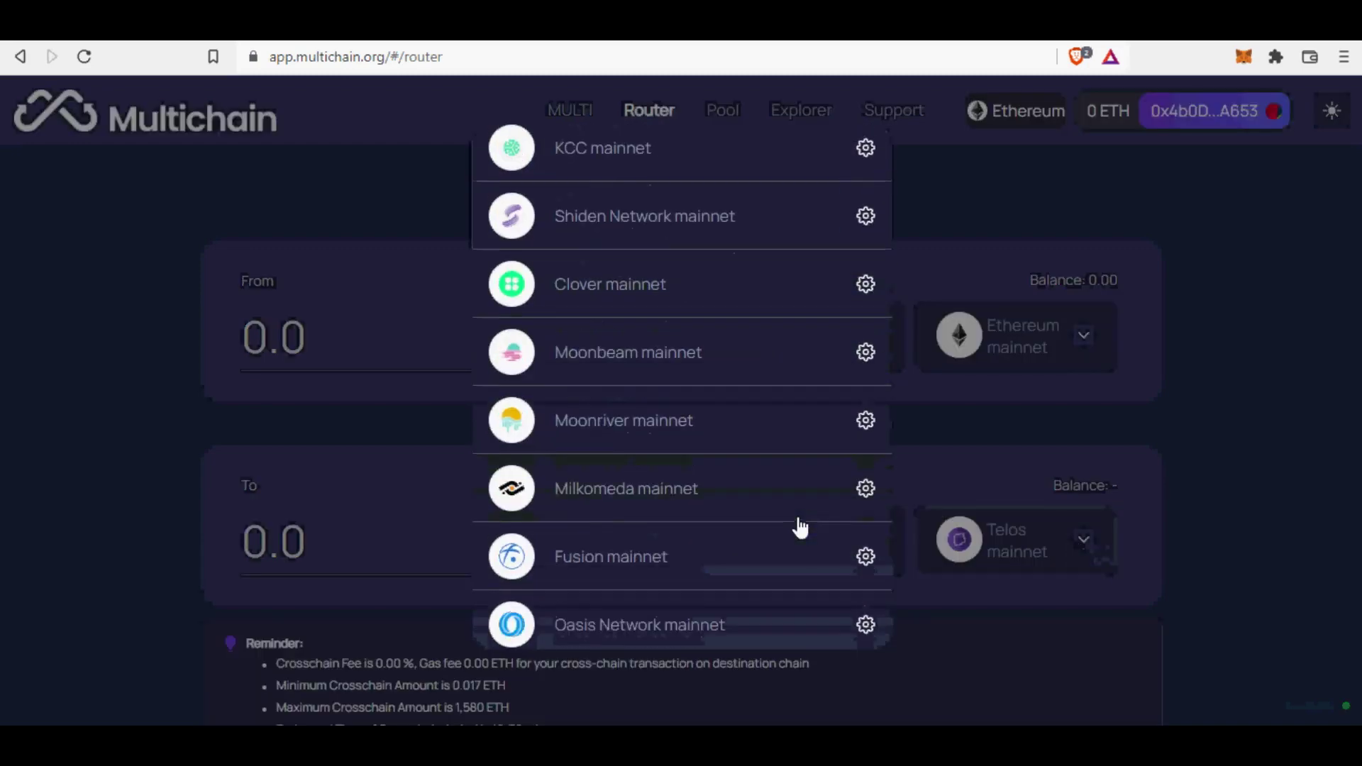
pyautogui.scroll(4, 800, 526)
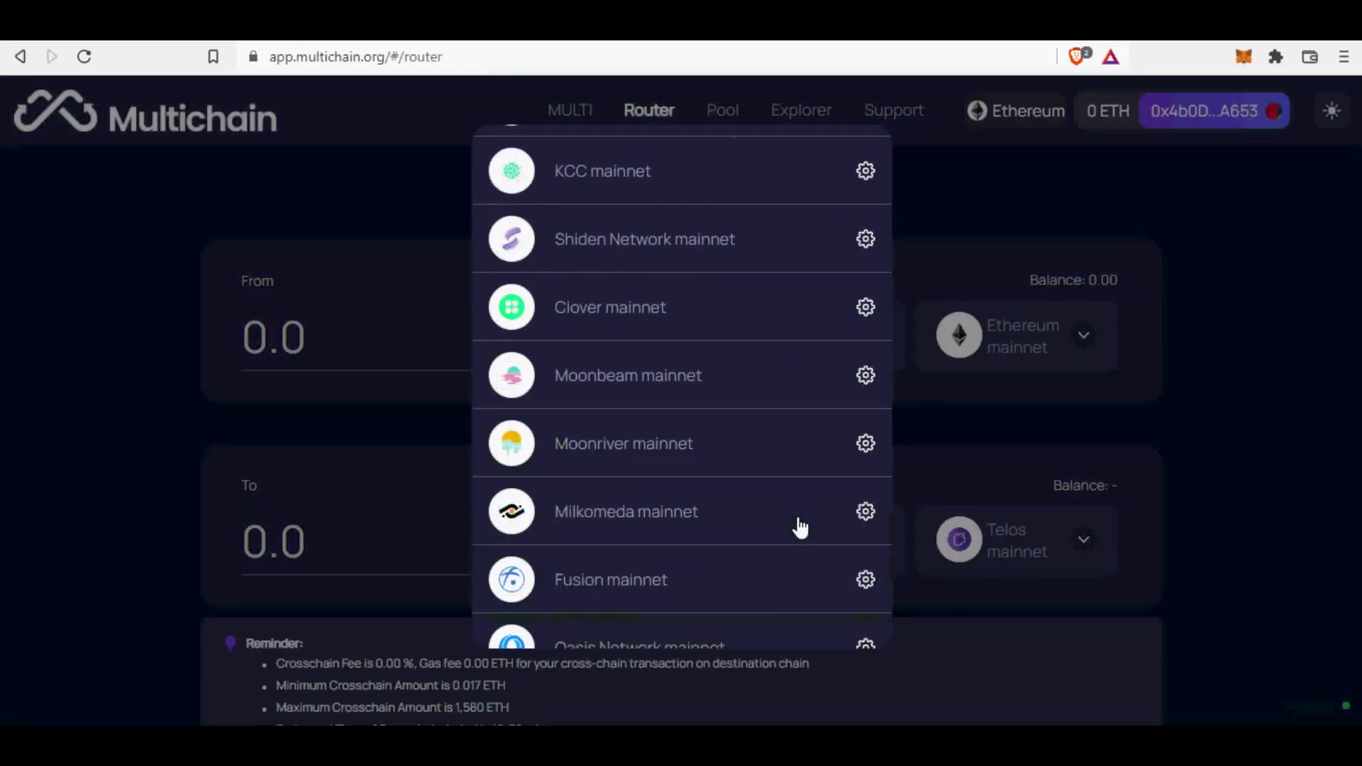
pyautogui.scroll(2, 799, 526)
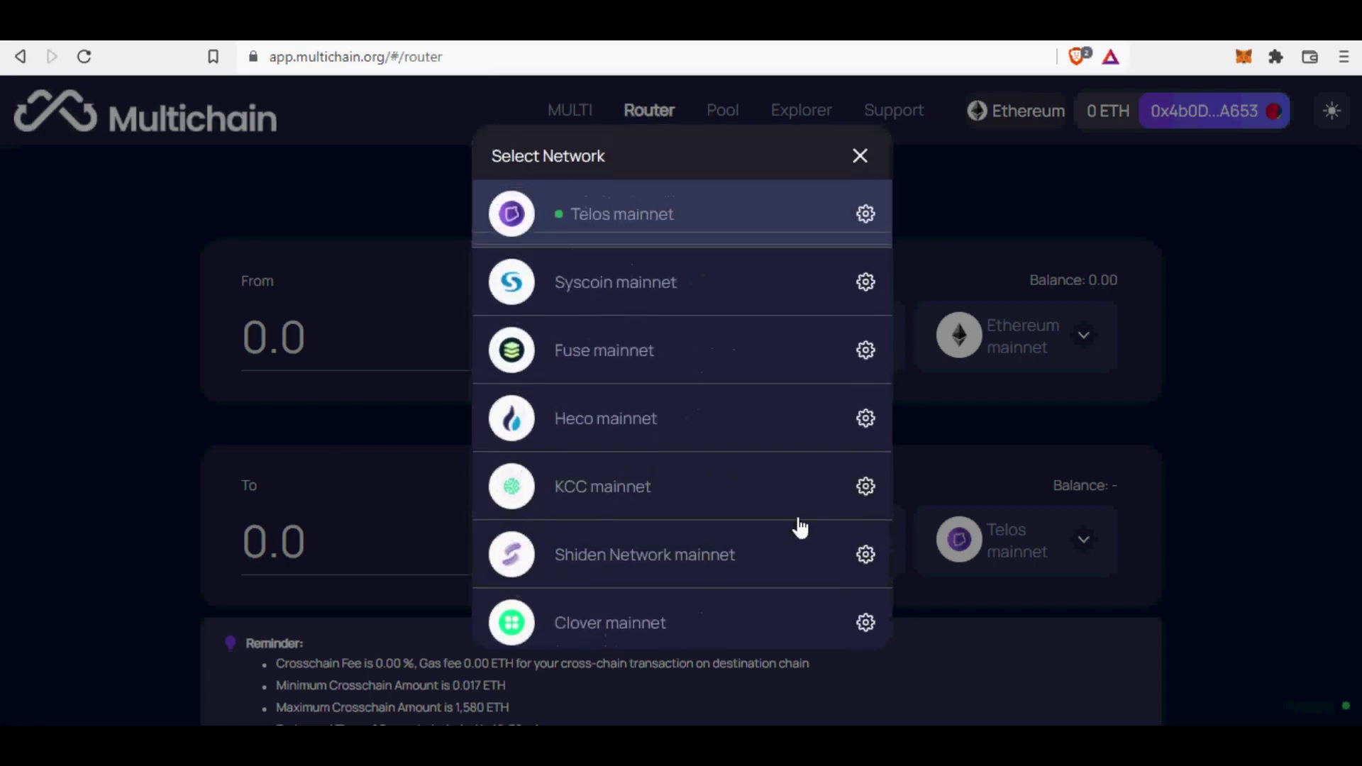
pyautogui.scroll(-3, 800, 526)
pyautogui.scroll(-1, 799, 528)
pyautogui.scroll(-2, 800, 528)
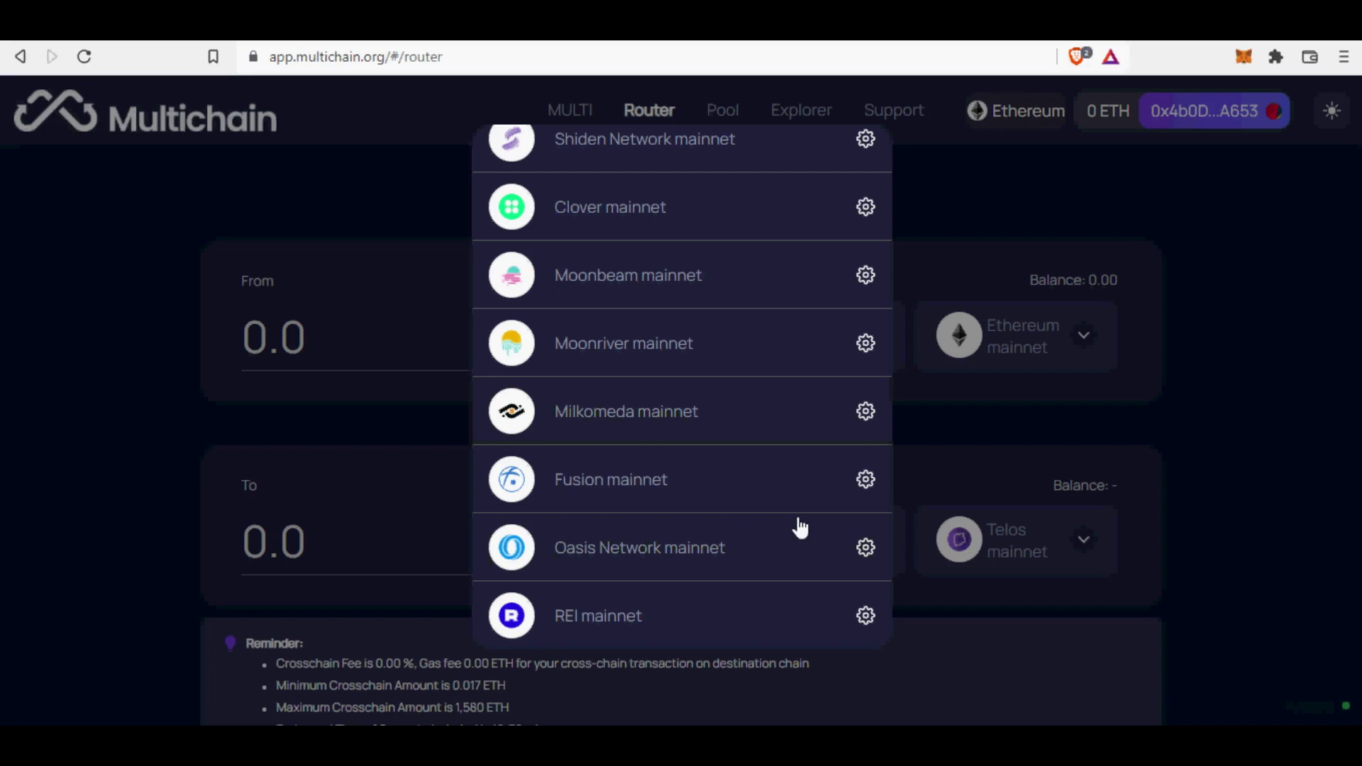
pyautogui.click(1248, 341)
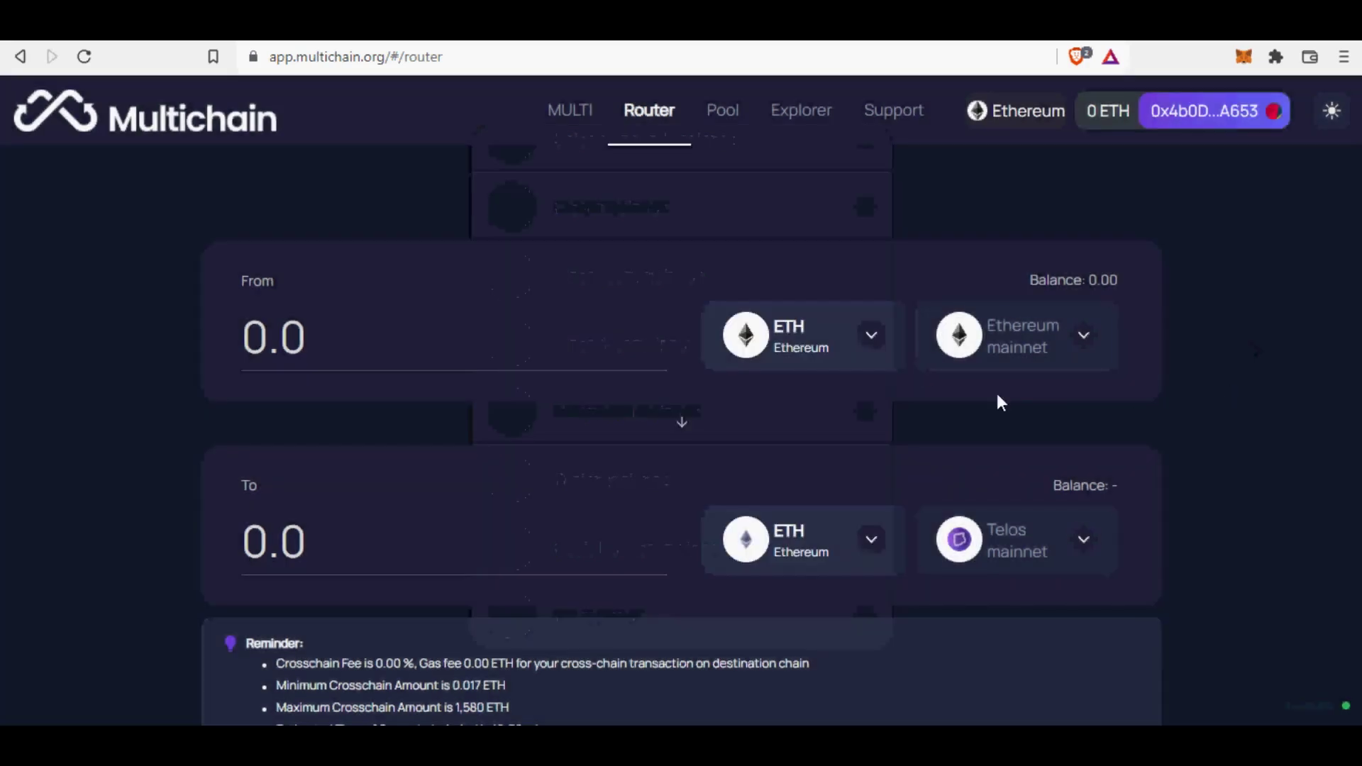
pyautogui.click(868, 339)
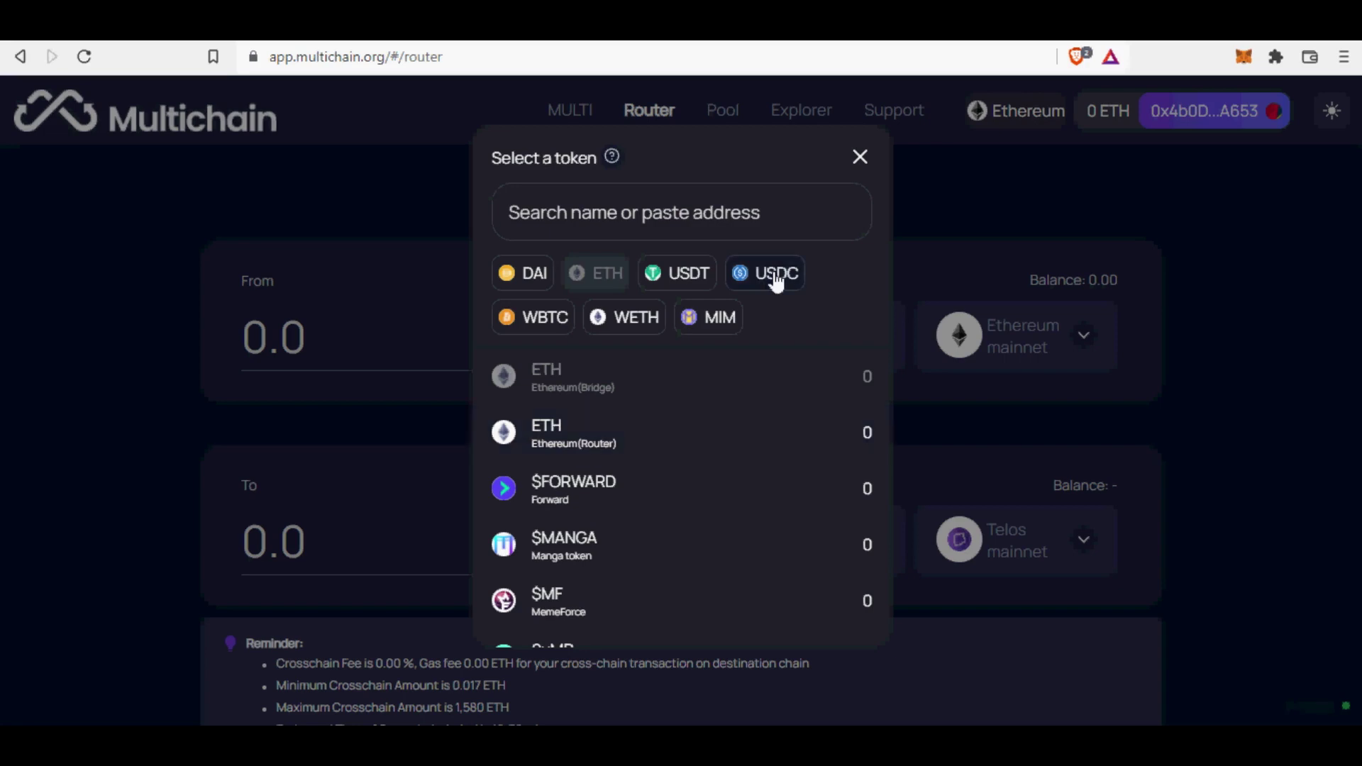
# Pick the Ethereum(Router) ETH token and make Fantom mainnet the destination network.
pyautogui.click(676, 446)
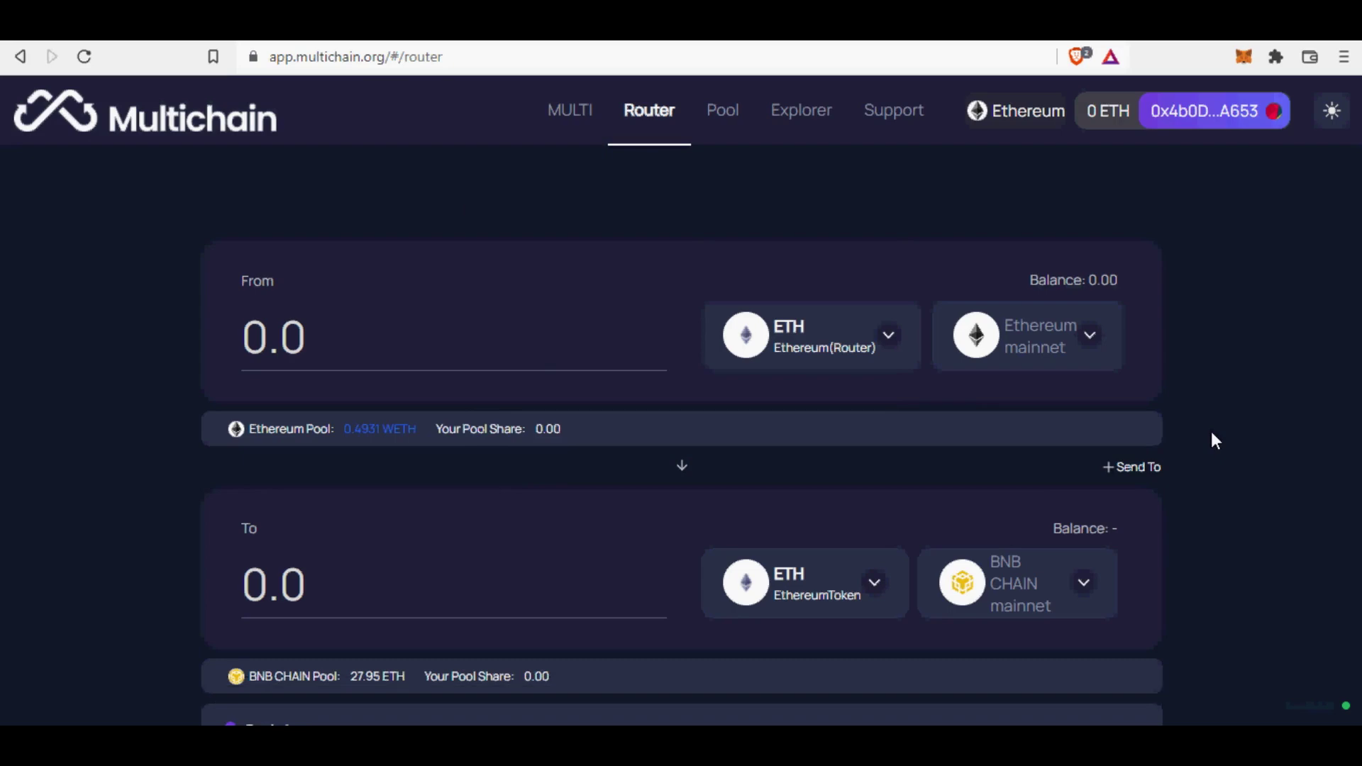
pyautogui.click(1092, 585)
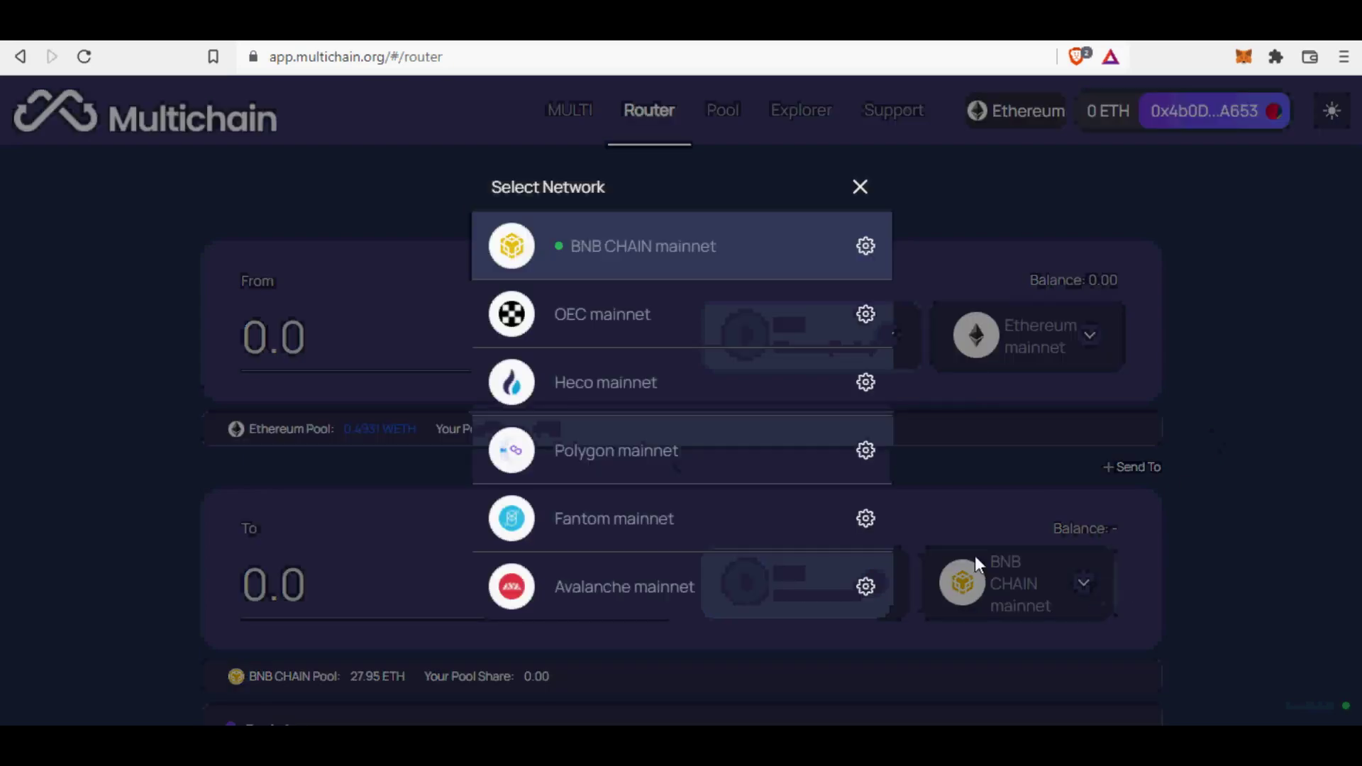
pyautogui.click(786, 519)
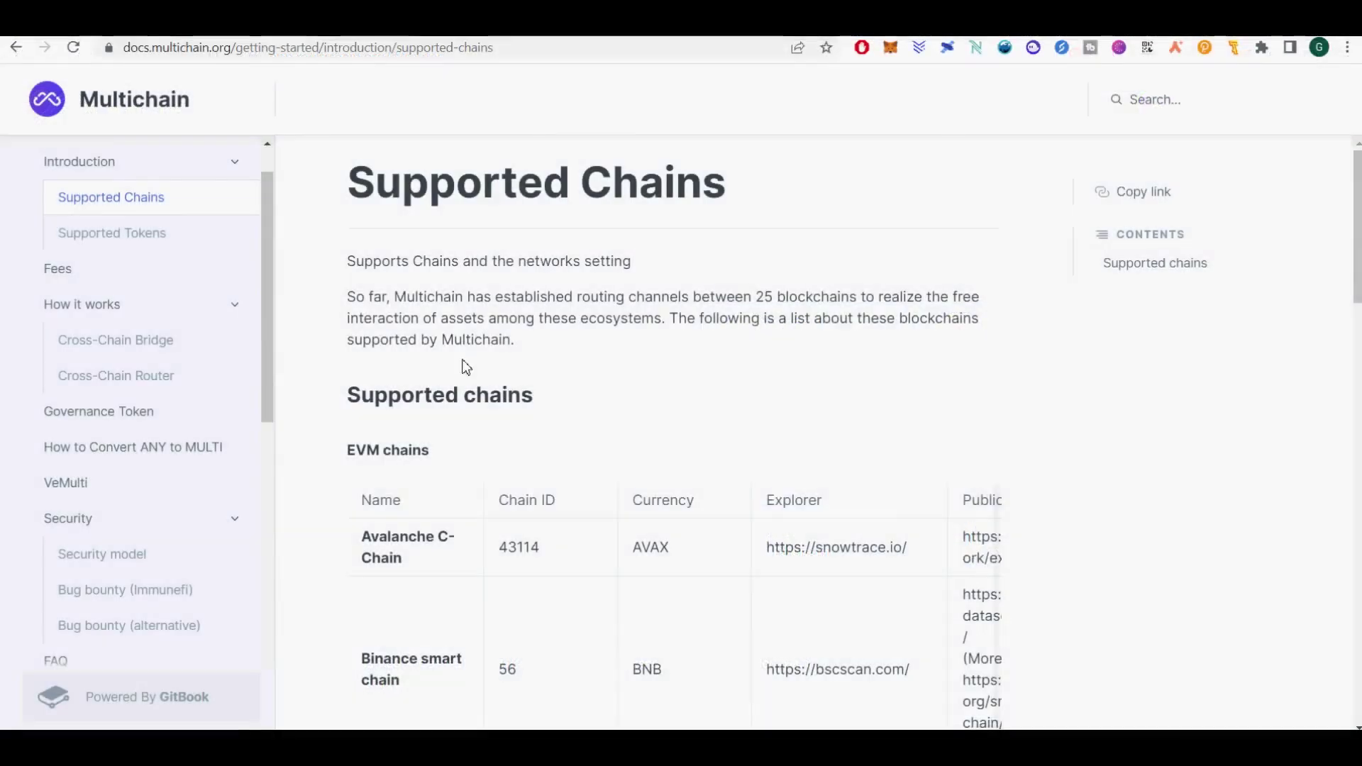
# Highlight the Supported Chains title and the '25 blockchains' count in the intro.
pyautogui.moveTo(354, 192); pyautogui.dragTo(685, 188)
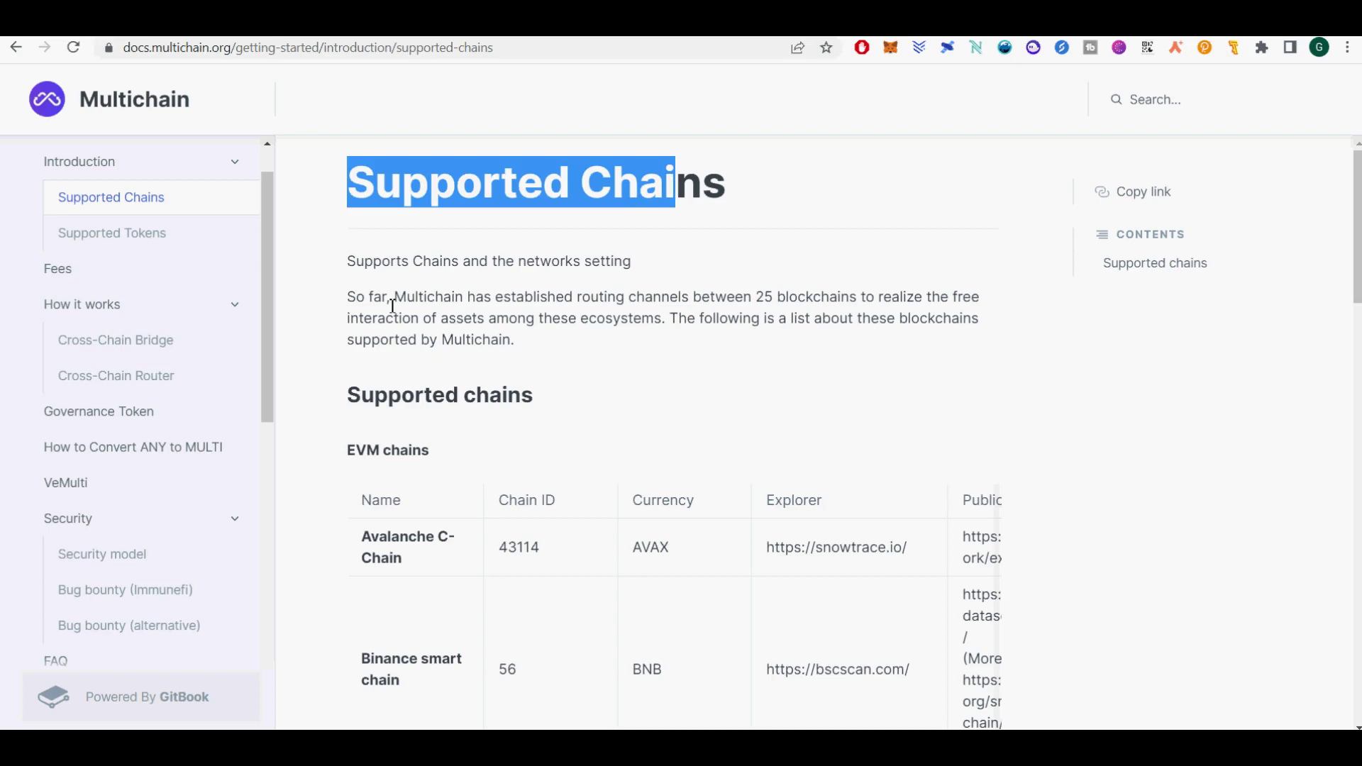
pyautogui.moveTo(762, 296); pyautogui.dragTo(840, 294)
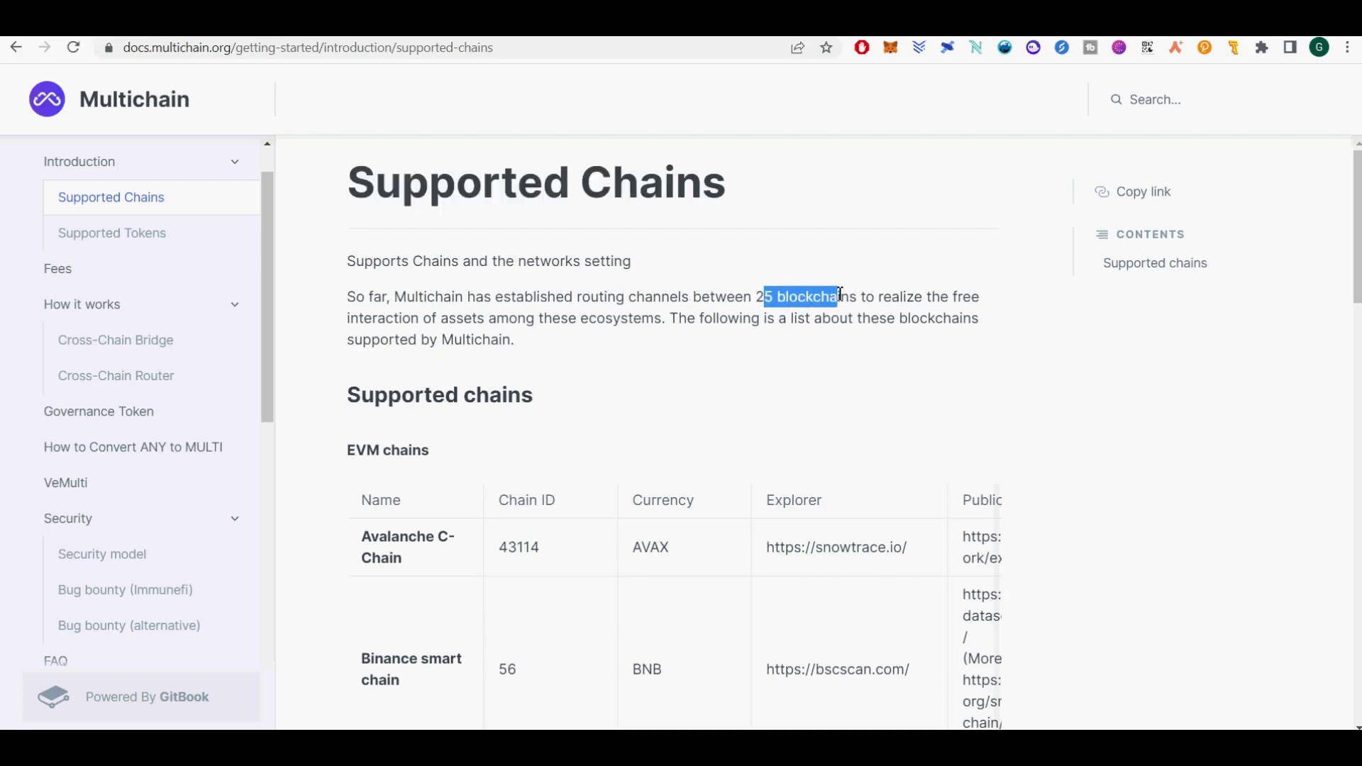
pyautogui.moveTo(752, 297); pyautogui.dragTo(853, 297)
pyautogui.scroll(-6, 791, 366)
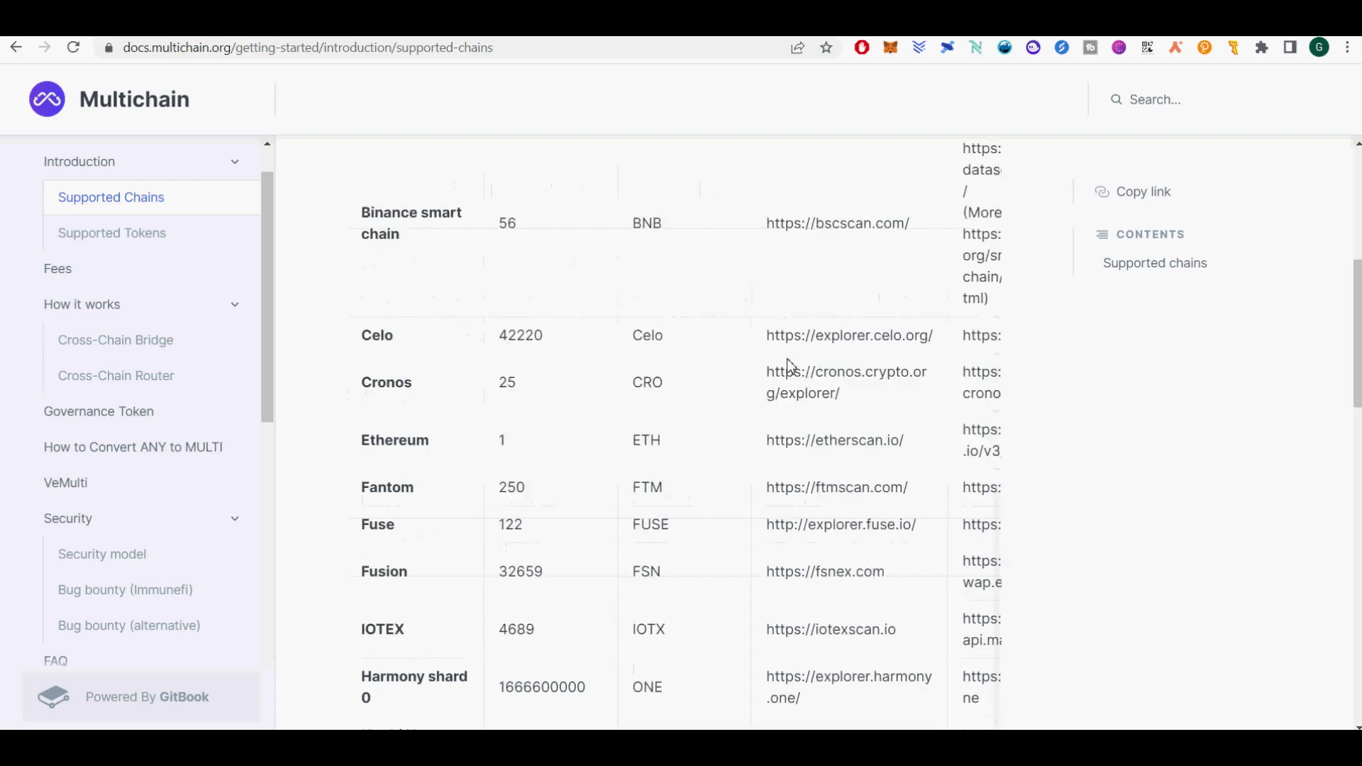
pyautogui.scroll(6, 791, 366)
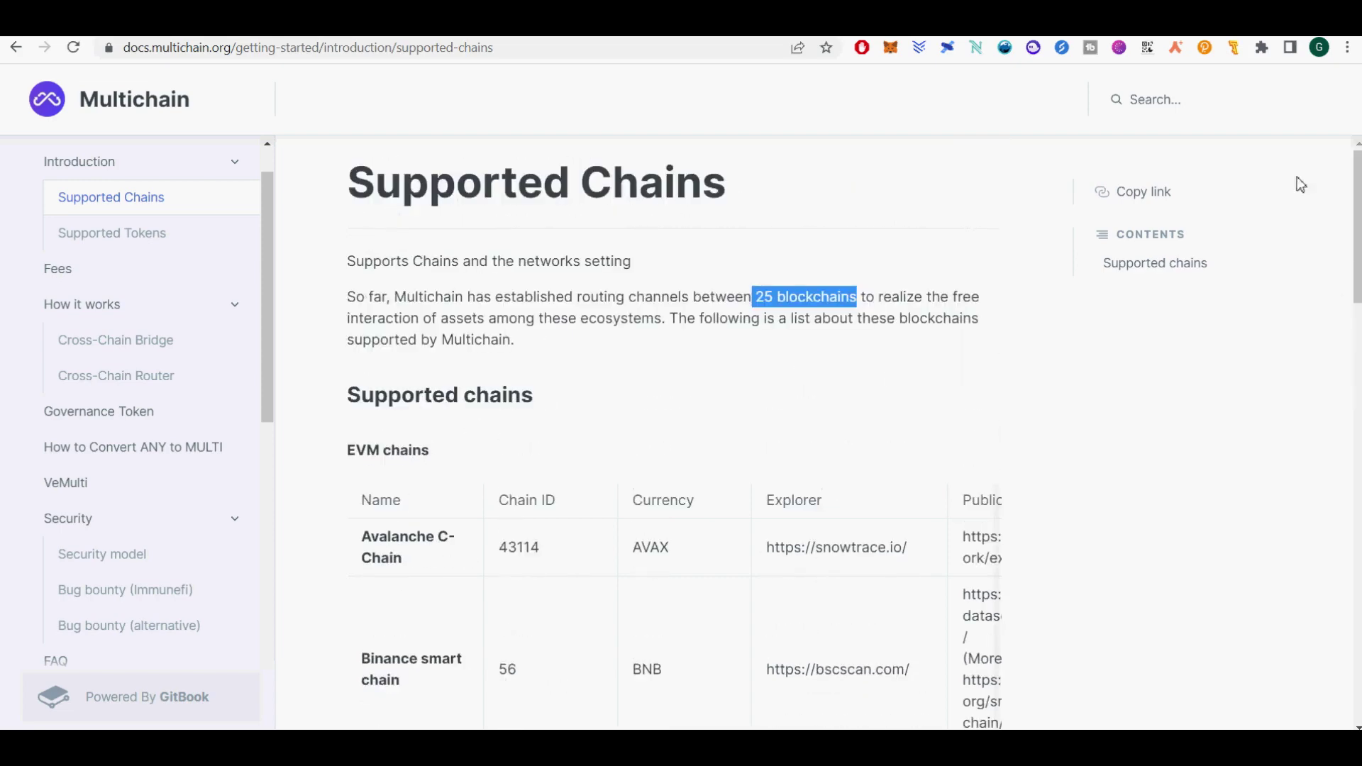
# Scroll through the EVM, Layer 2, Bitcoin-like and Others tables and highlight the Public RPC endpoint column.
pyautogui.scroll(-6, 1359, 213)
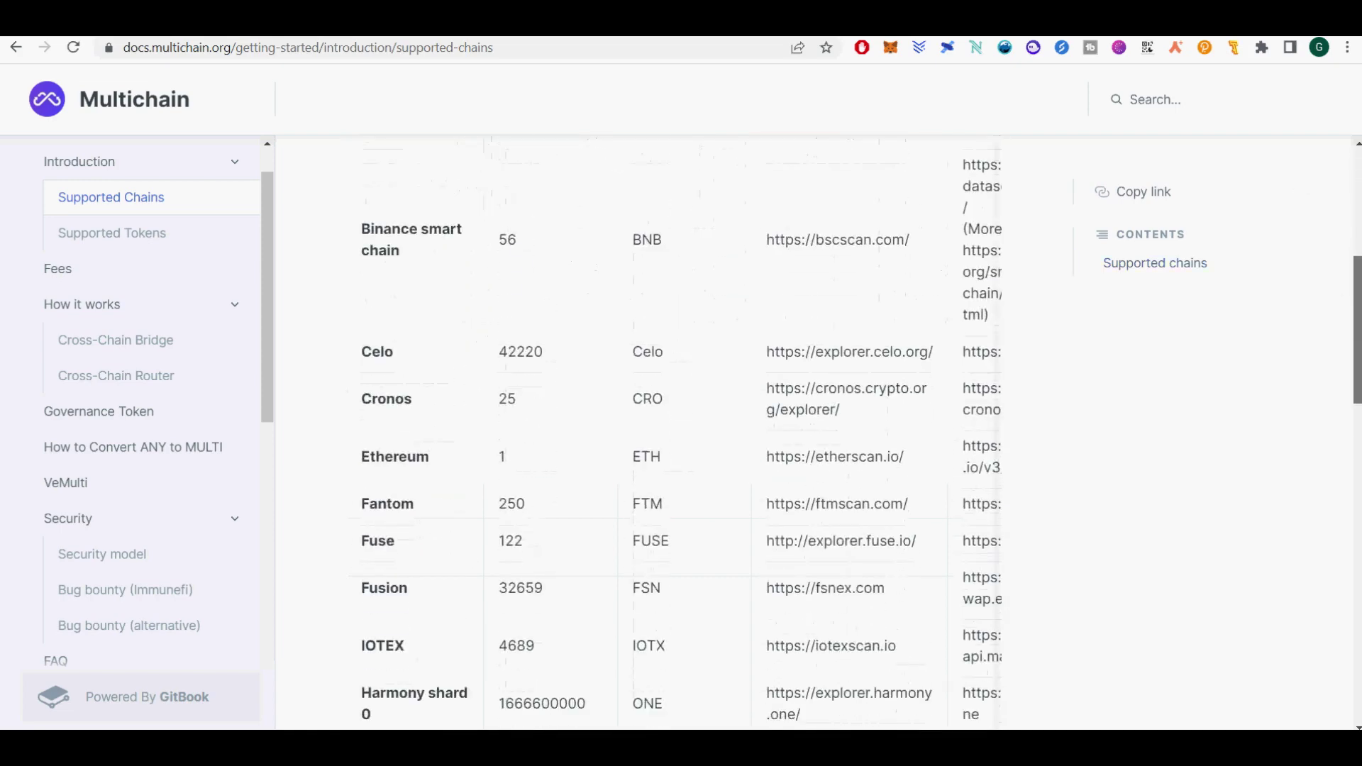
pyautogui.scroll(-4, 816, 433)
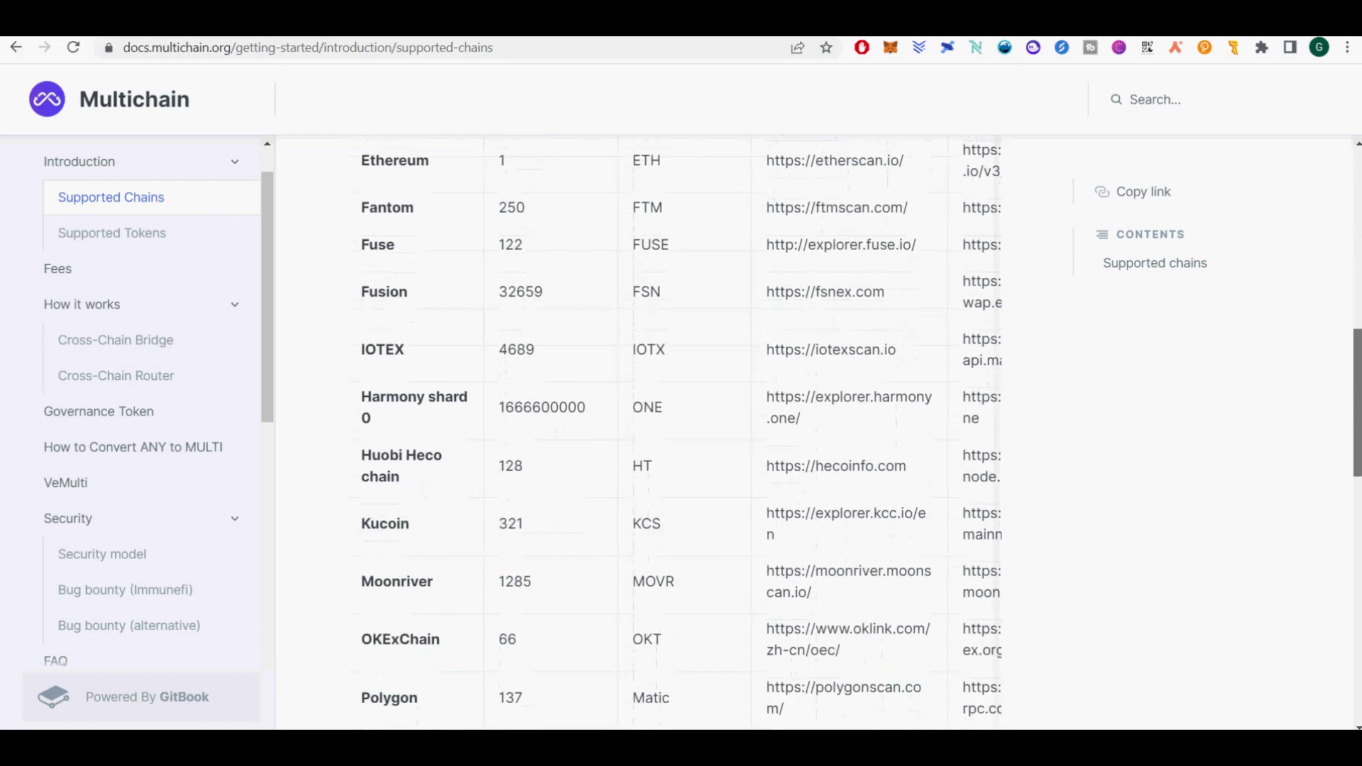
pyautogui.scroll(-3, 816, 433)
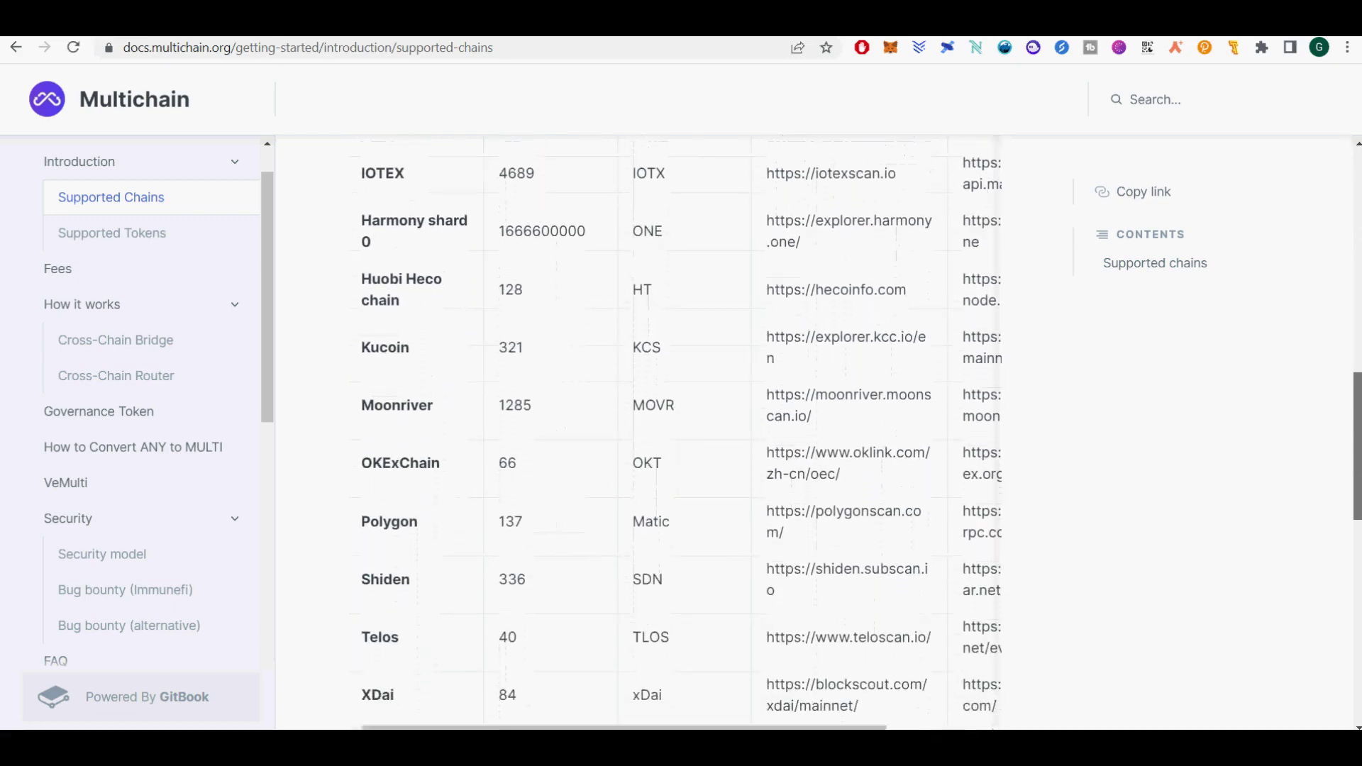
pyautogui.scroll(-2, 816, 433)
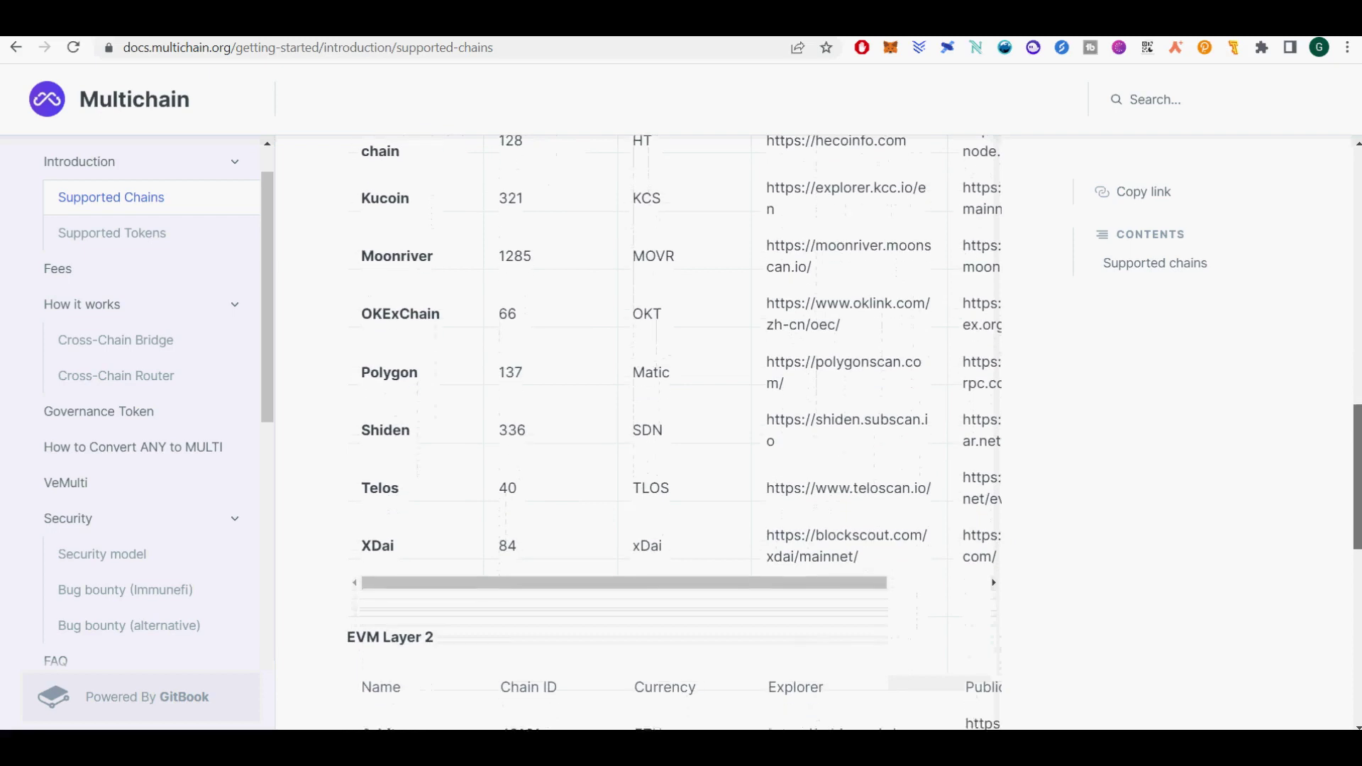
pyautogui.scroll(-2, 816, 433)
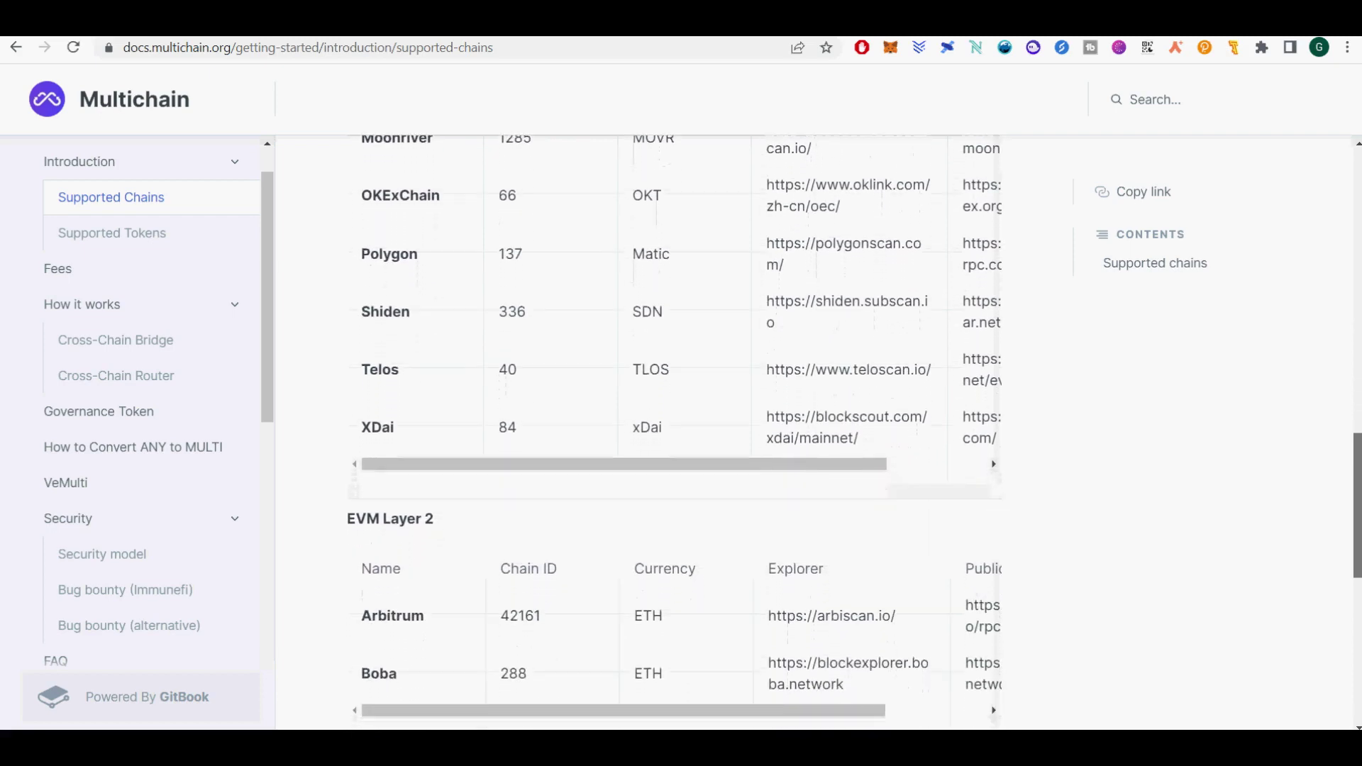
pyautogui.scroll(-1, 815, 433)
pyautogui.scroll(-3, 816, 432)
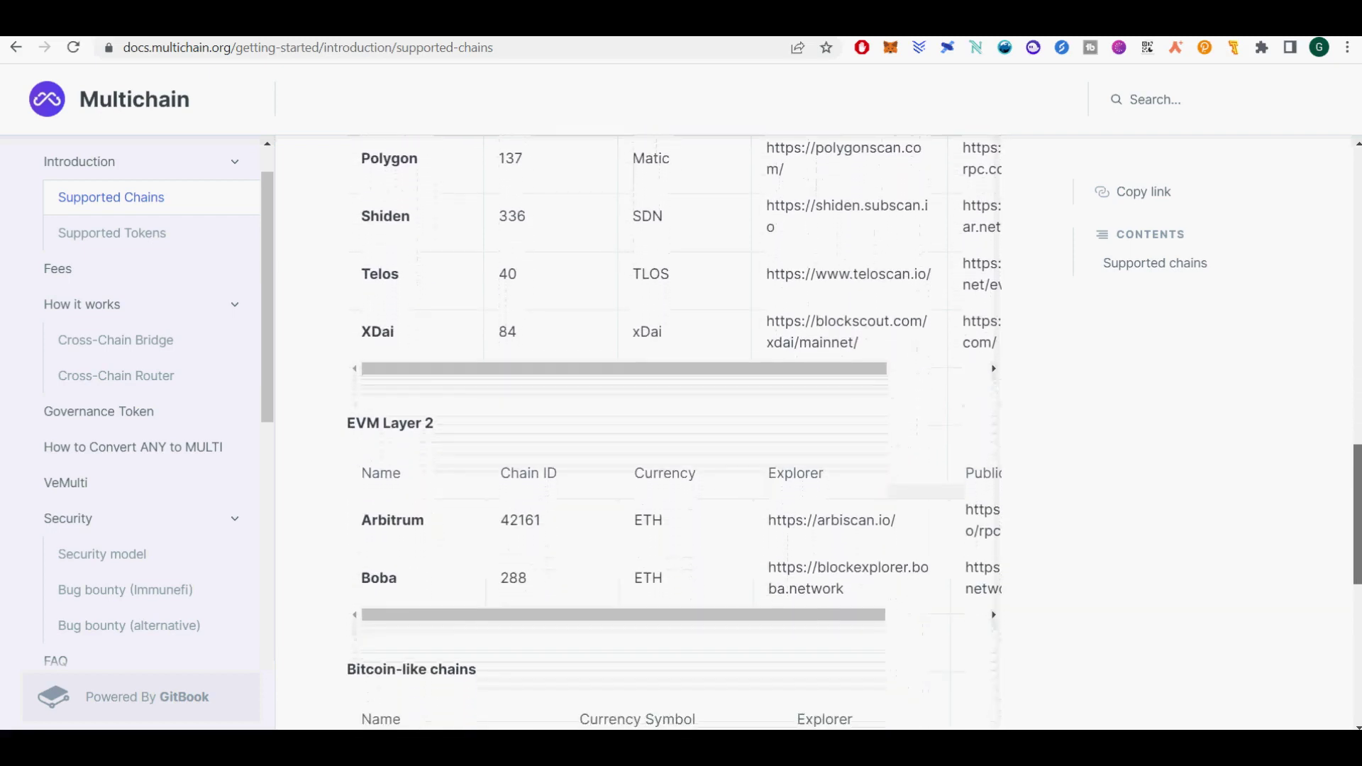
pyautogui.scroll(-5, 816, 433)
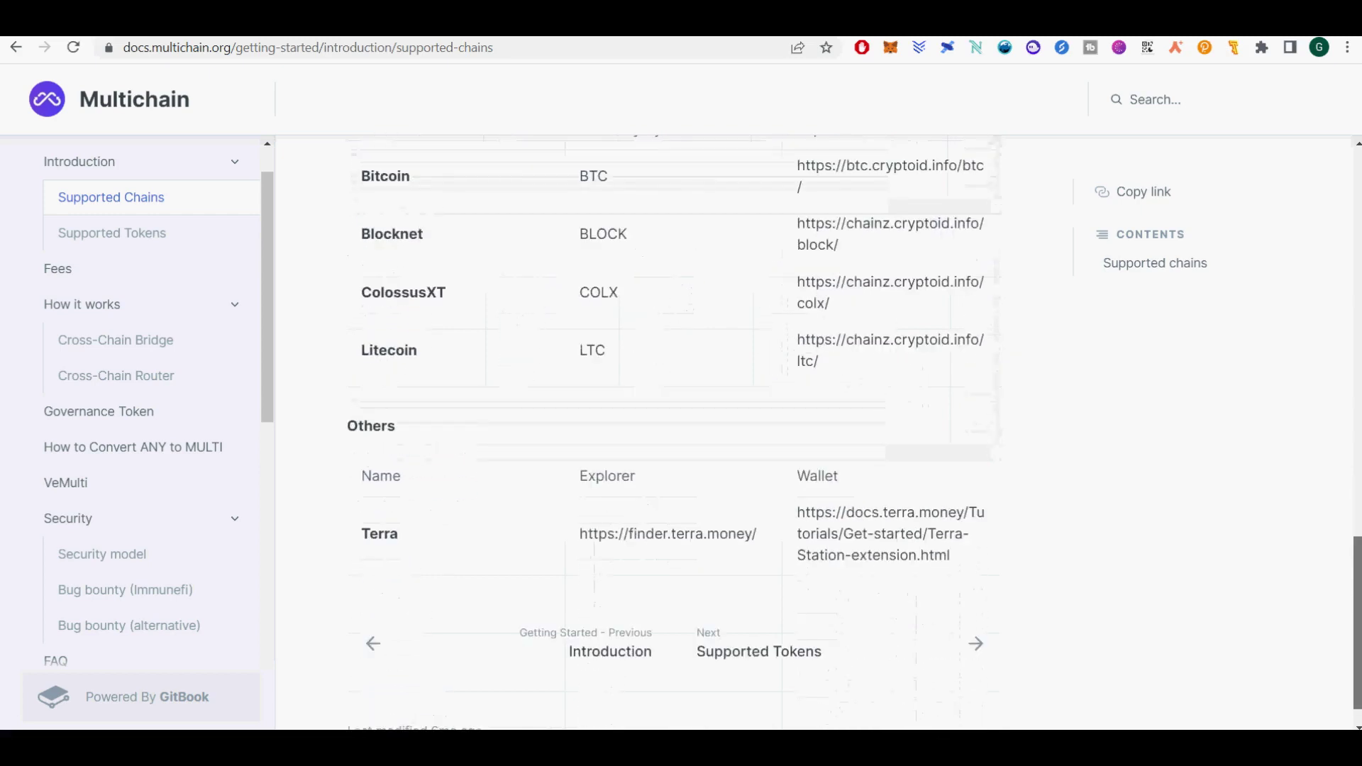
pyautogui.scroll(4, 816, 433)
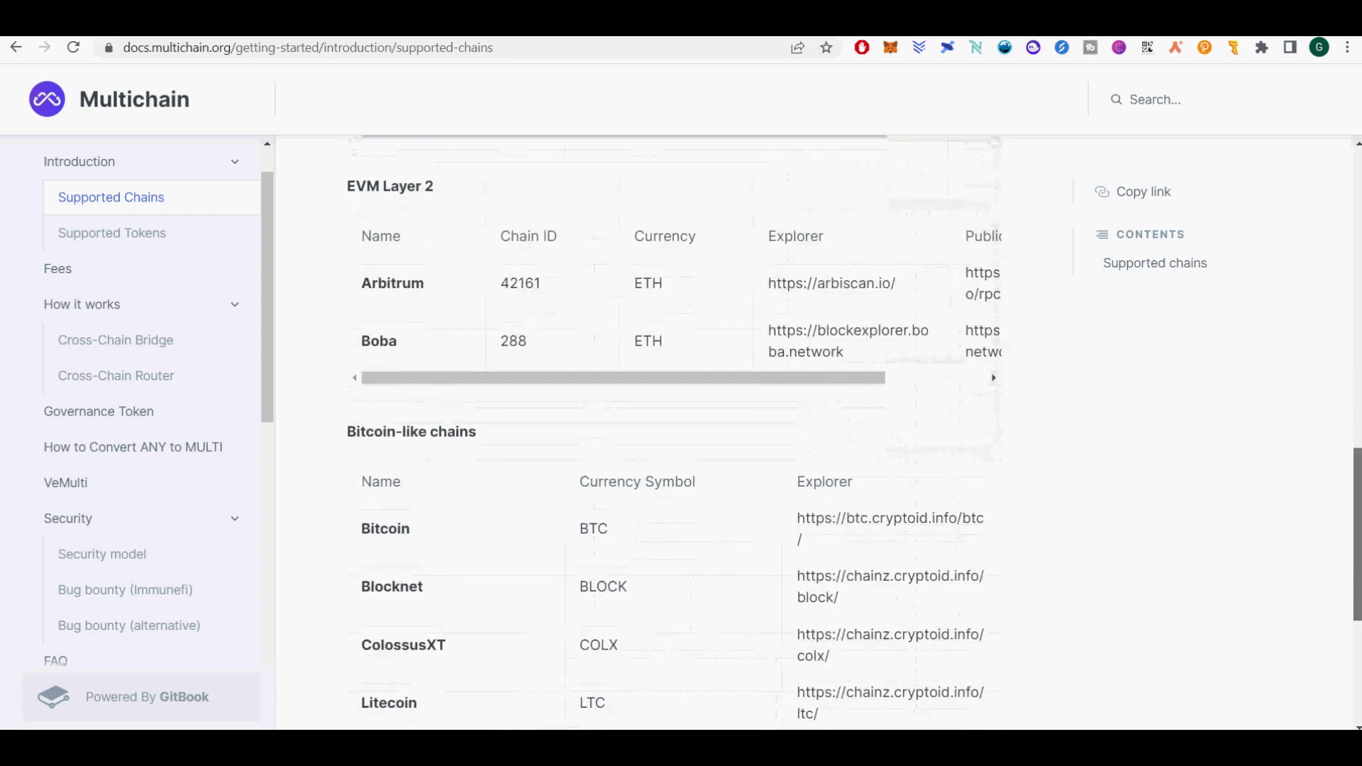
pyautogui.scroll(-2, 1250, 563)
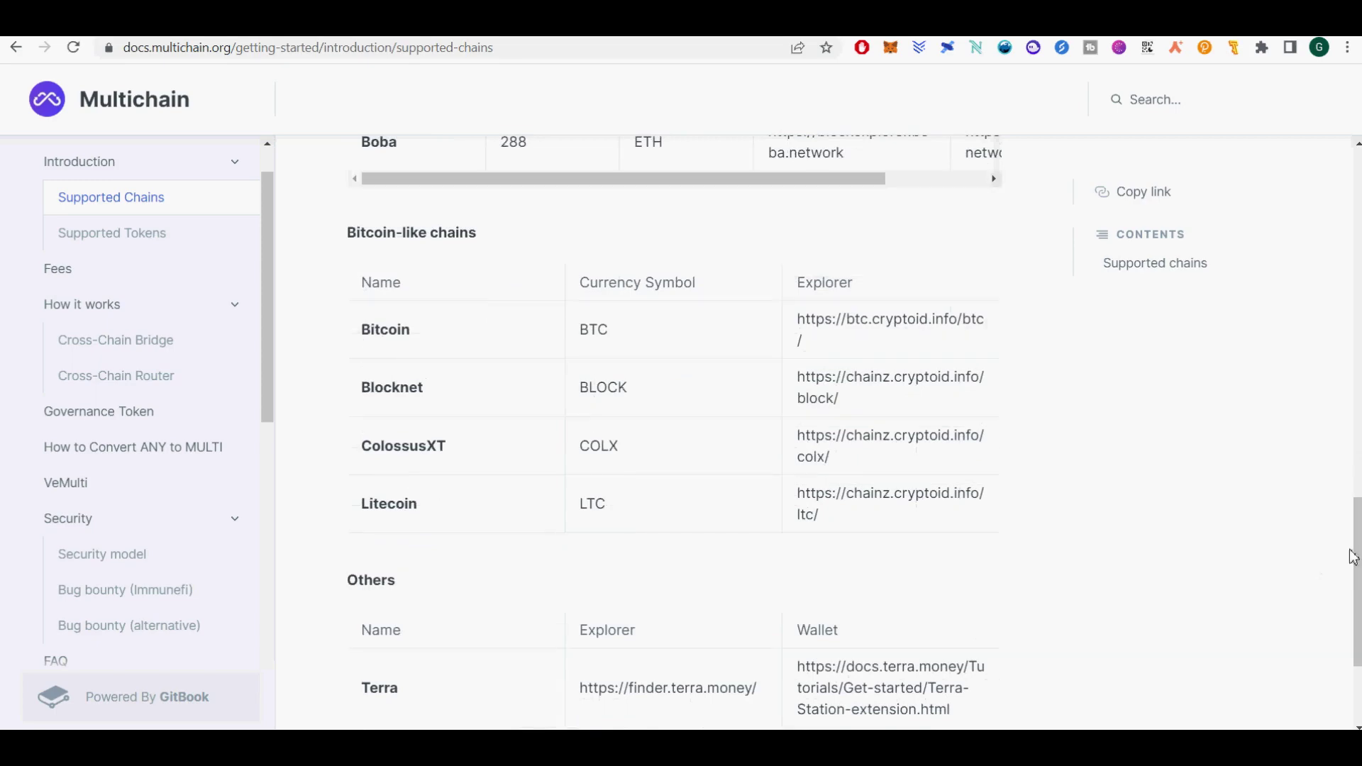
pyautogui.scroll(-3, 1353, 557)
pyautogui.scroll(1, 1358, 582)
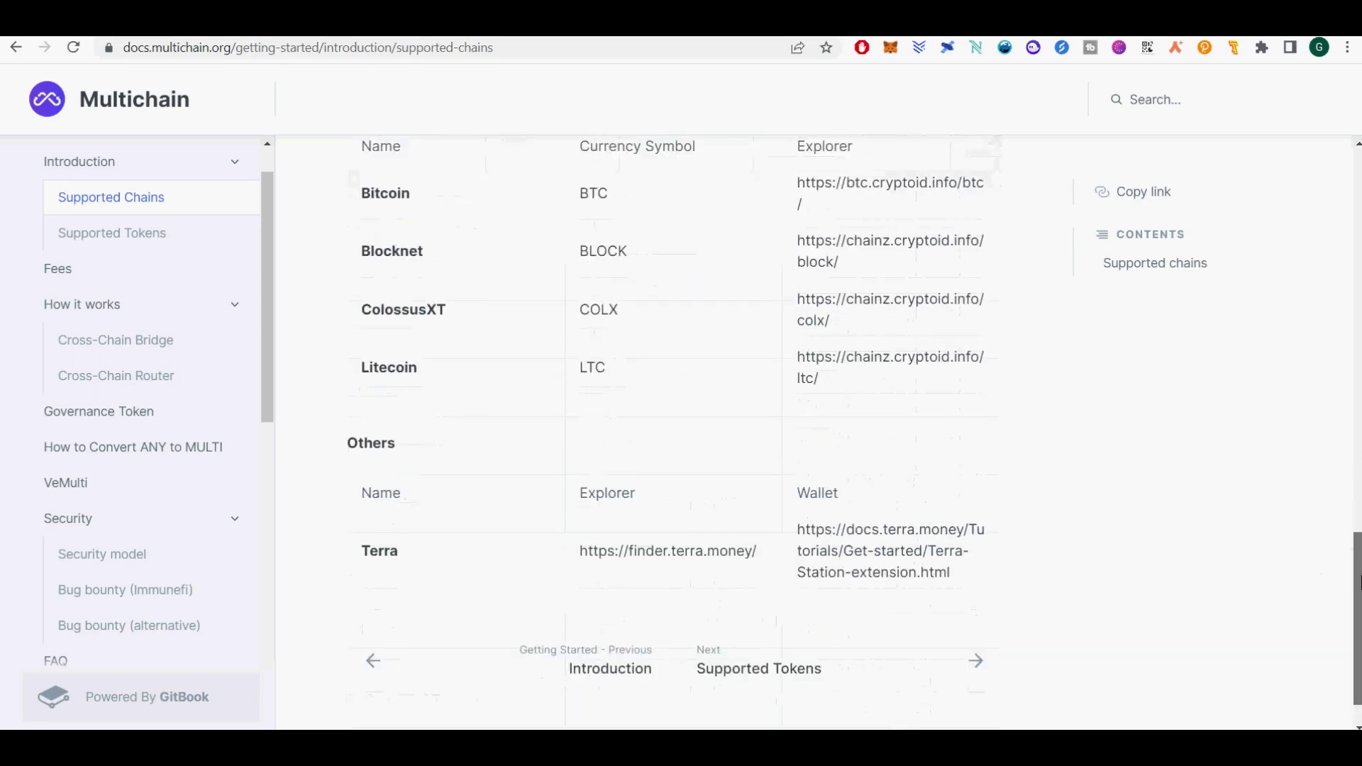
pyautogui.scroll(15, 1358, 582)
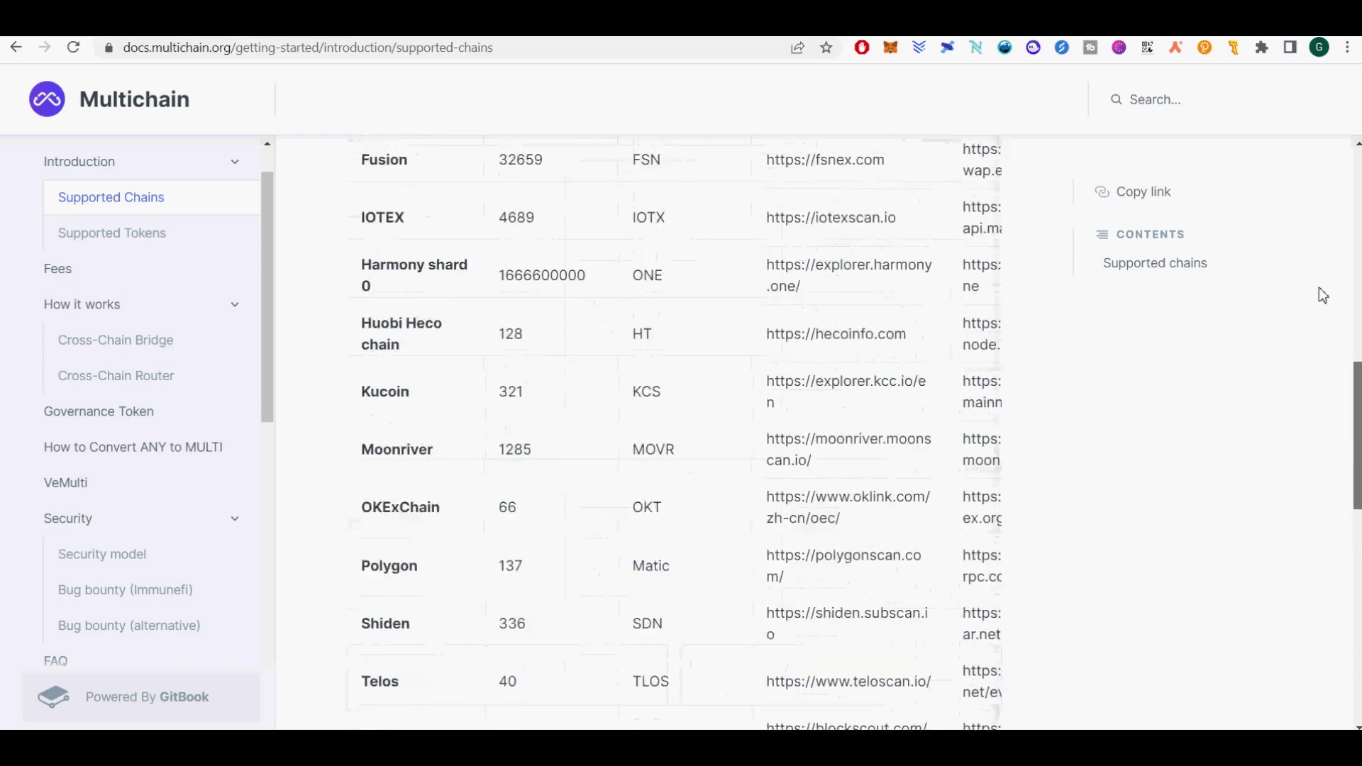
pyautogui.scroll(-3, 1309, 142)
pyautogui.scroll(1, 1313, 173)
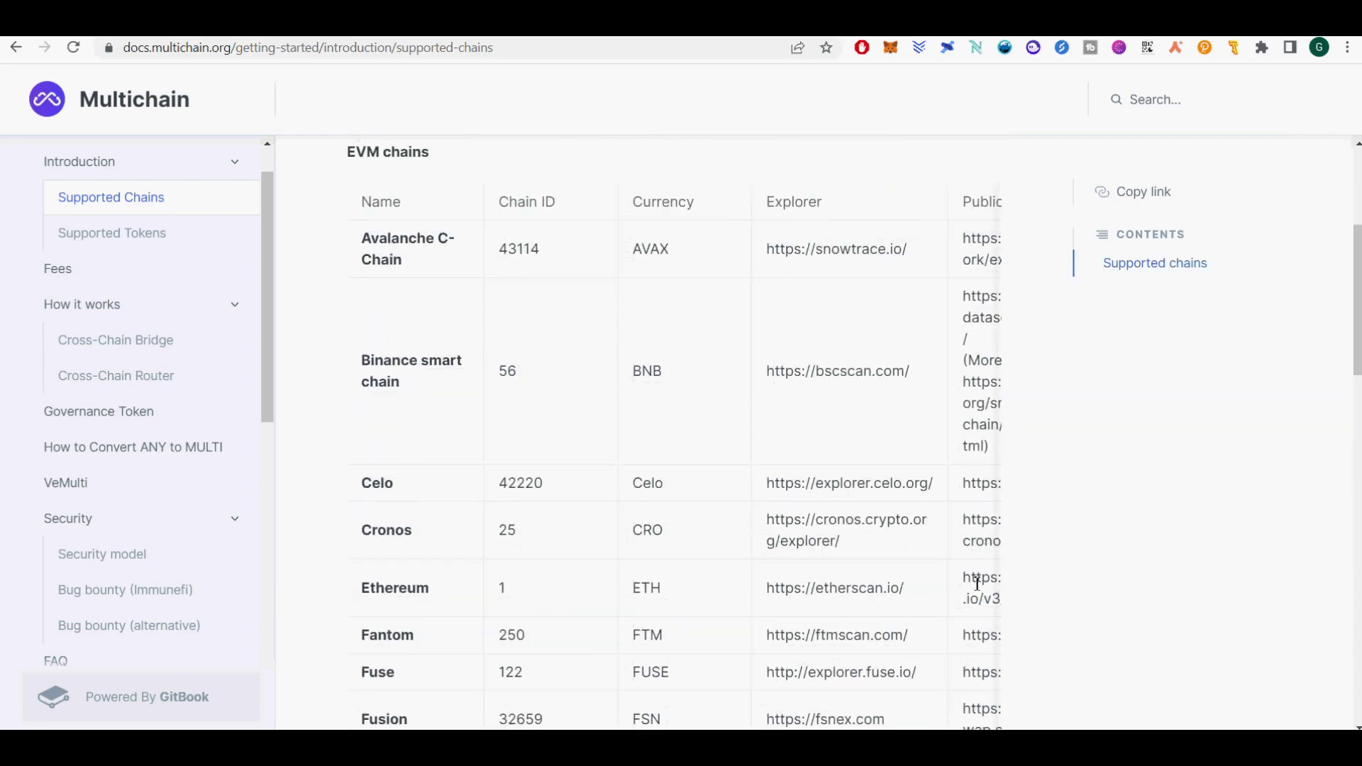
pyautogui.scroll(-10, 757, 650)
pyautogui.moveTo(671, 443); pyautogui.dragTo(1311, 507)
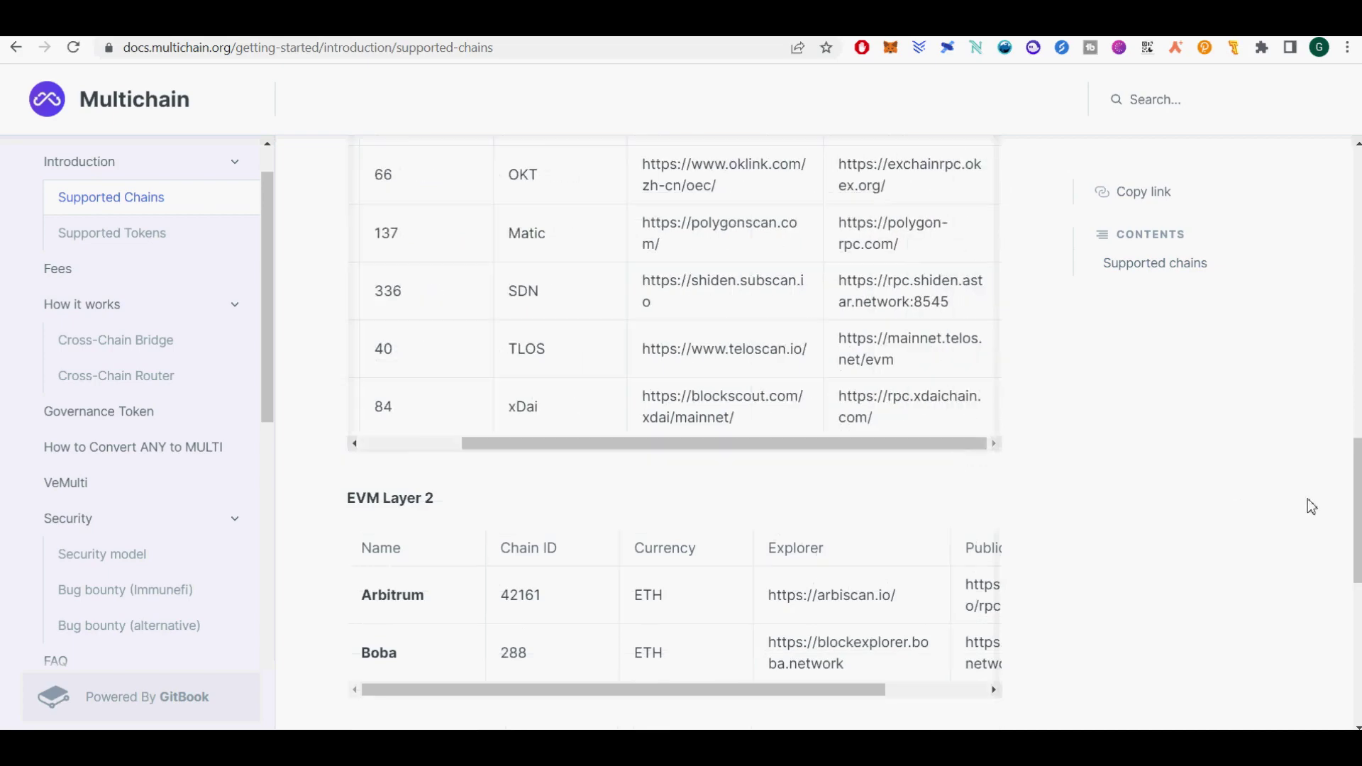
pyautogui.scroll(12, 1312, 506)
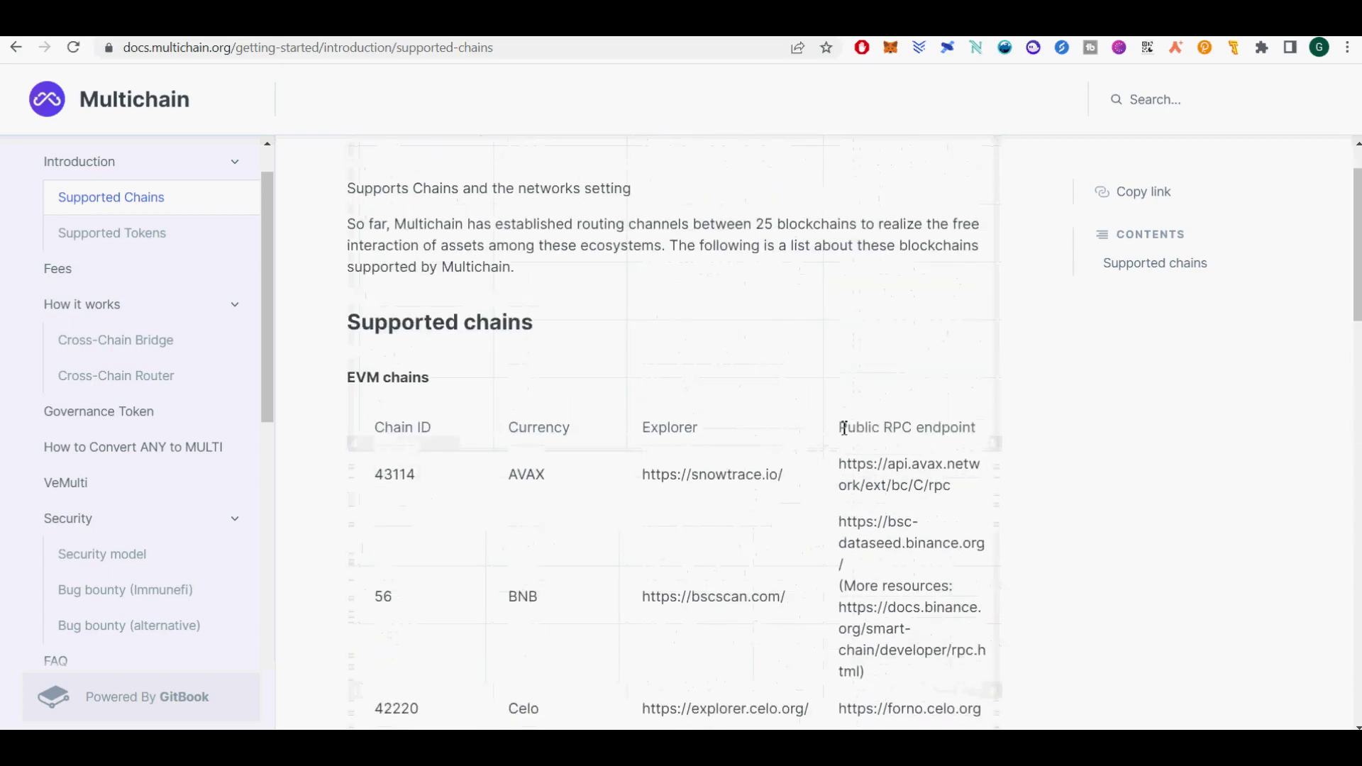
pyautogui.moveTo(841, 429); pyautogui.dragTo(991, 441)
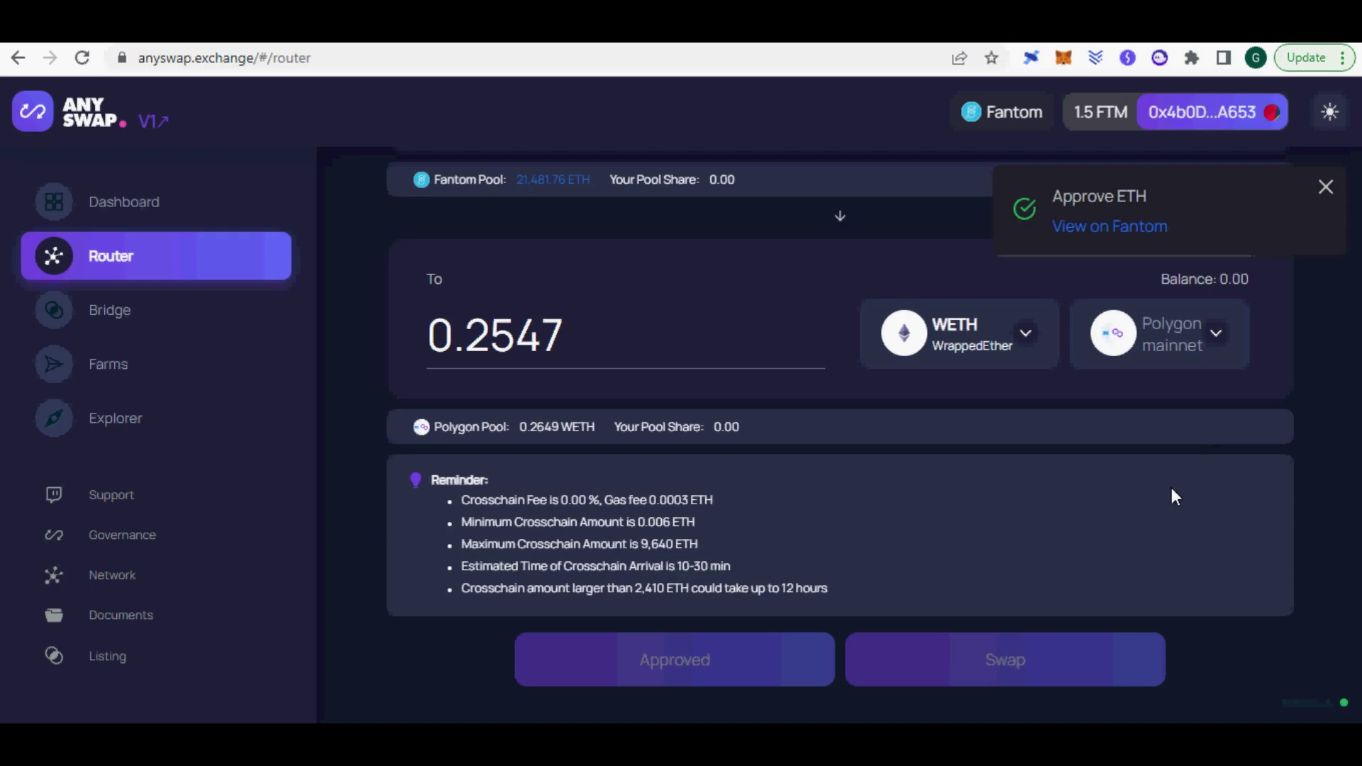
# Dismiss the Approve ETH notice and confirm the 0.255 ETH swap from Fantom to Polygon WETH.
pyautogui.scroll(3, 1172, 496)
pyautogui.click(1326, 189)
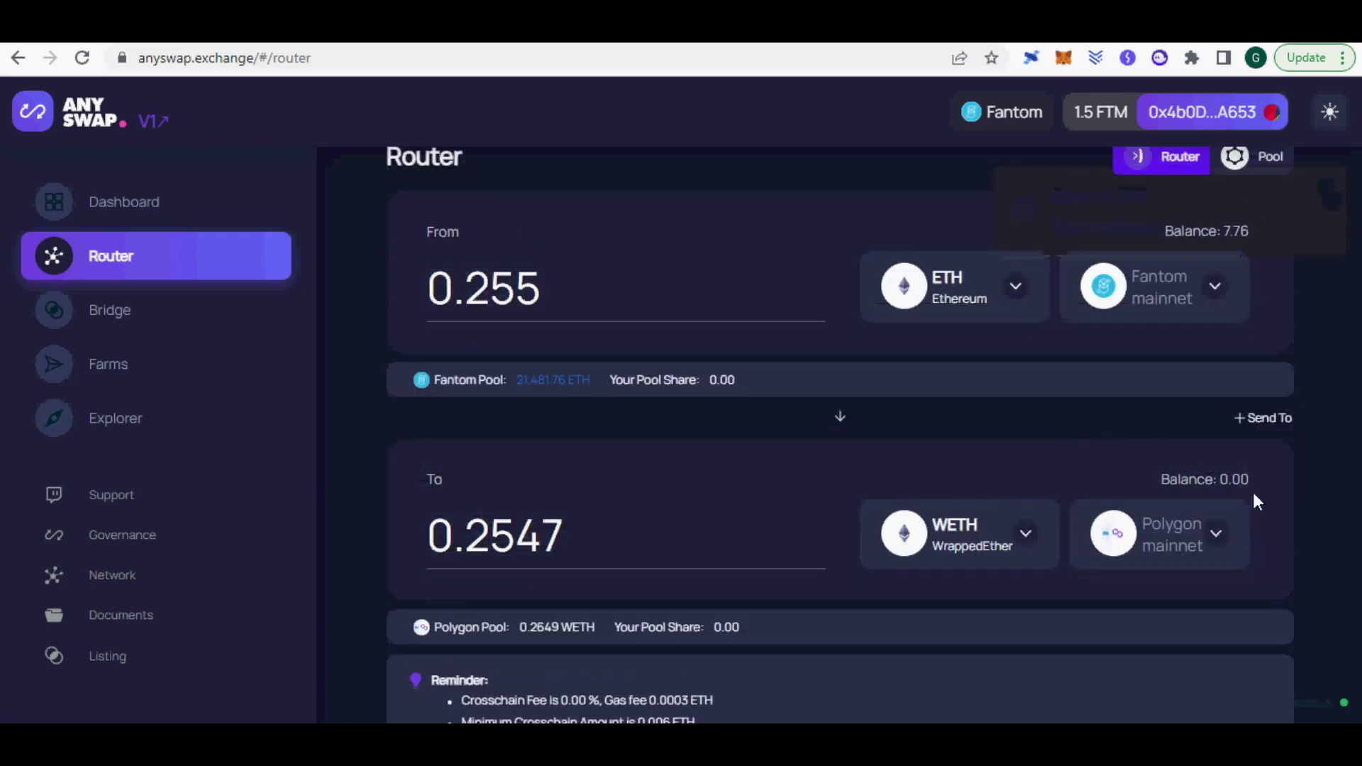
pyautogui.scroll(-3, 1241, 539)
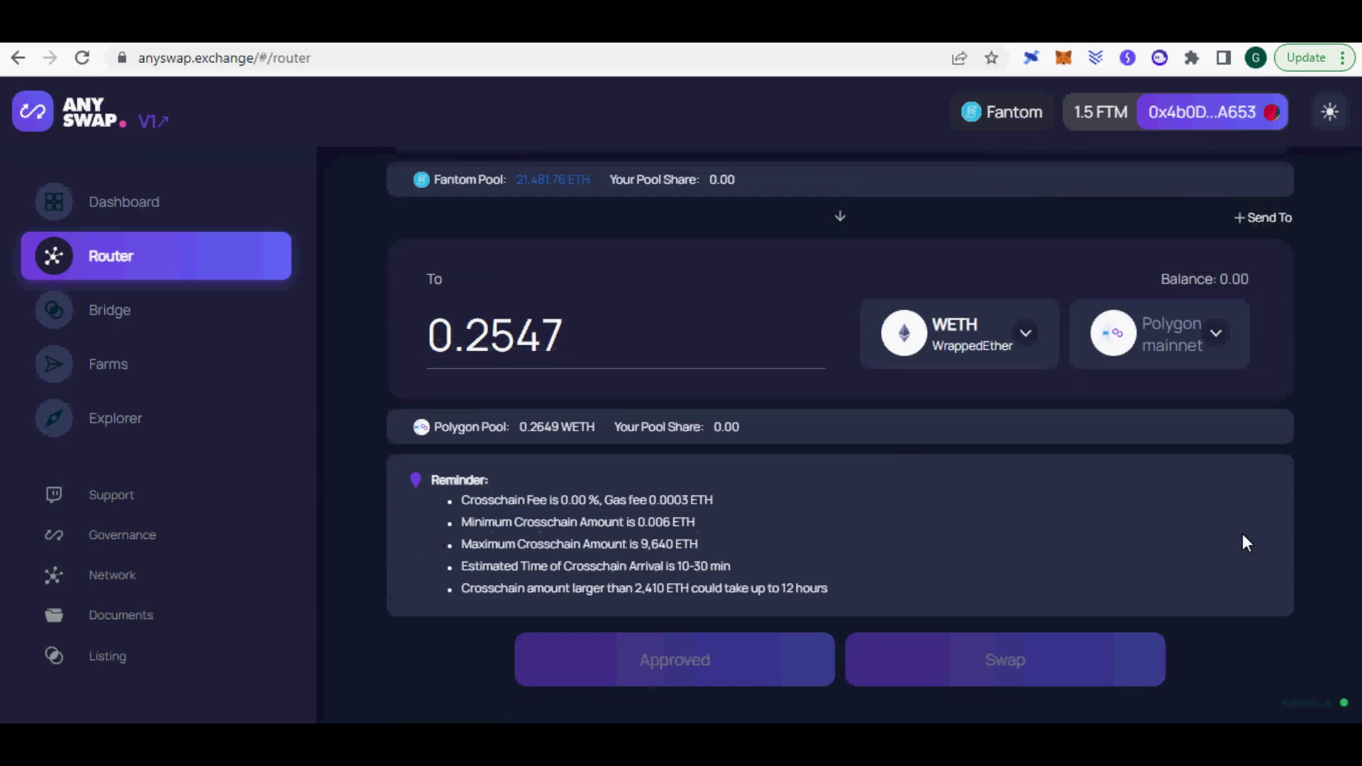
pyautogui.click(912, 674)
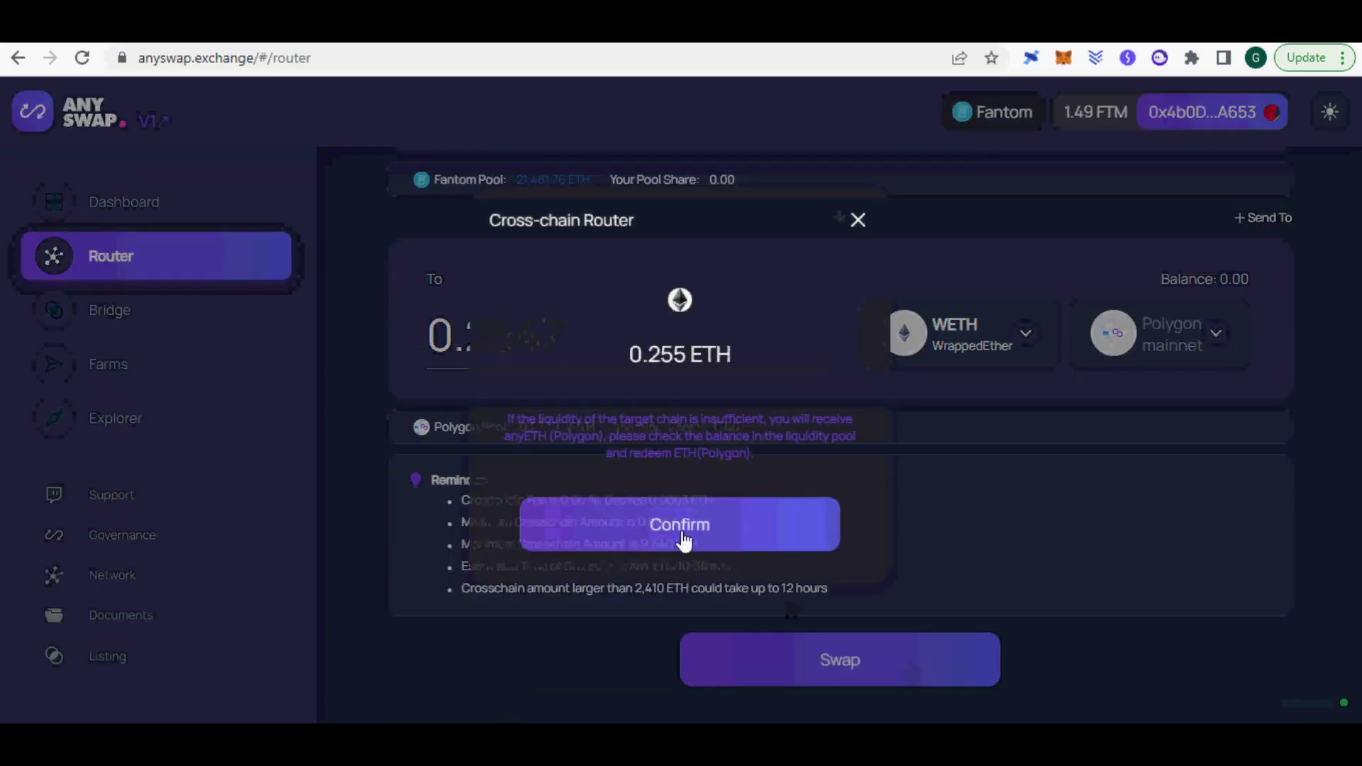
pyautogui.click(683, 539)
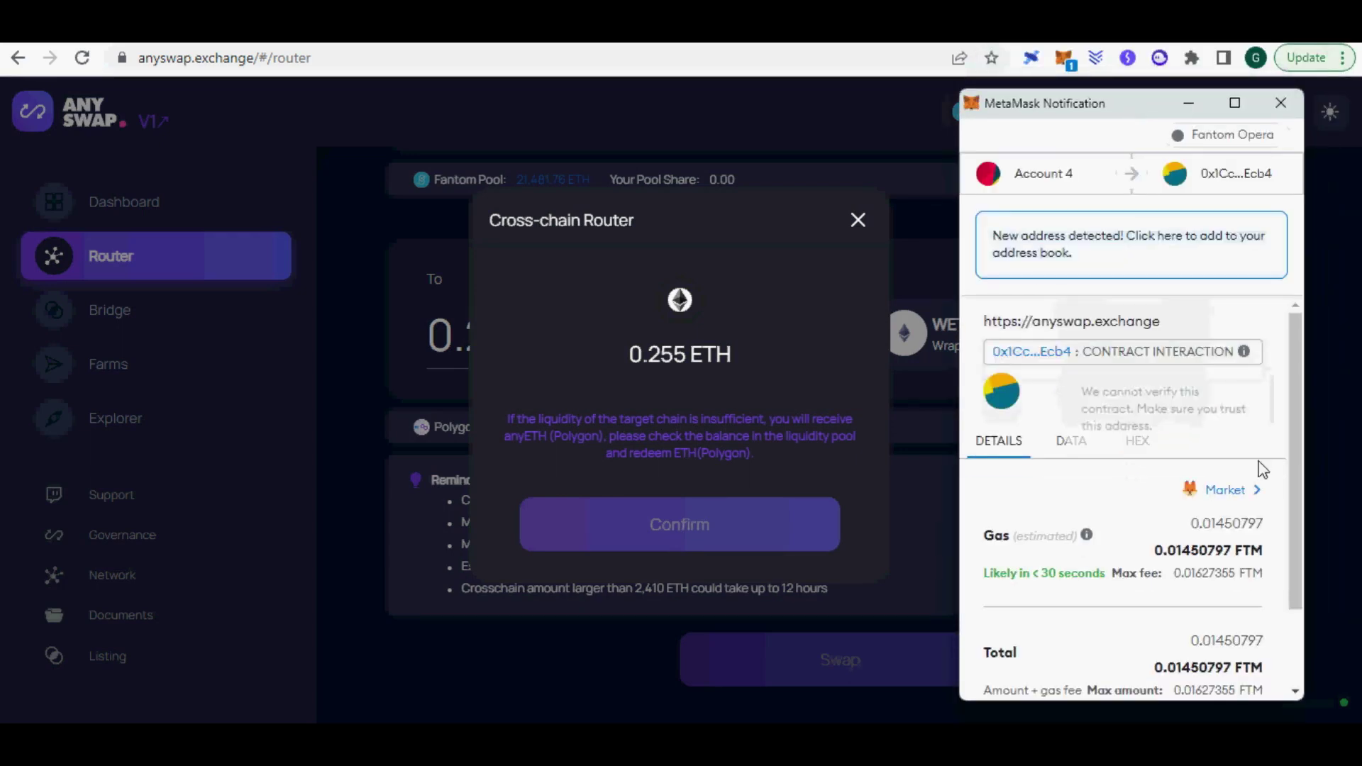
# Approve the swap transaction in MetaMask with the Market gas fee.
pyautogui.click(1231, 489)
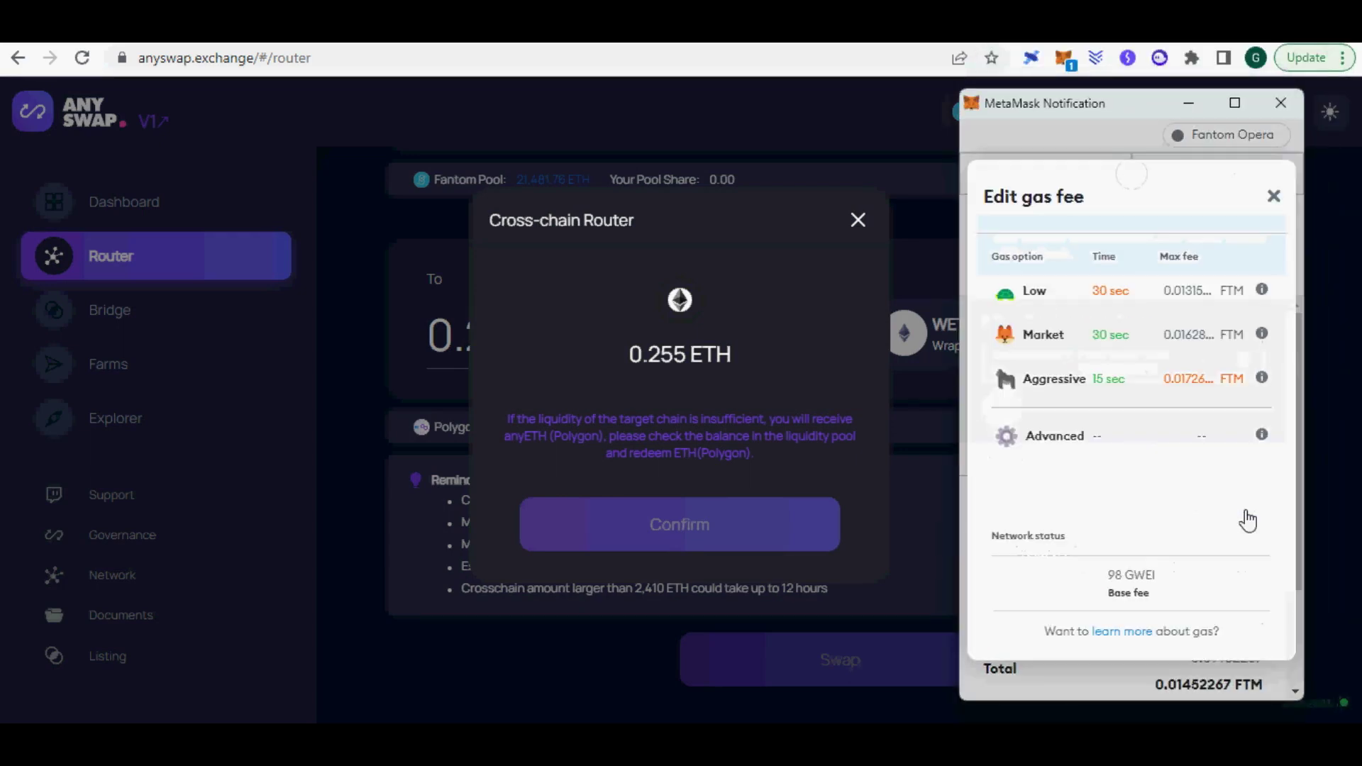
pyautogui.click(1052, 339)
pyautogui.scroll(-5, 1206, 639)
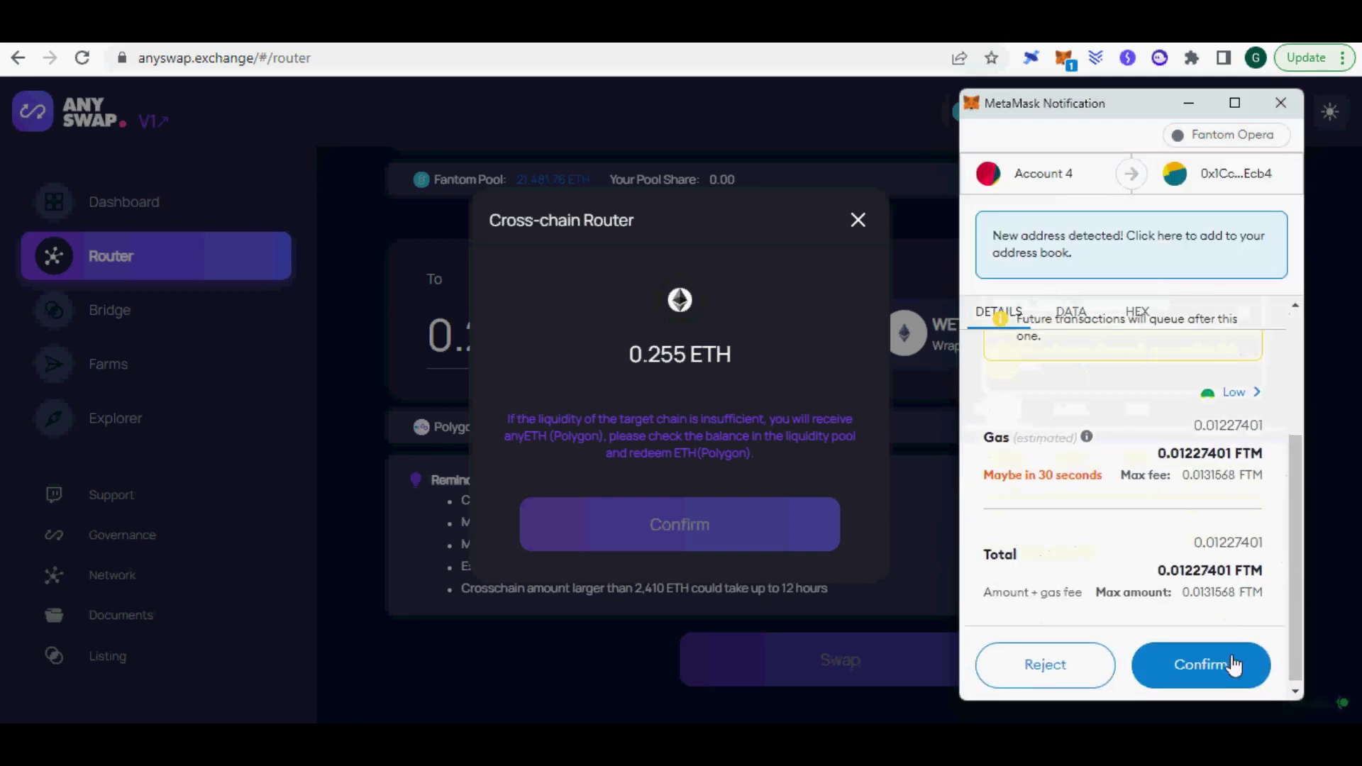
pyautogui.click(1215, 670)
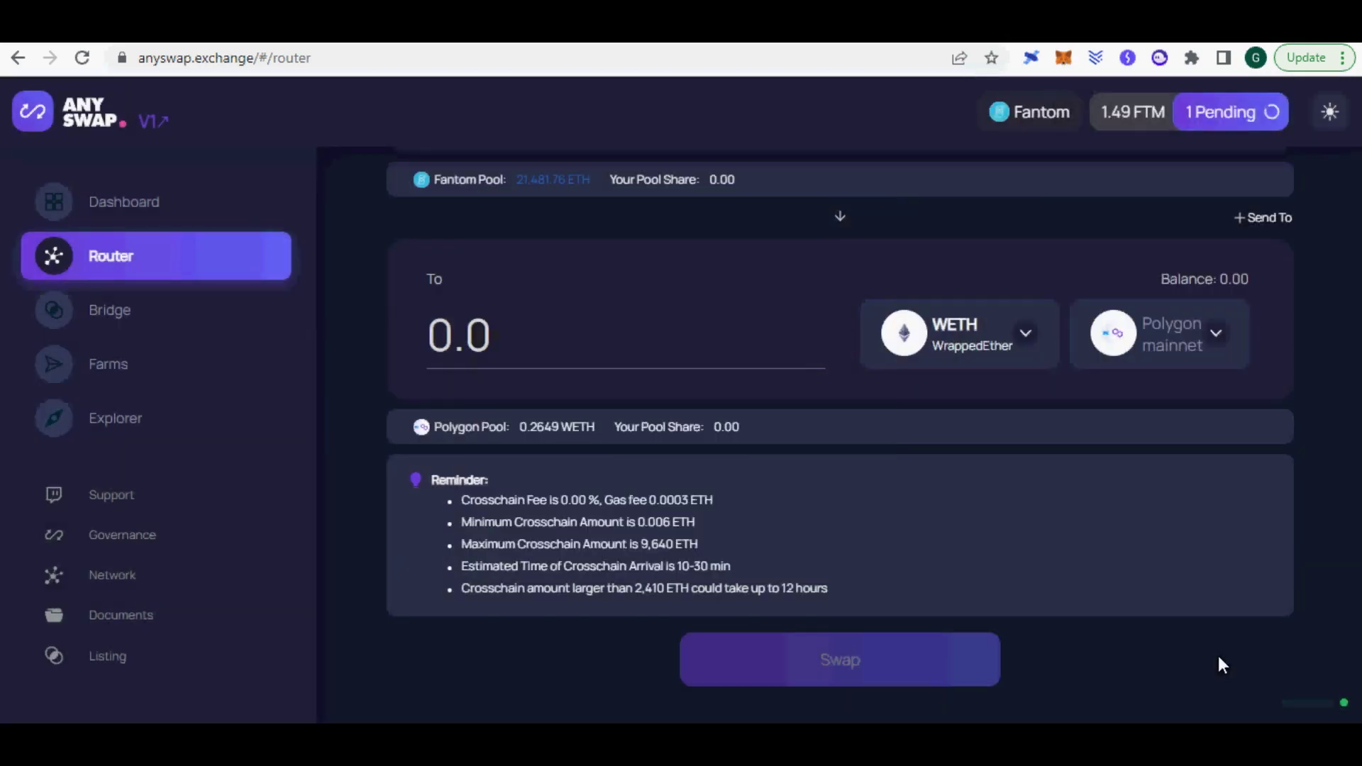